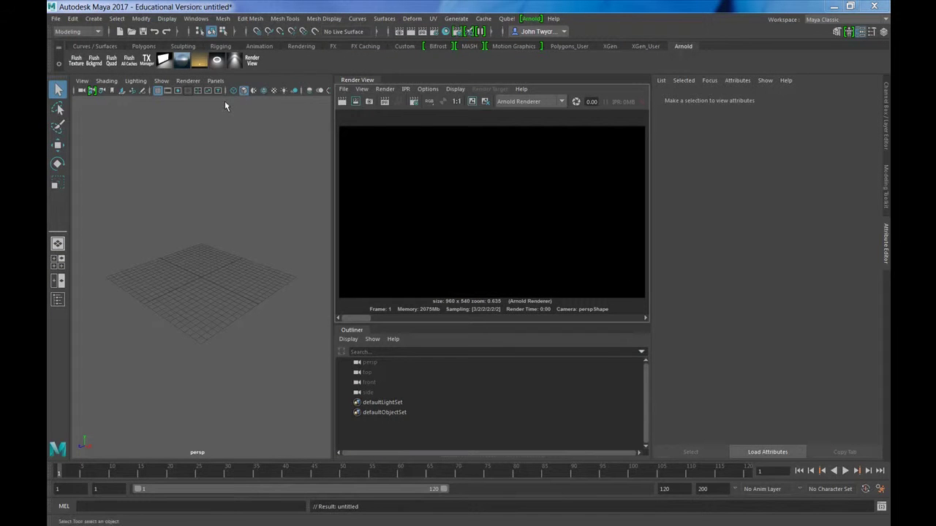
Create a polygon sphere and a polygon cube from the Polygons shelf.
left_click(144, 47)
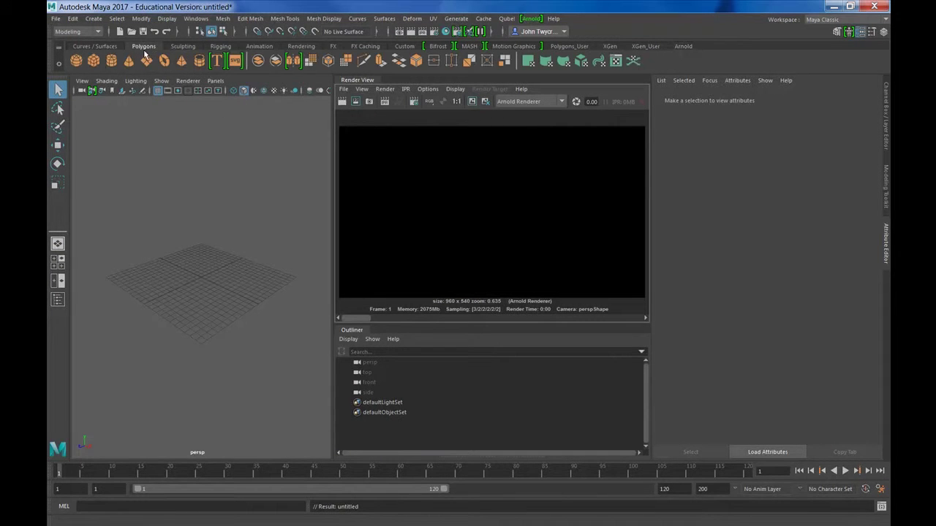
left_click(76, 61)
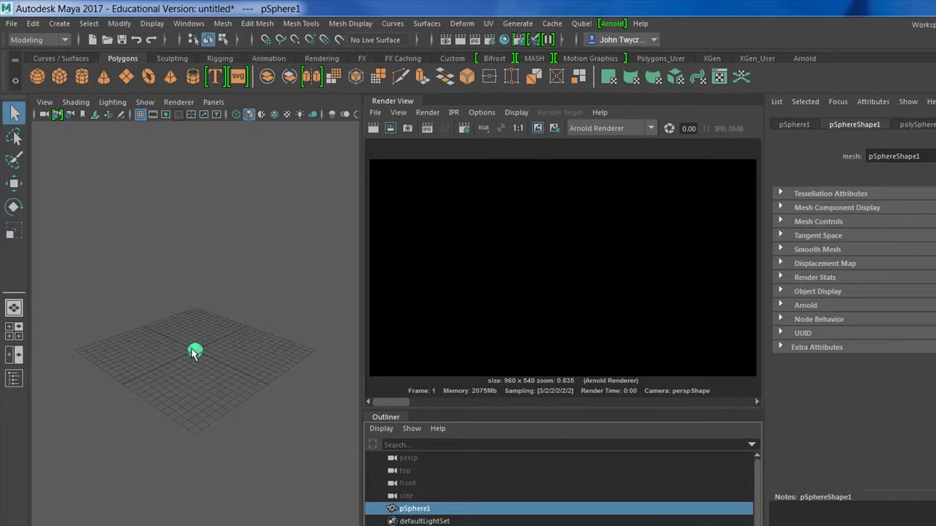
key("f")
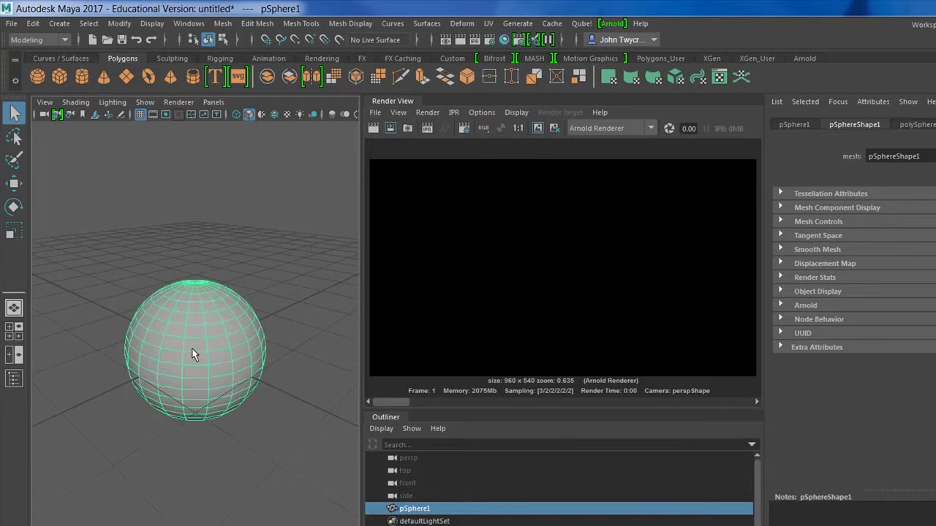
left_click(59, 76)
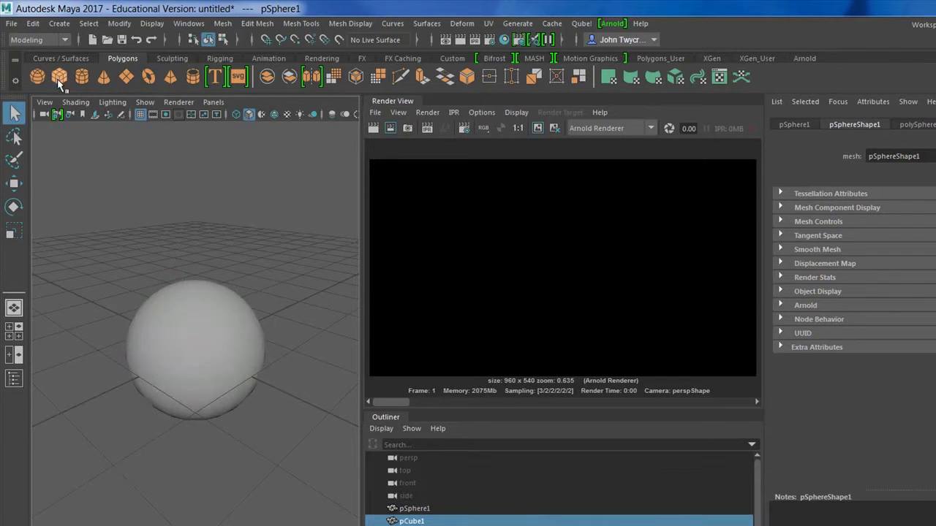
Move the cube out to the right of the sphere and orbit to see both together.
left_click(14, 183)
left_click_drag(144, 368, 281, 331)
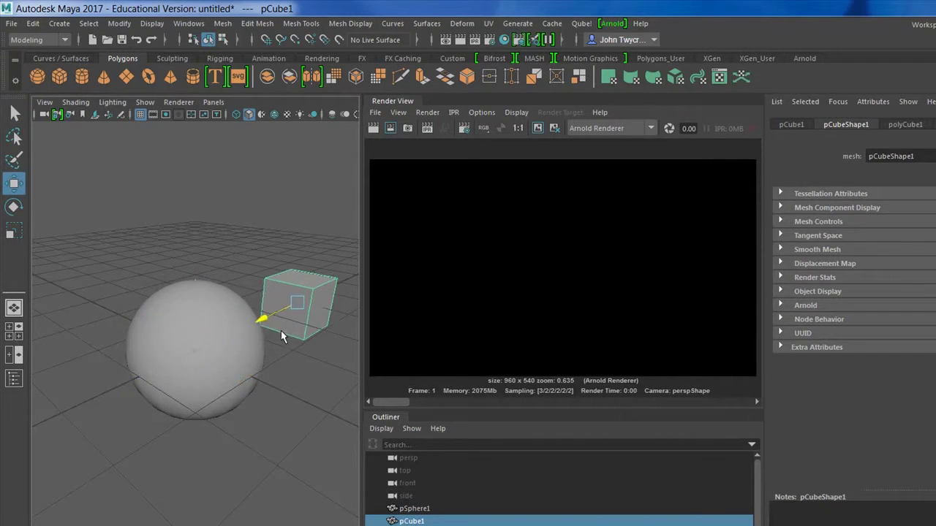
key("f")
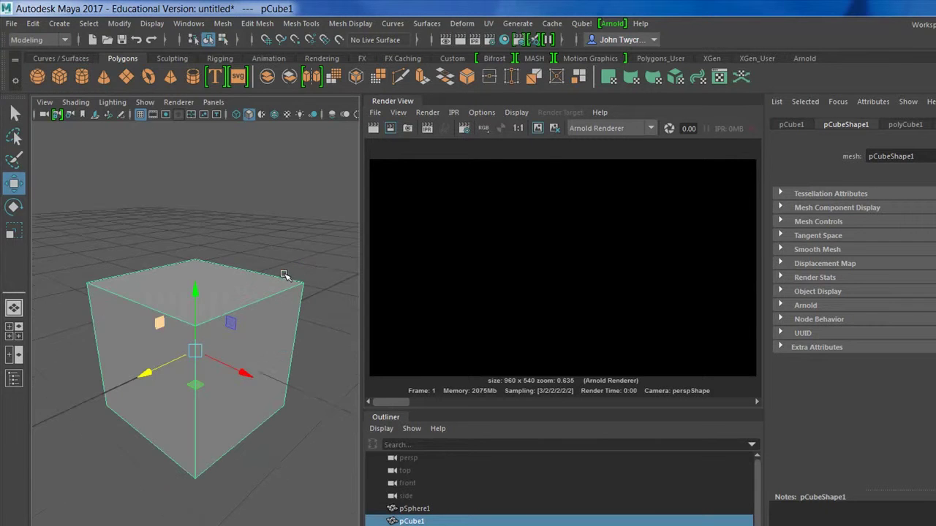
left_click_drag(309, 372, 25, 366, "alt")
middle_click_drag(240, 374, 192, 366, "alt")
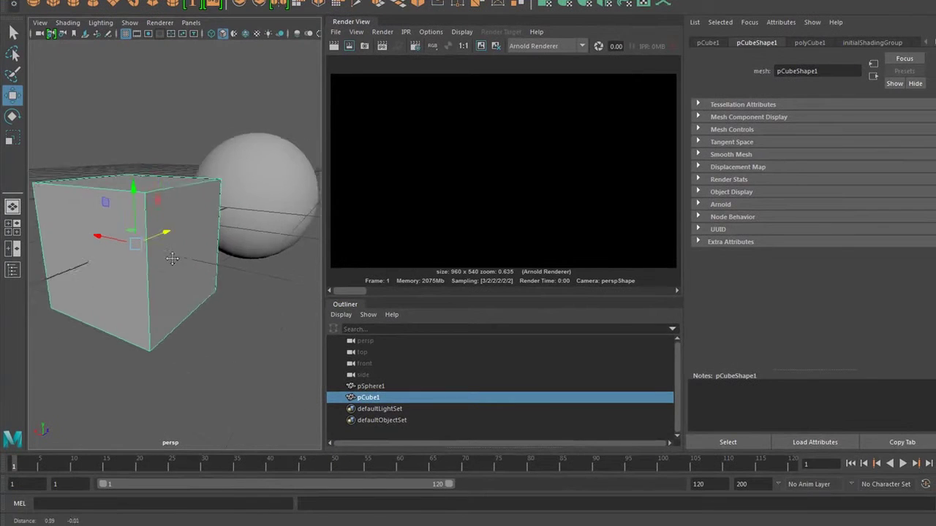
left_click_drag(171, 258, 259, 332, "alt")
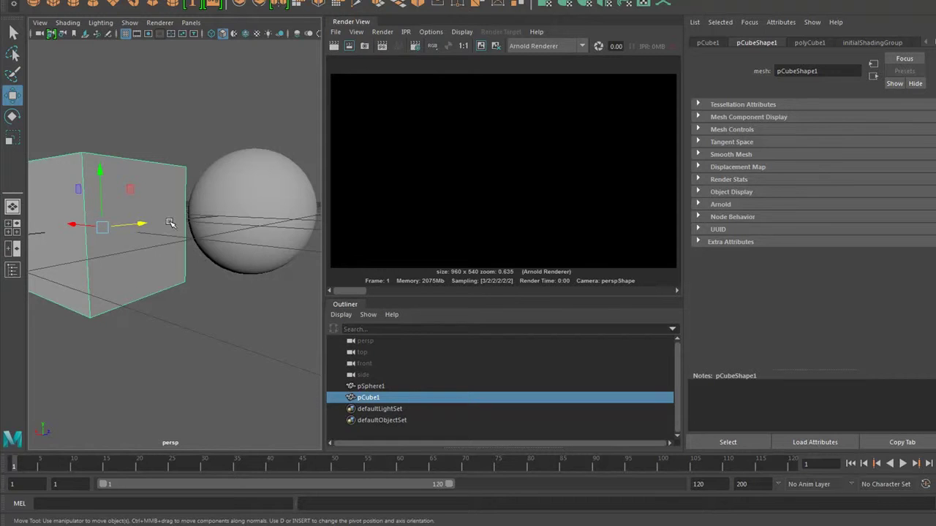
Assign a new Arnold aiStandard material to the cube and render the current frame.
right_click(150, 192)
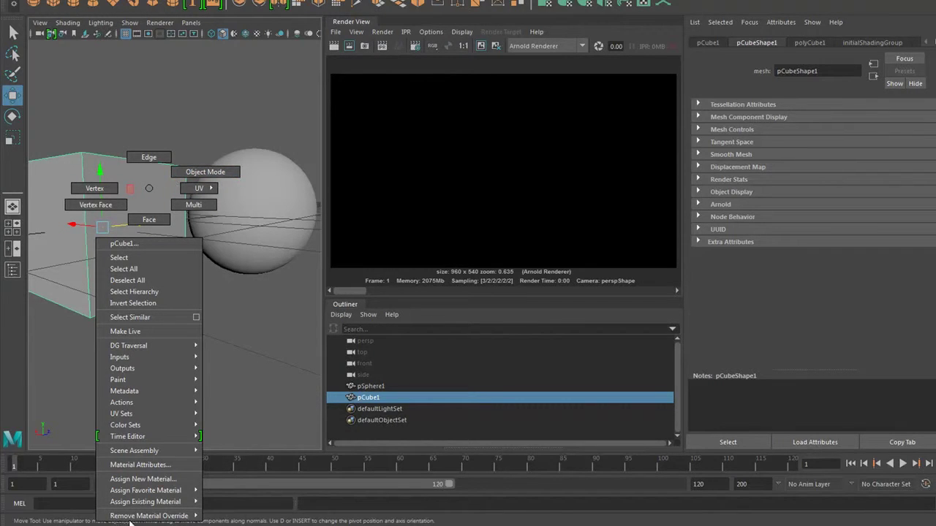
left_click(143, 480)
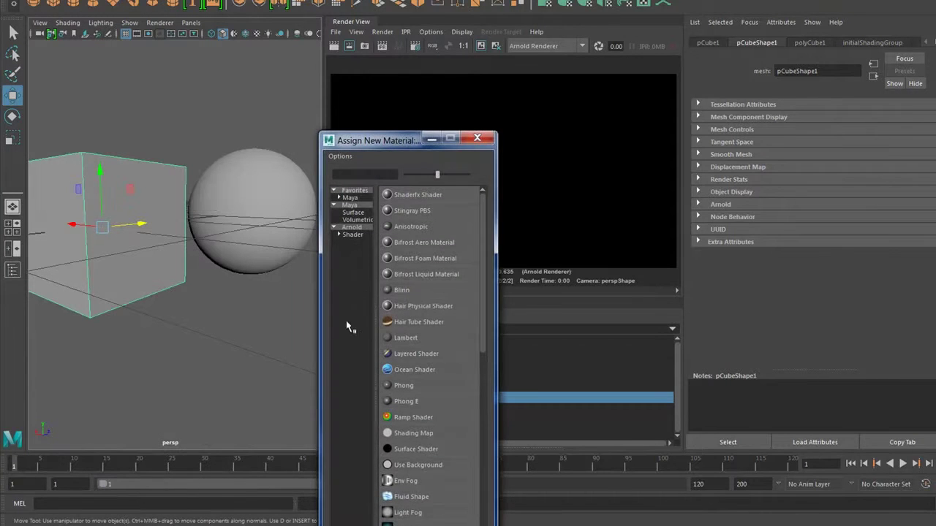
left_click_drag(393, 140, 343, 17)
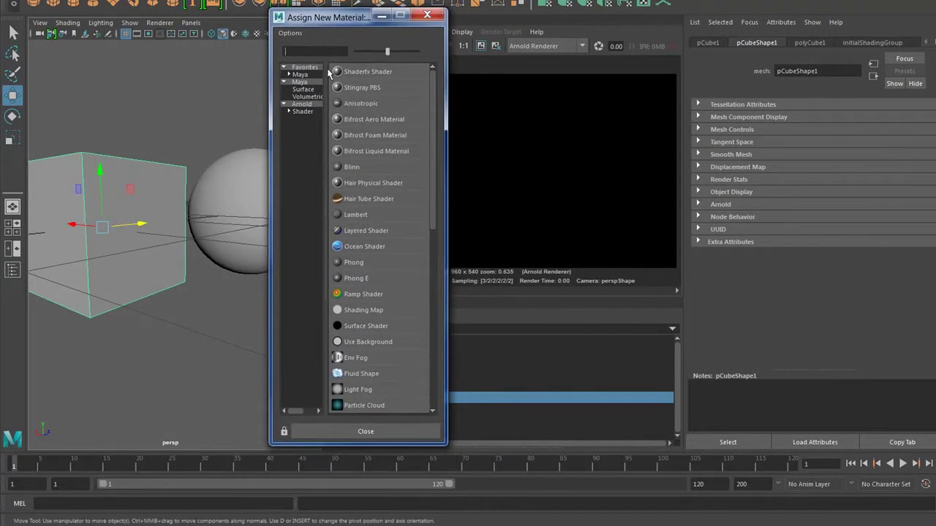
left_click(302, 104)
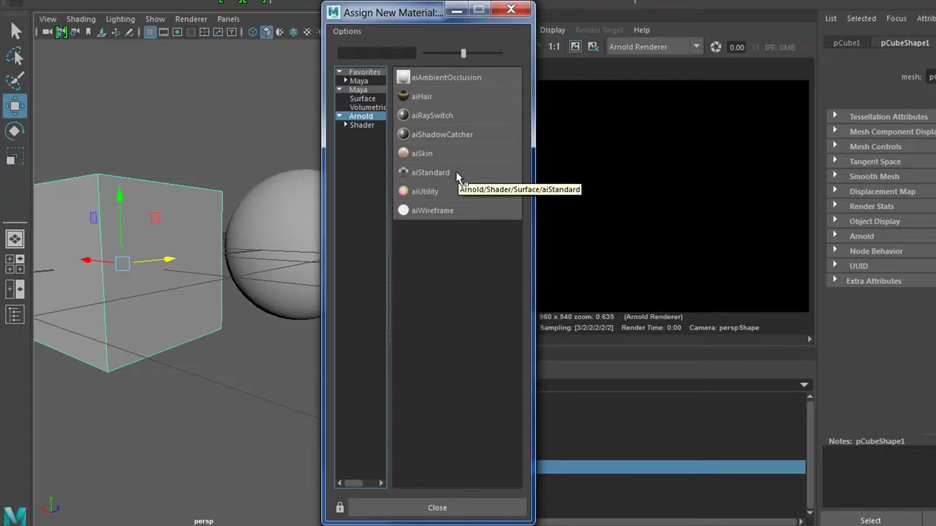
left_click(457, 173)
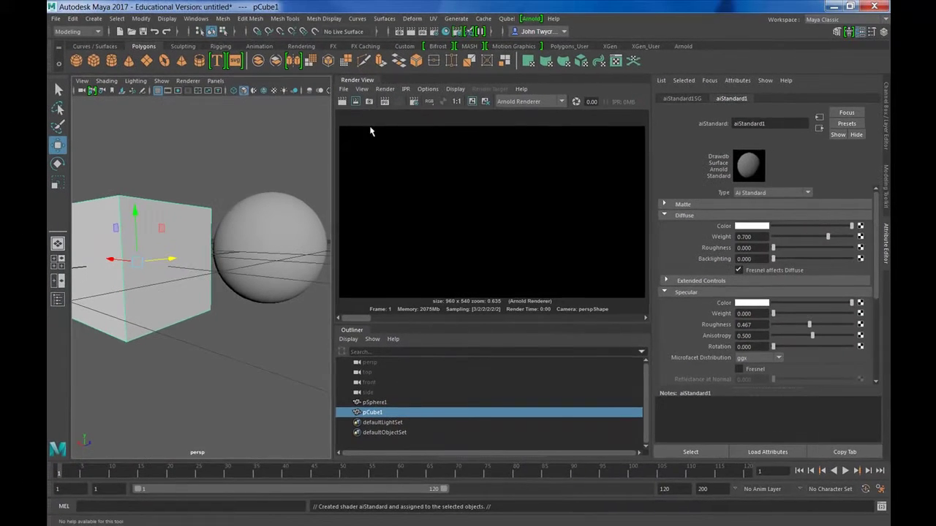
left_click(342, 102)
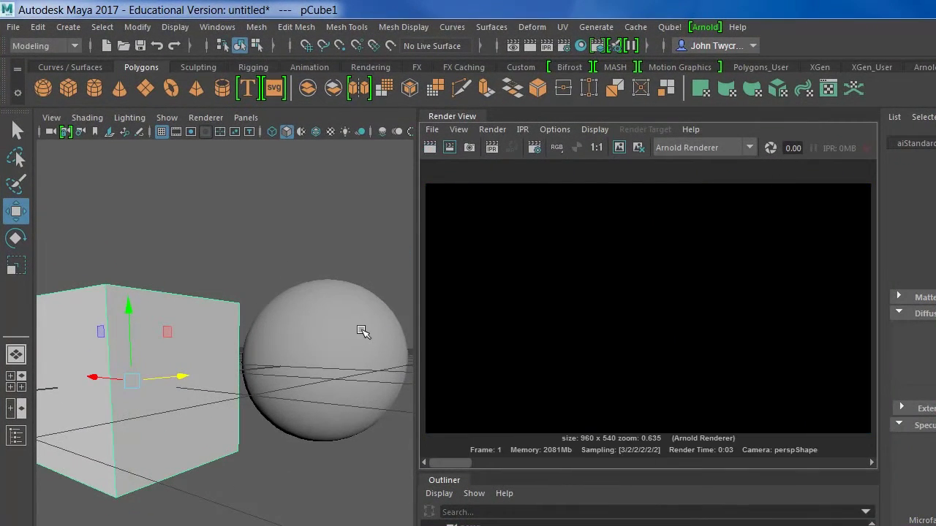
Assign a new Arnold aiWireframe material to the sphere and render the frame.
left_click(363, 329)
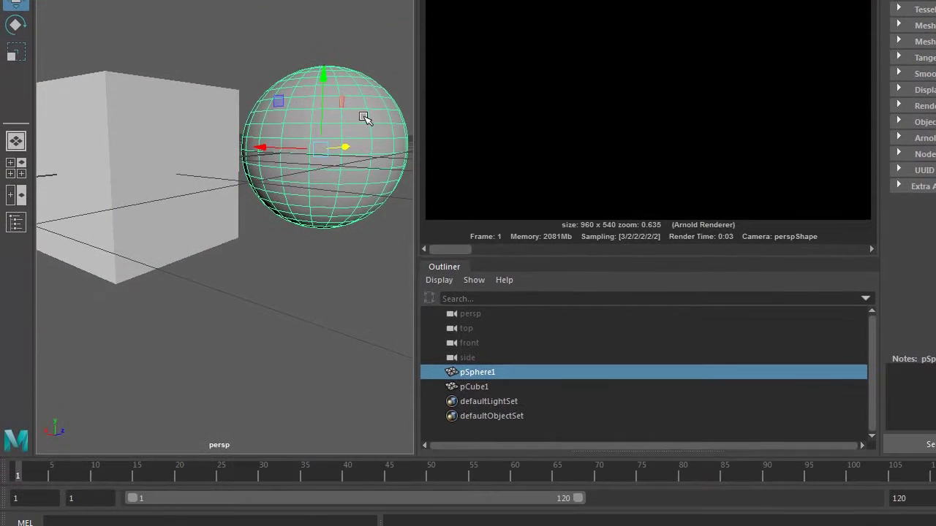
right_click(363, 166)
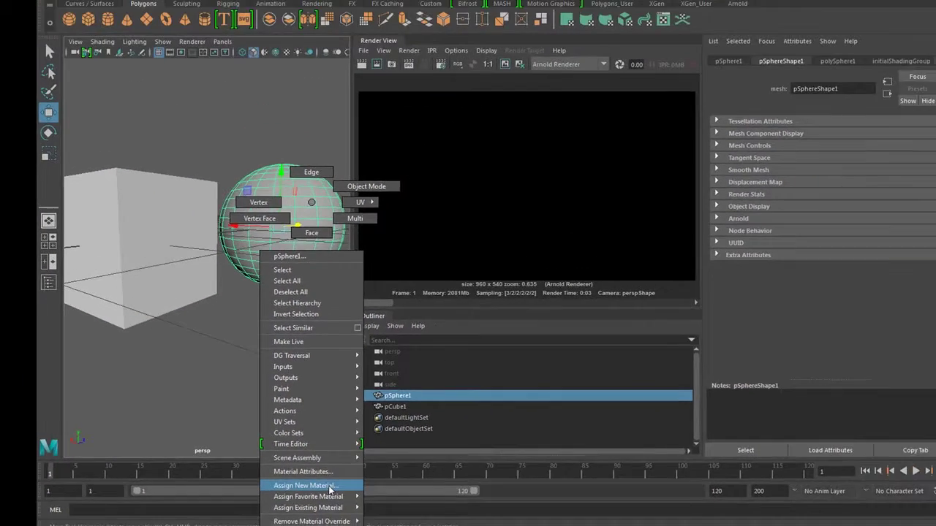
left_click(356, 490)
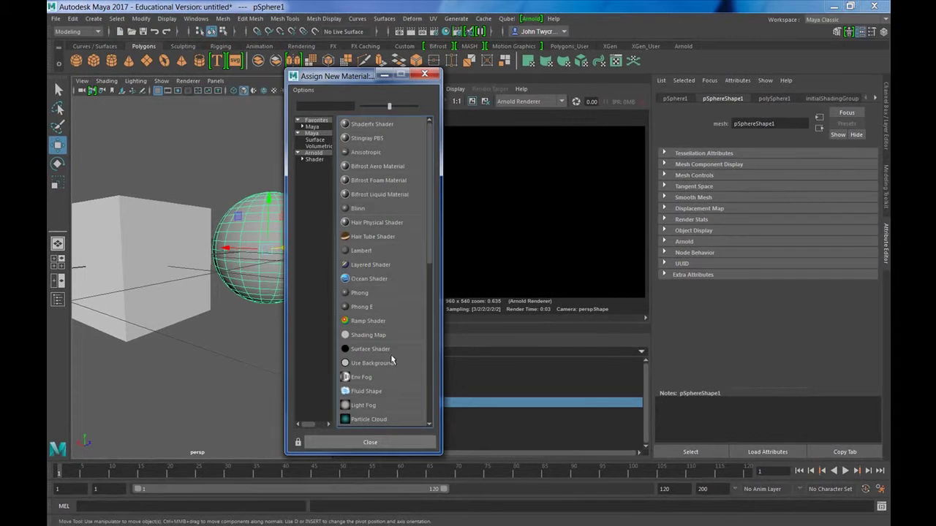
left_click(314, 160)
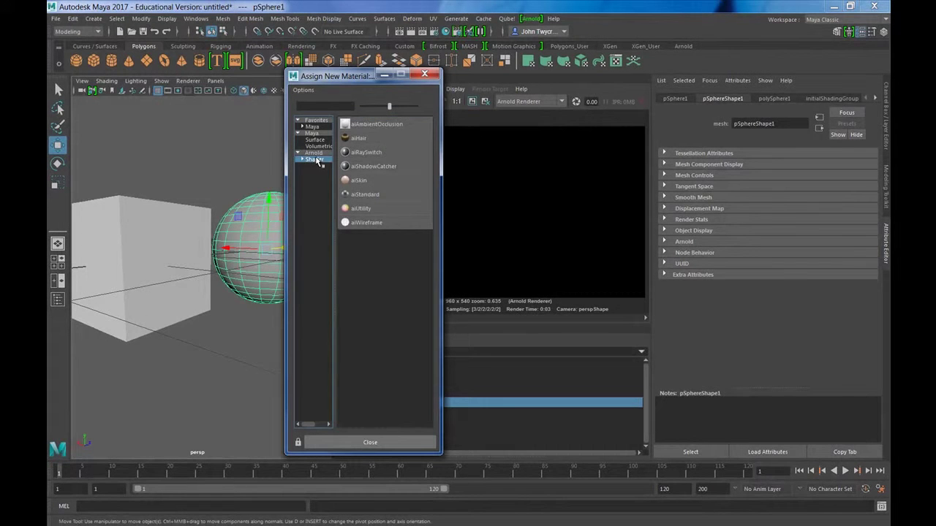
left_click(365, 222)
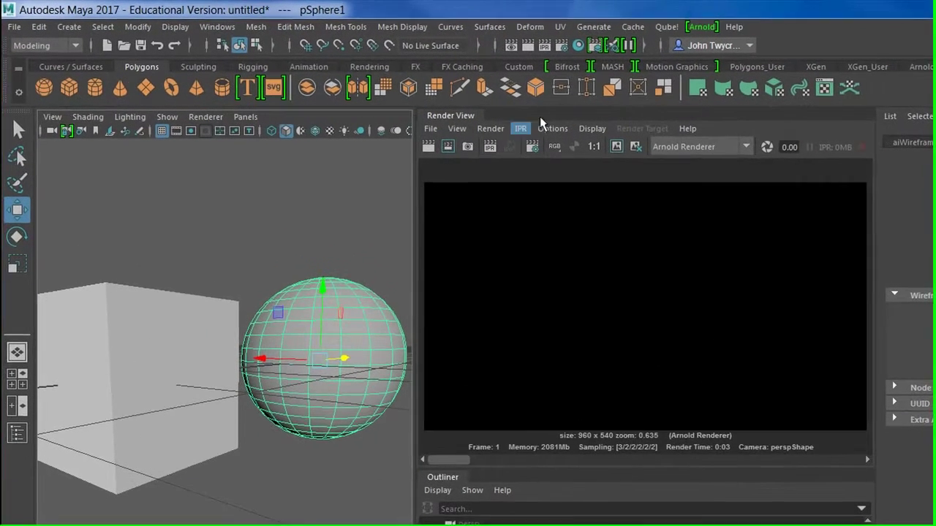
left_click(530, 45)
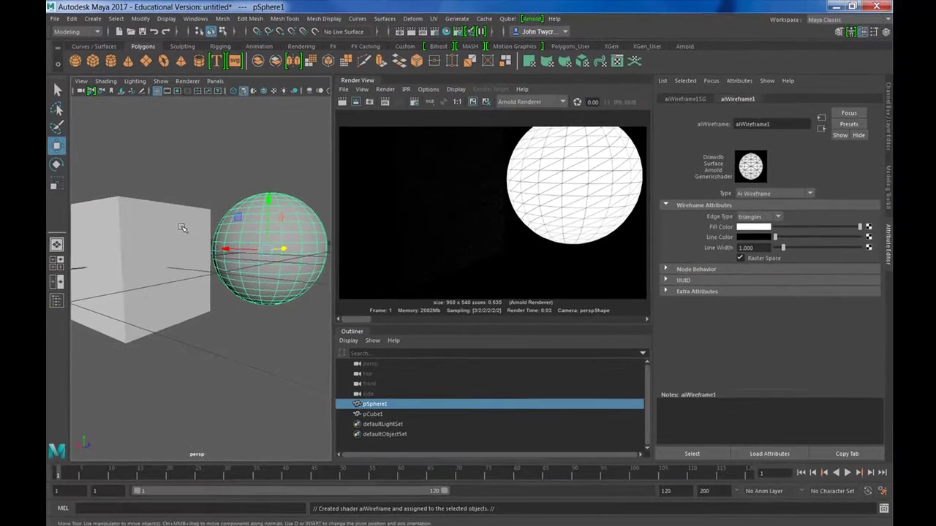
Select the cube to view its aiStandard1 attributes, then switch to the Rendering shelf.
left_click(173, 230)
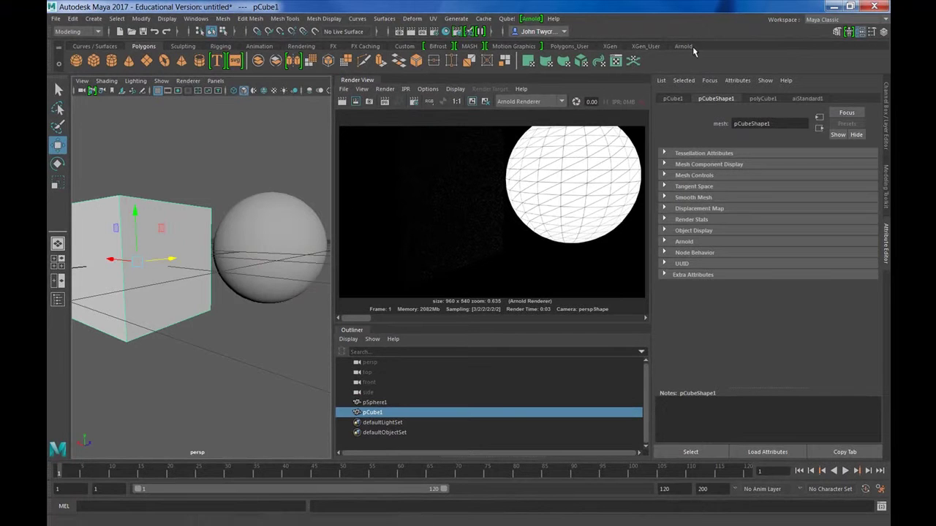
left_click(806, 99)
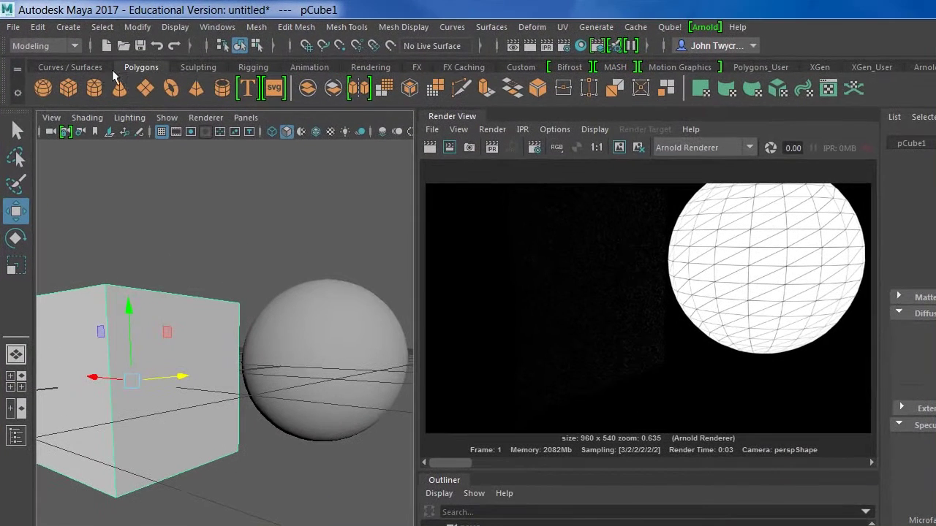
left_click(368, 69)
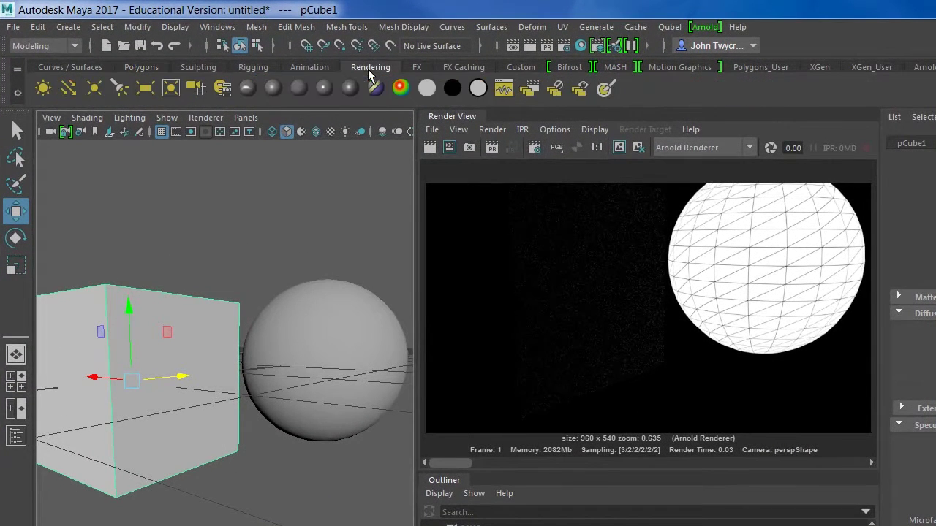
Add a directional light, raise it above the sphere, angle it onto the scene, and render.
left_click(69, 90)
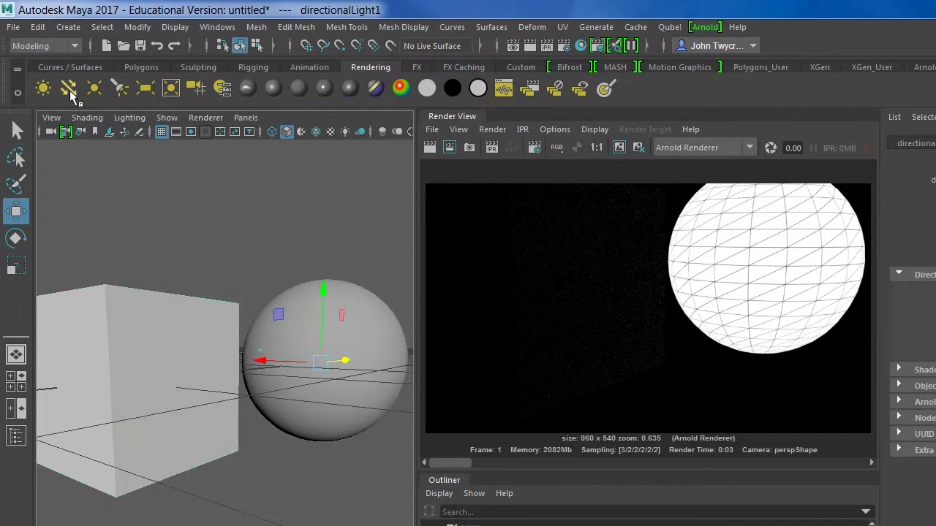
left_click_drag(324, 291, 318, 154)
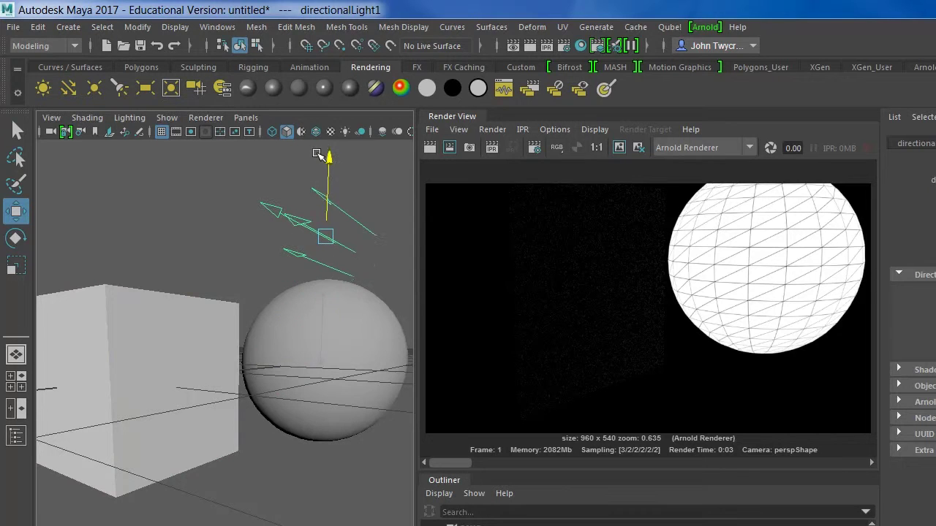
left_click(16, 237)
left_click_drag(387, 203, 290, 276)
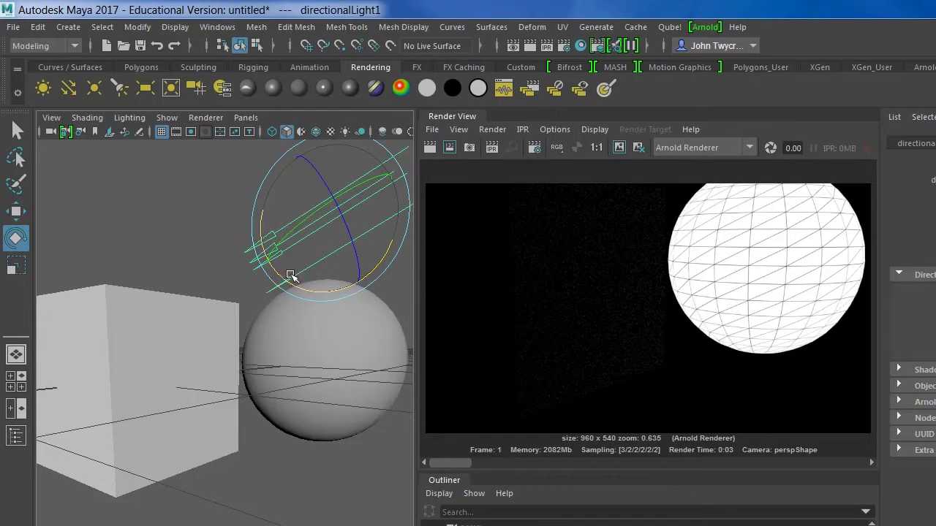
left_click(533, 49)
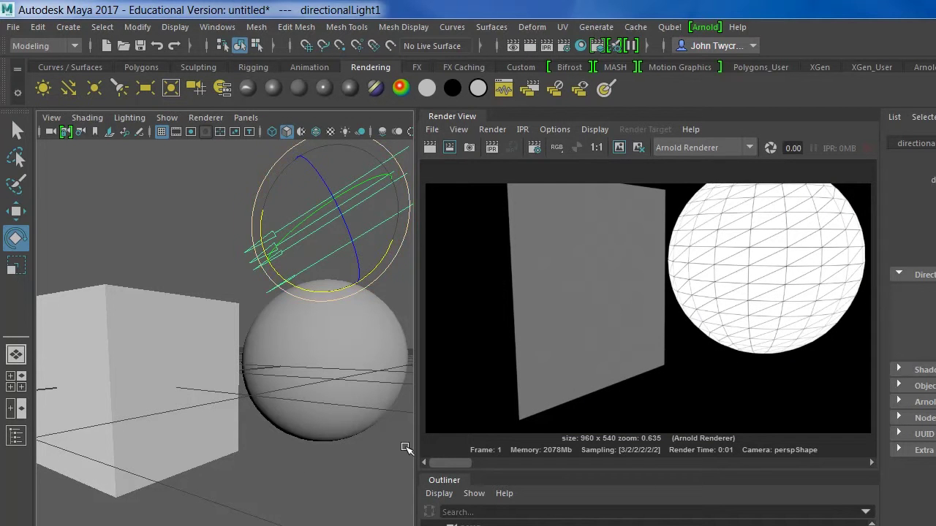
Re-render from a new camera angle, then reframe the view and select the cube.
left_click_drag(308, 473, 219, 461, "alt")
left_click(433, 149)
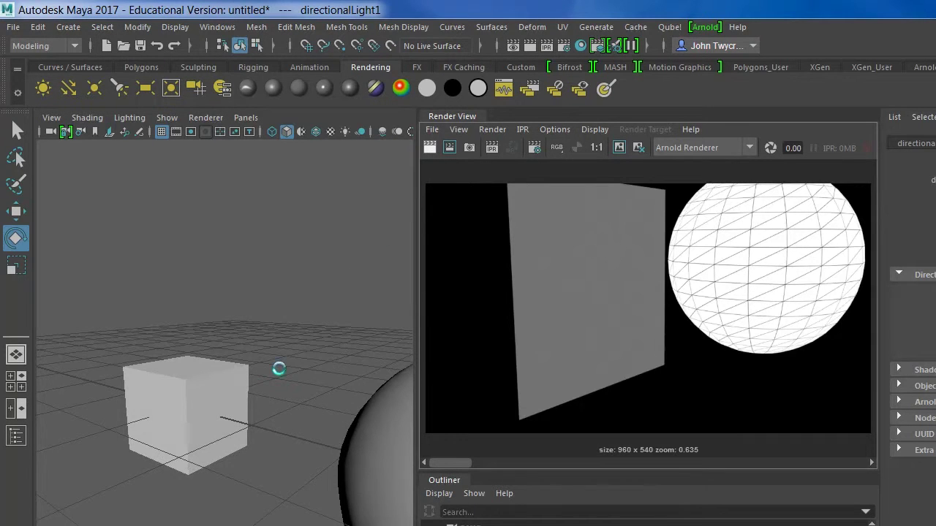
left_click_drag(307, 451, 288, 445, "alt")
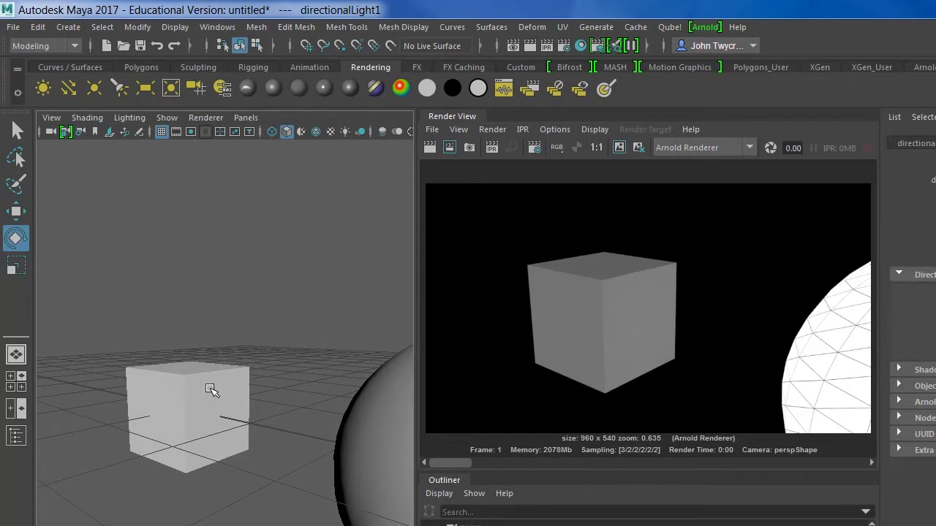
right_click_drag(210, 388, 271, 391, "alt")
left_click_drag(269, 395, 324, 432, "alt")
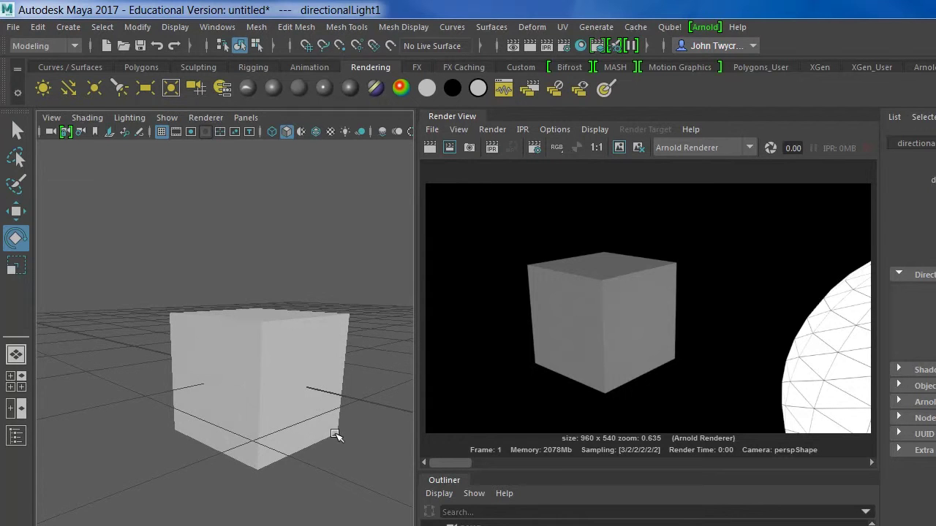
left_click(254, 345)
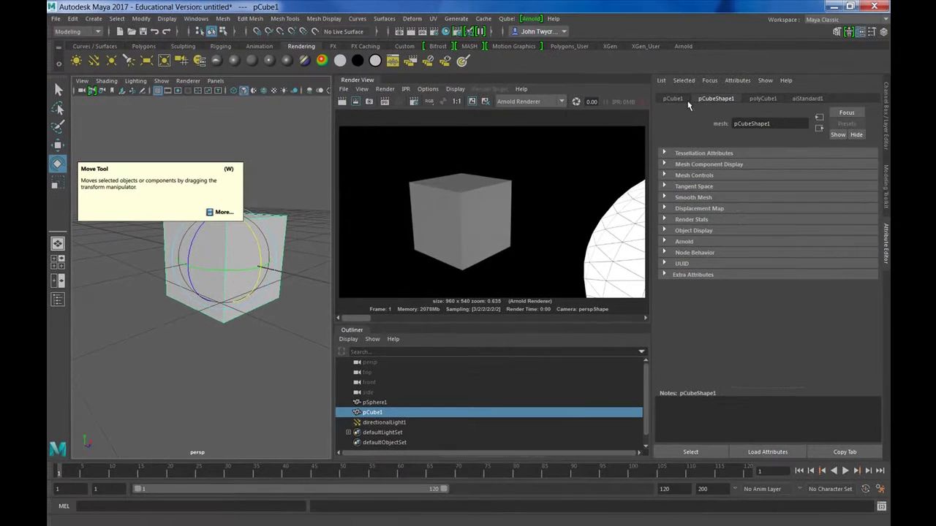
Set pCube1's Translate Y to 0.5 and orbit to check the raised cube.
left_click(914, 146)
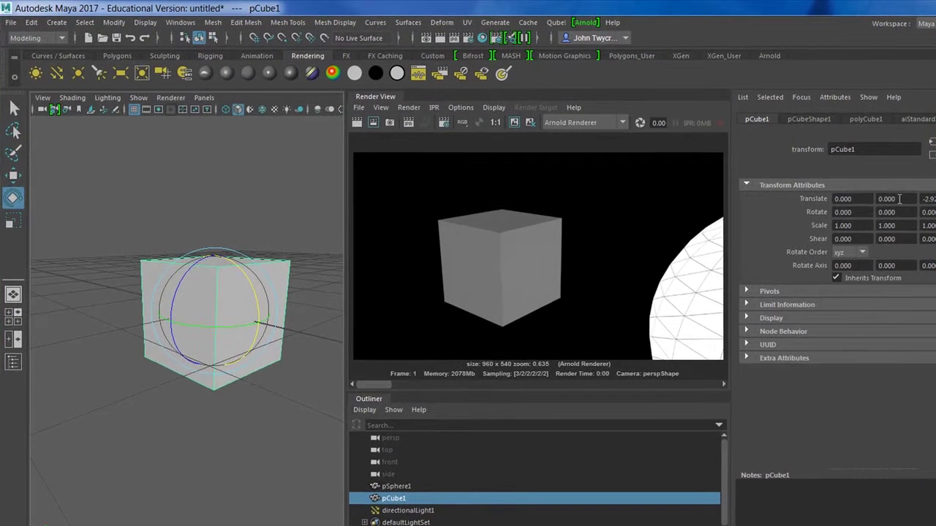
left_click_drag(787, 166, 759, 163)
key("Return")
mouse_move(249, 424)
left_mouse_down("alt")
mouse_move(268, 408)
mouse_move(246, 426)
mouse_move(260, 427)
left_mouse_up("alt")
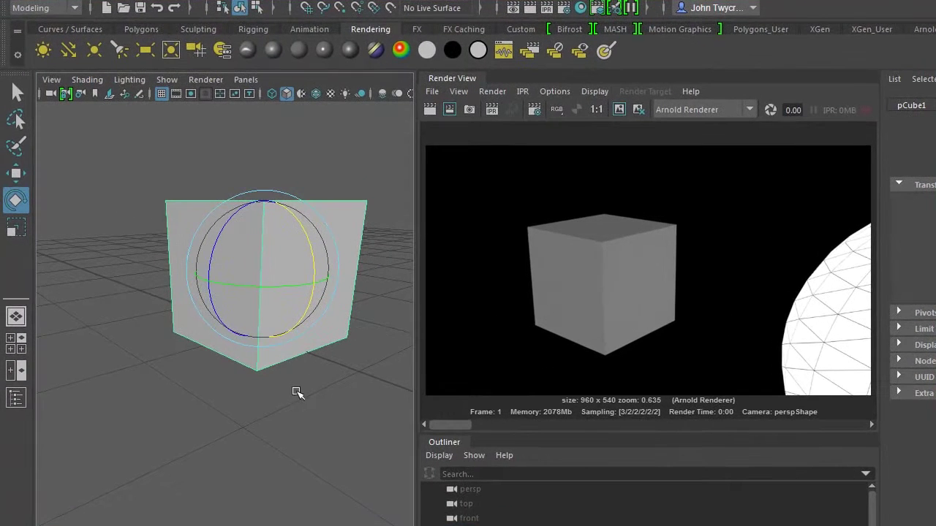
left_click_drag(298, 391, 311, 359, "alt")
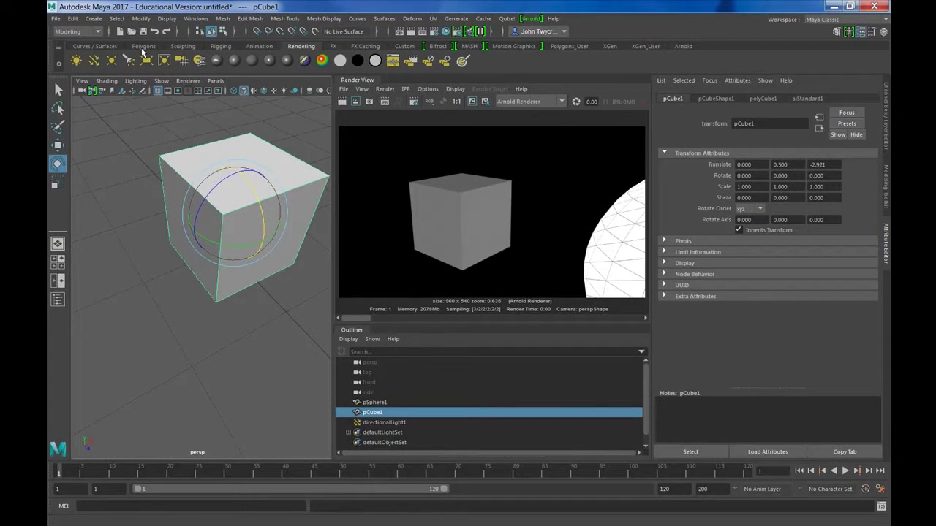
Create a second polygon cube with Translate Y set to -0.5.
left_click(143, 47)
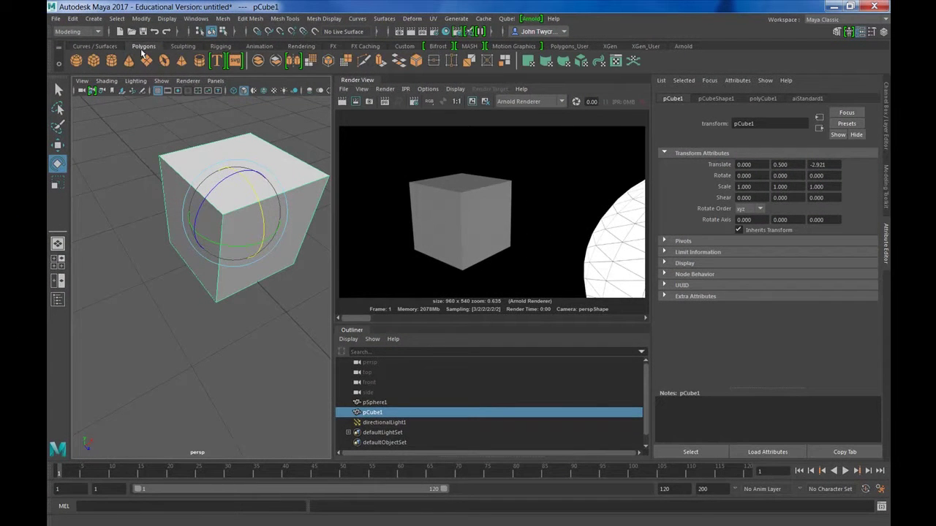
left_click(94, 62)
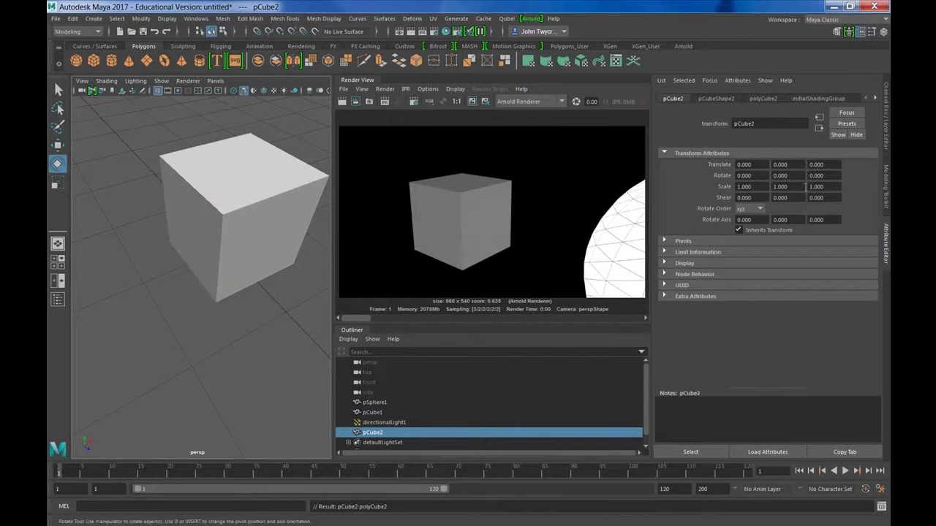
left_click(791, 164)
type("-0.5")
key("Return")
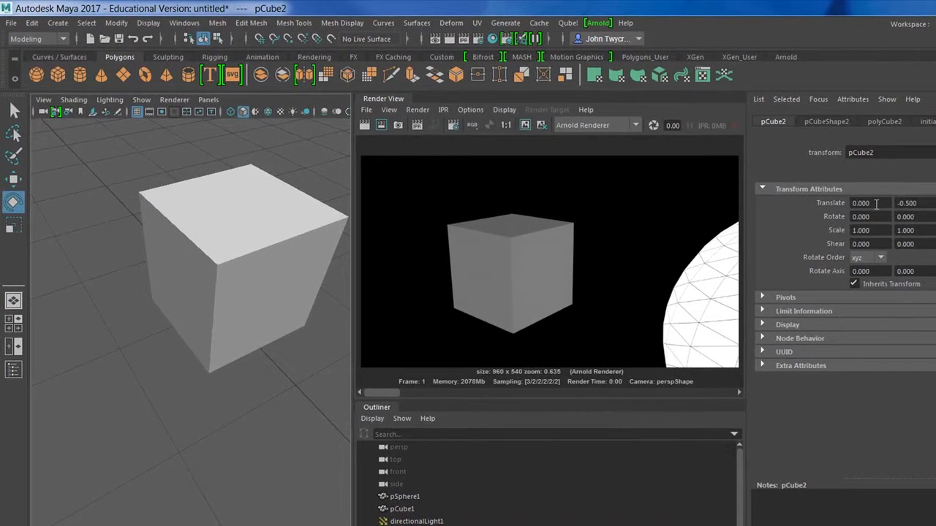
left_click_drag(247, 432, 304, 307, "alt")
Move the sphere up well above the cubes.
left_click(305, 308)
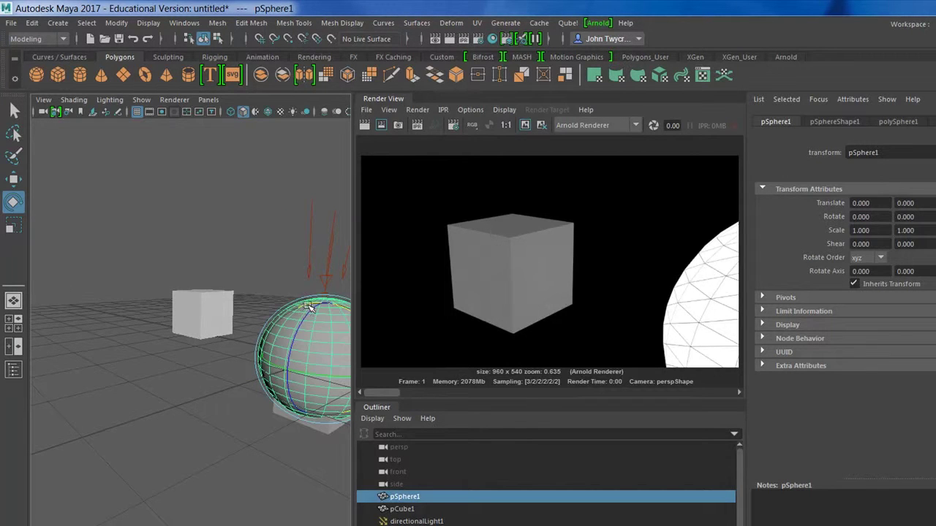
key("w")
left_click_drag(325, 299, 325, 73)
left_click_drag(250, 443, 285, 441, "alt")
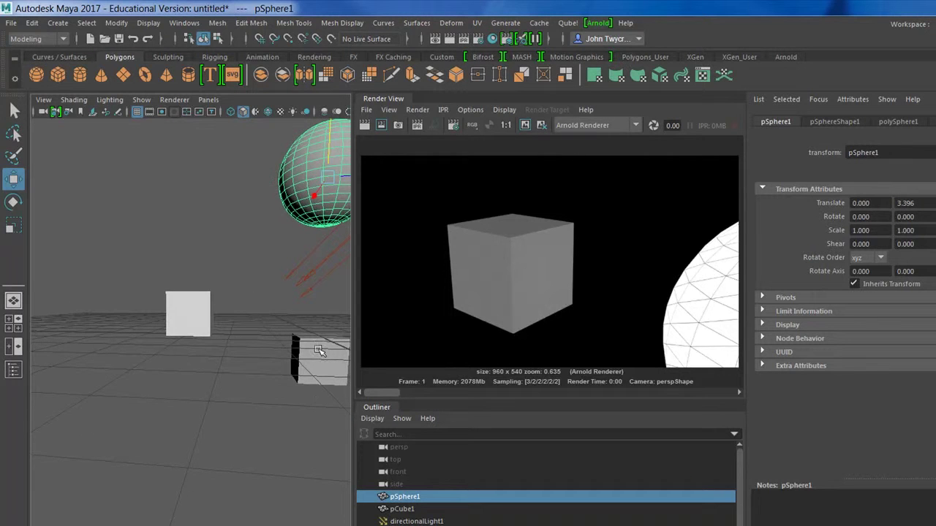
Scale pCube2 to 48 in X and Z to flatten it into a ground plane.
left_click(313, 374)
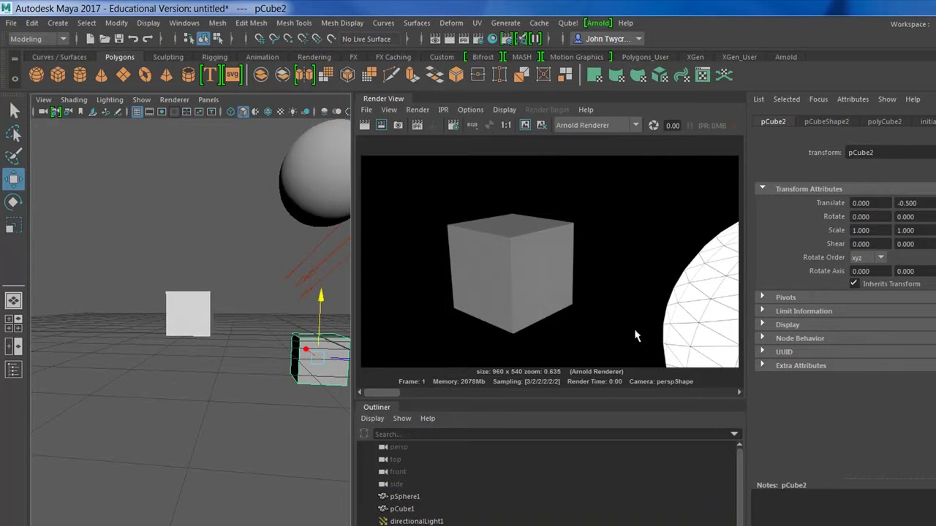
double_click(879, 232)
type("48")
key("Tab")
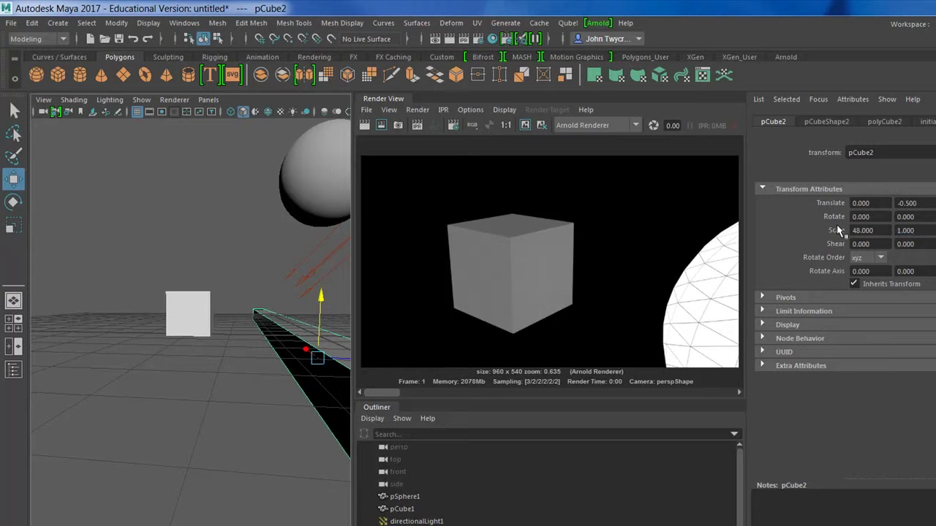
key("Return")
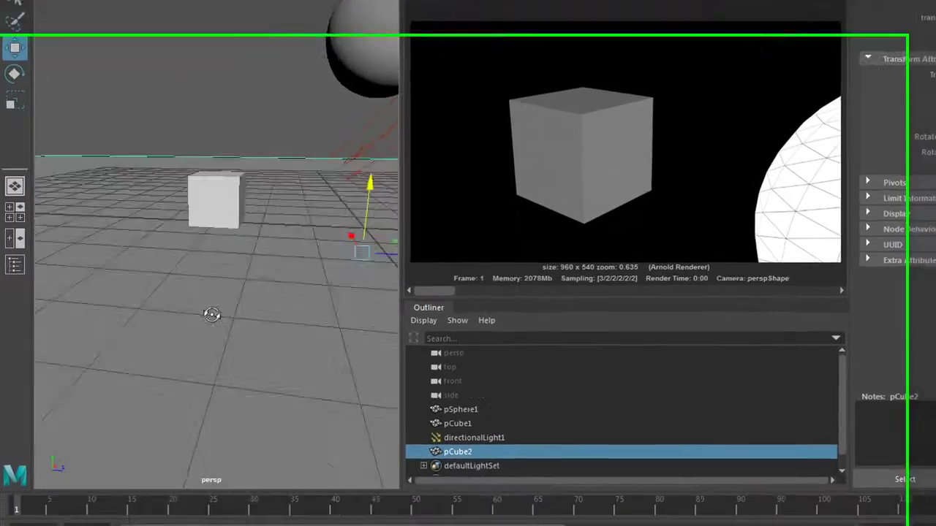
left_click_drag(193, 412, 136, 421, "alt")
Assign a new Arnold aiStandard material, aiStandard2, to the ground slab pCube2.
left_click_drag(159, 295, 178, 274, "alt")
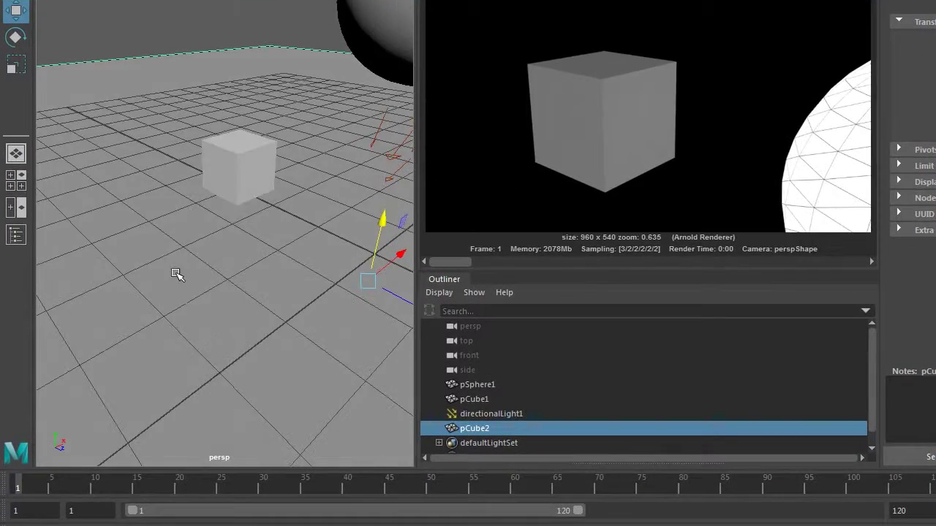
right_click(167, 263)
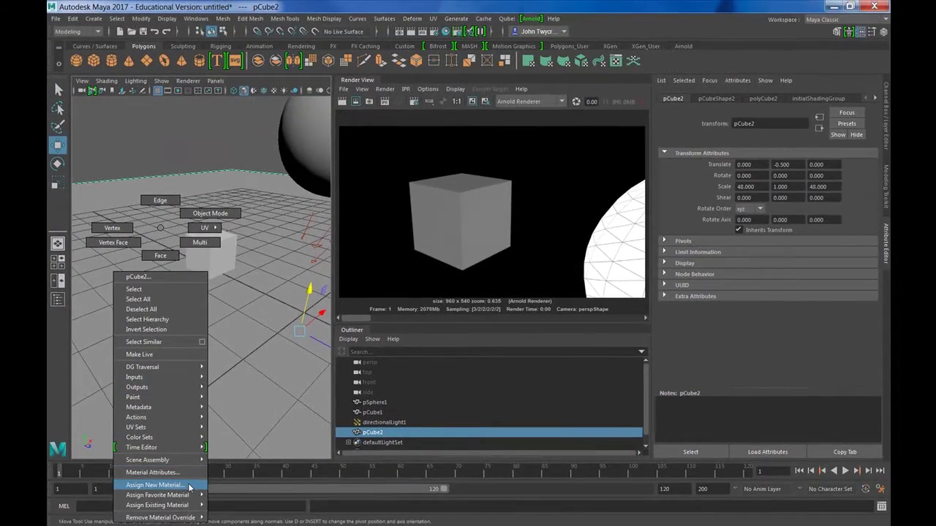
left_click(154, 485)
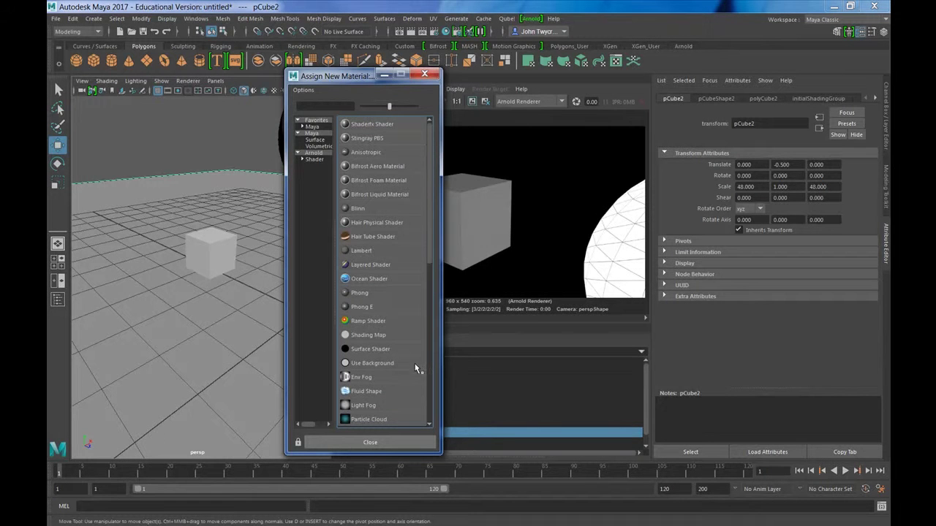
left_click(310, 153)
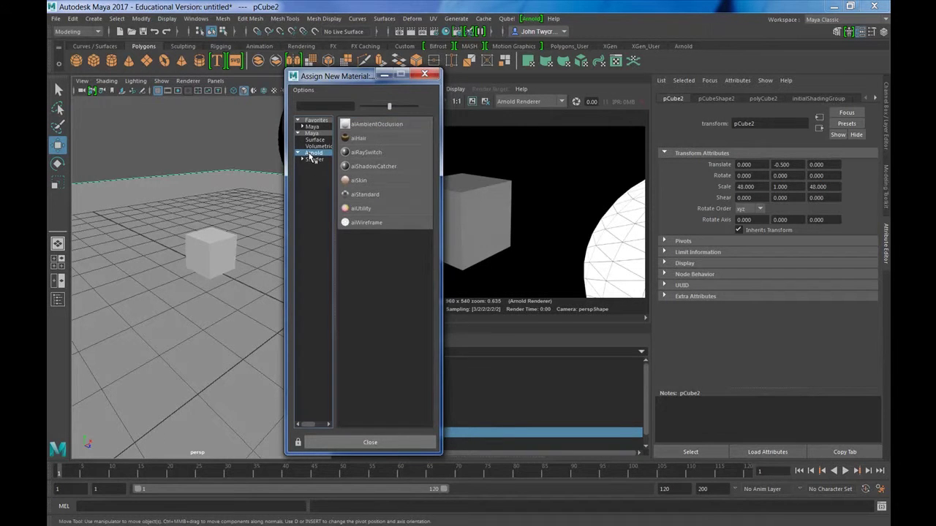
left_click(359, 195)
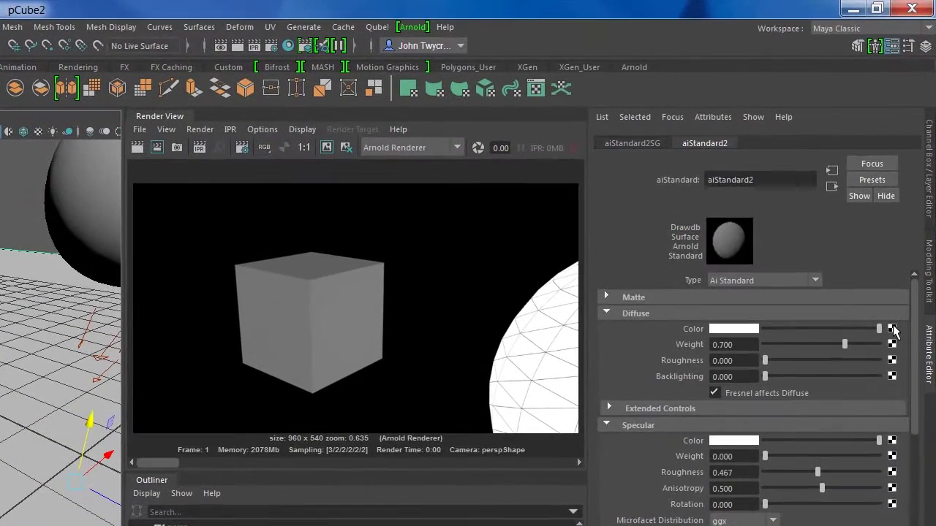
Map a Checker texture to the ground's diffuse colour with red Color 2, then render.
left_click(892, 329)
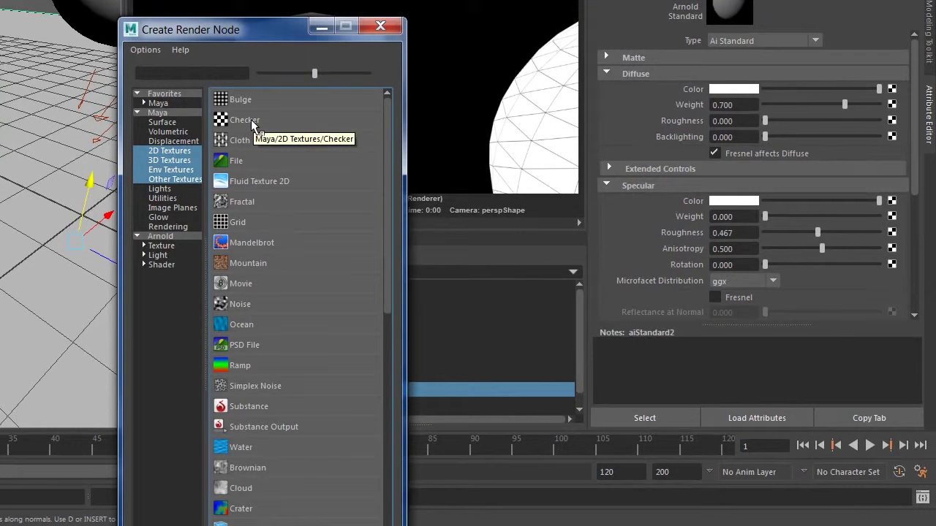
left_click(253, 125)
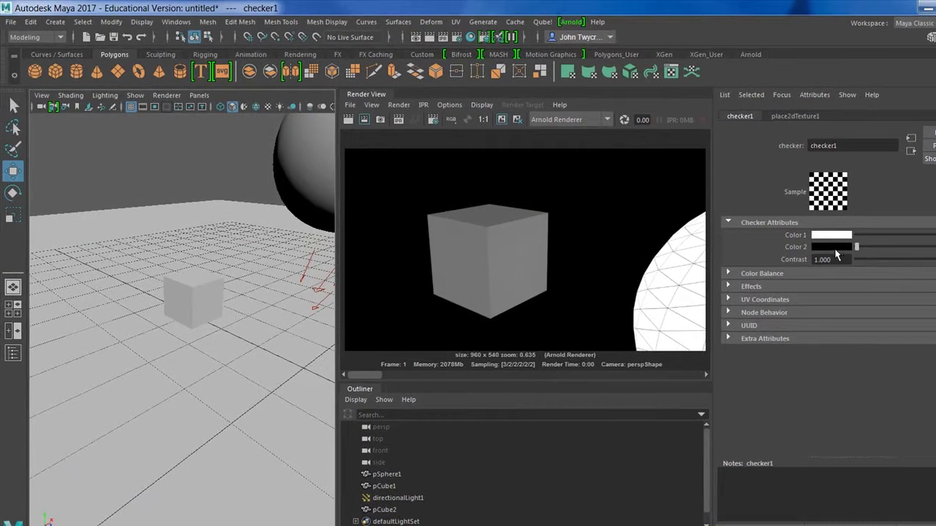
left_click(835, 249)
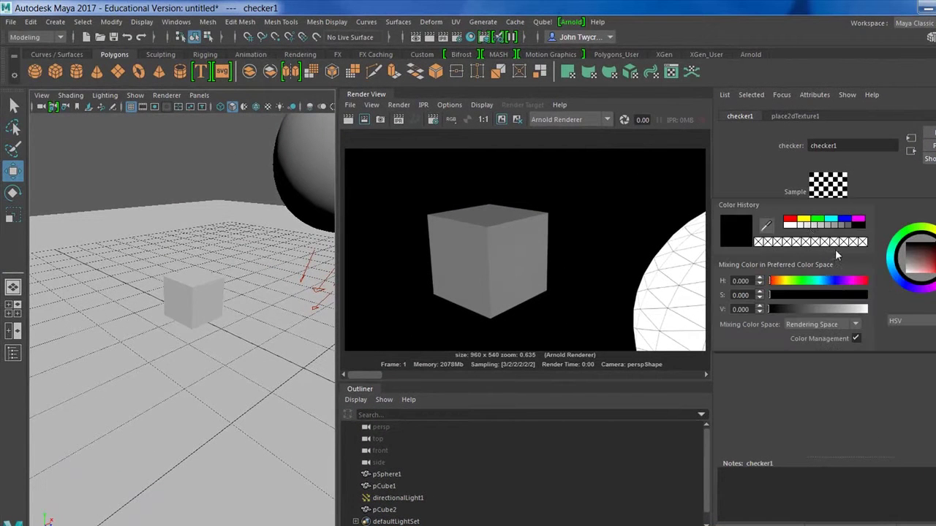
left_click(790, 223)
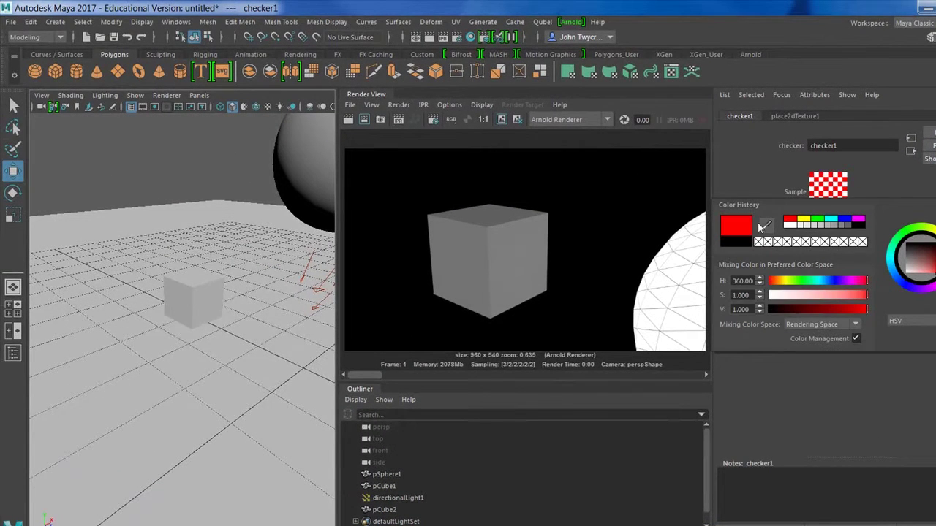
left_click(737, 172)
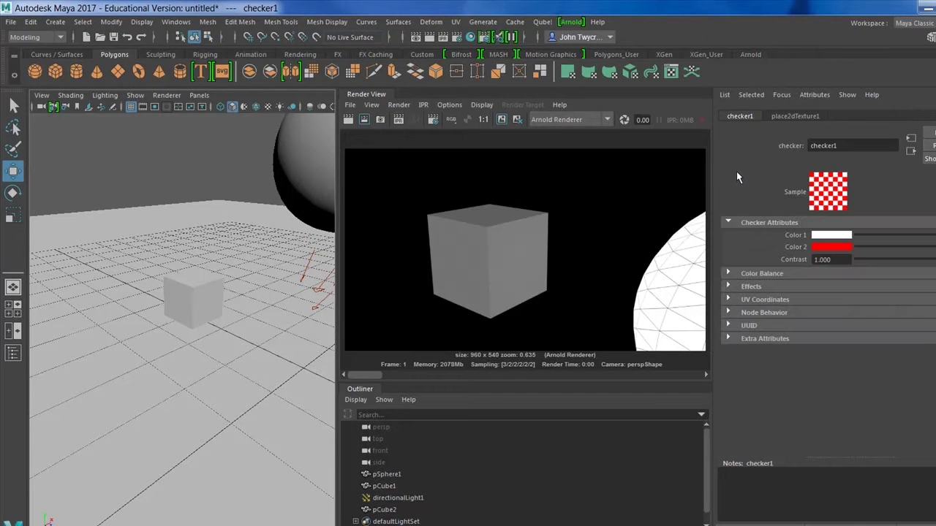
left_click(349, 119)
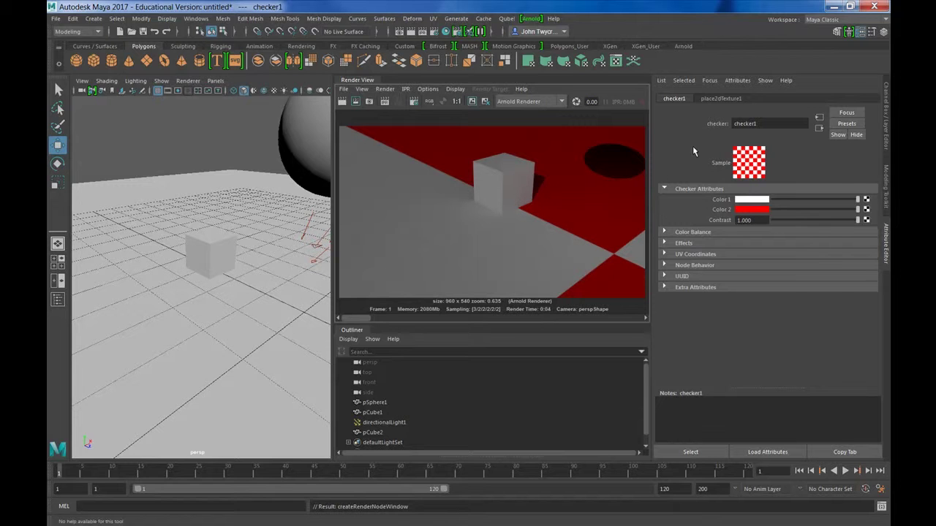
Set place2dTexture1's Repeat UV to 48 by 48 and enable viewport Textured and Use All Lights.
left_click(718, 98)
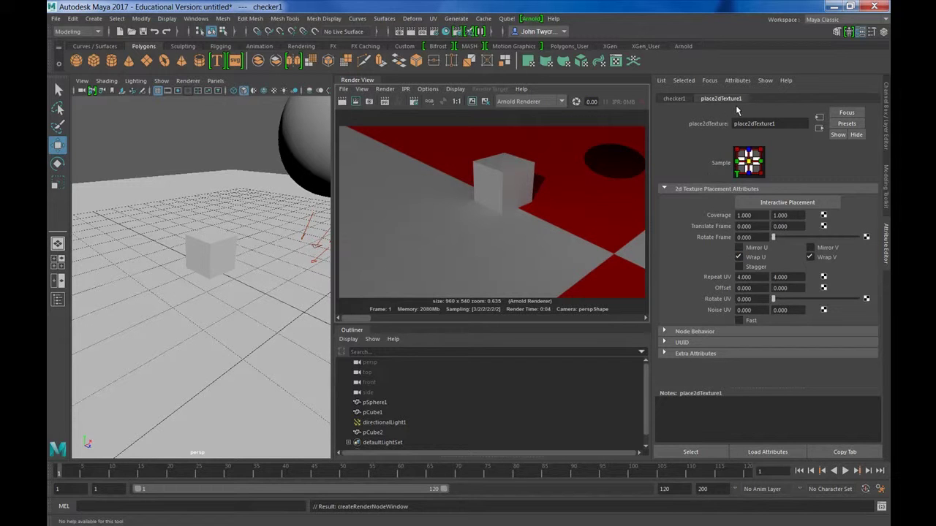
double_click(757, 277)
key("Tab")
left_click(275, 91)
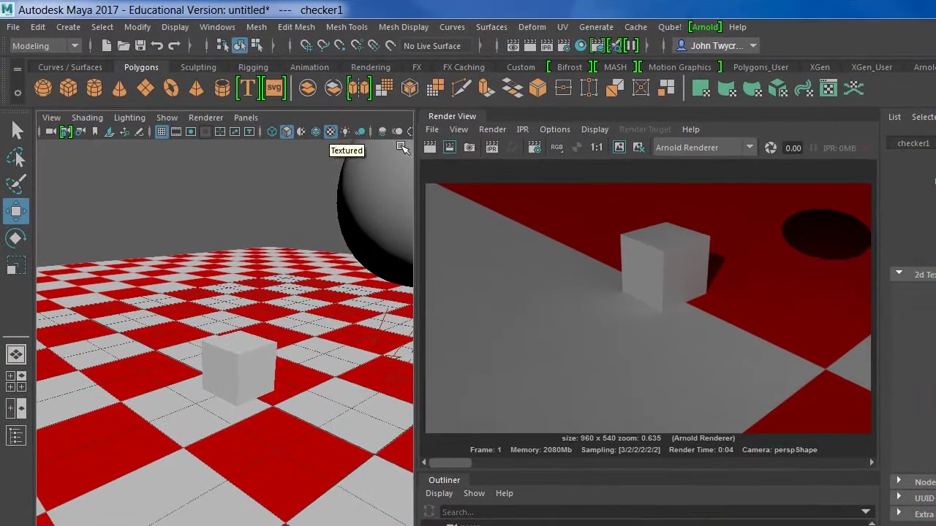
left_click(345, 133)
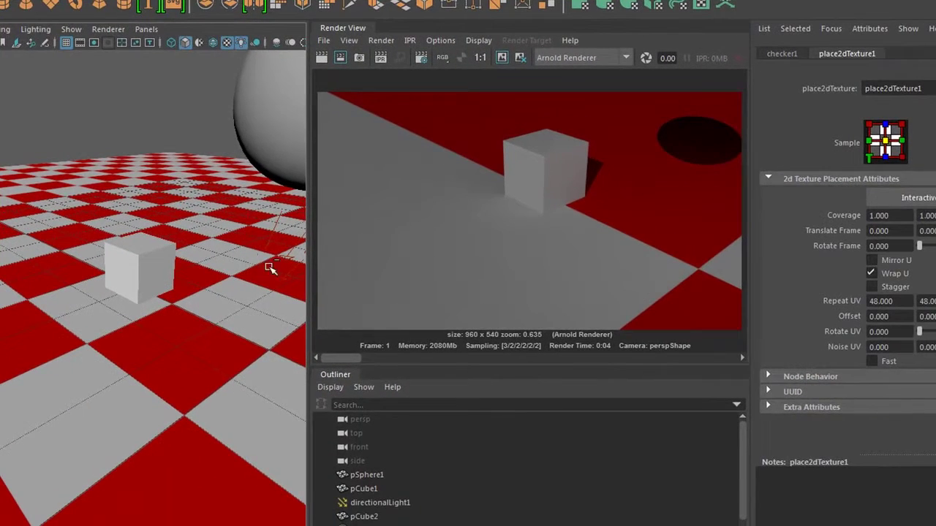
Save the scene under the new name checker cloth.mb as a Maya Binary file.
key("ctrl+shift+s")
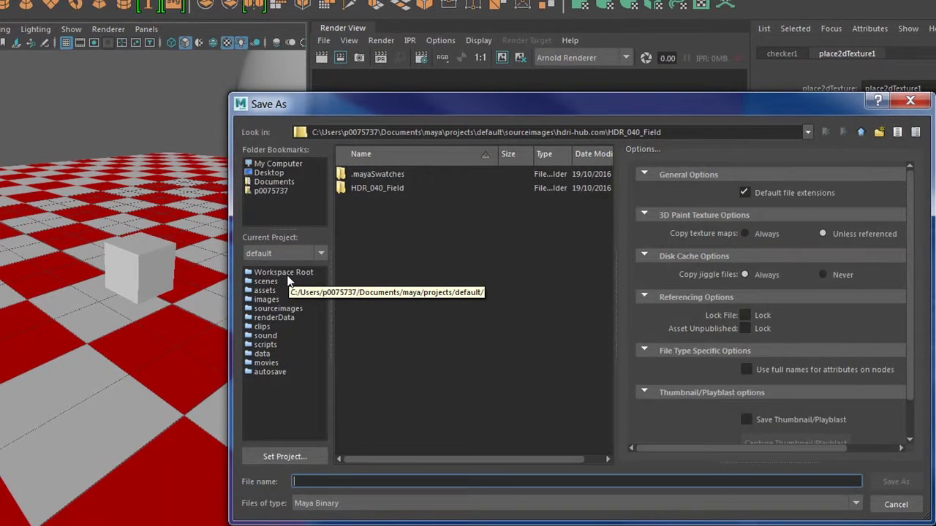
type("checker c")
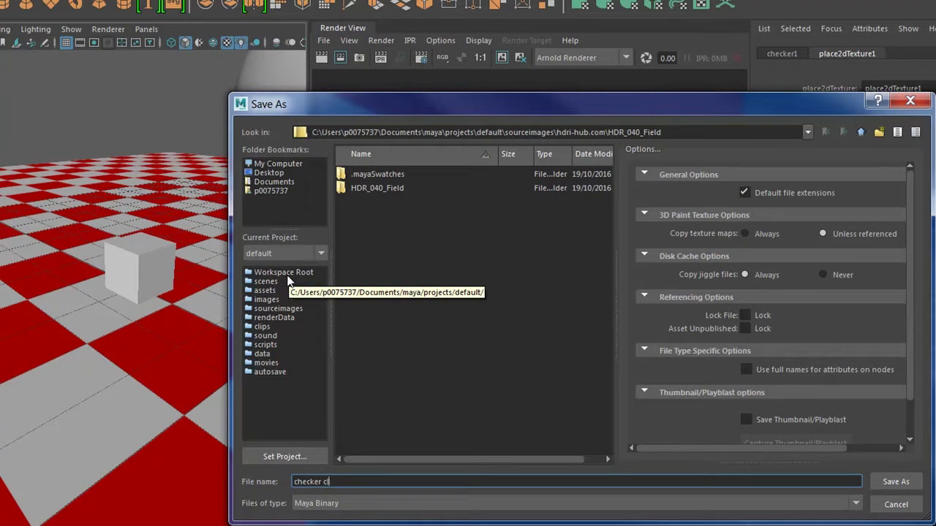
key("Return")
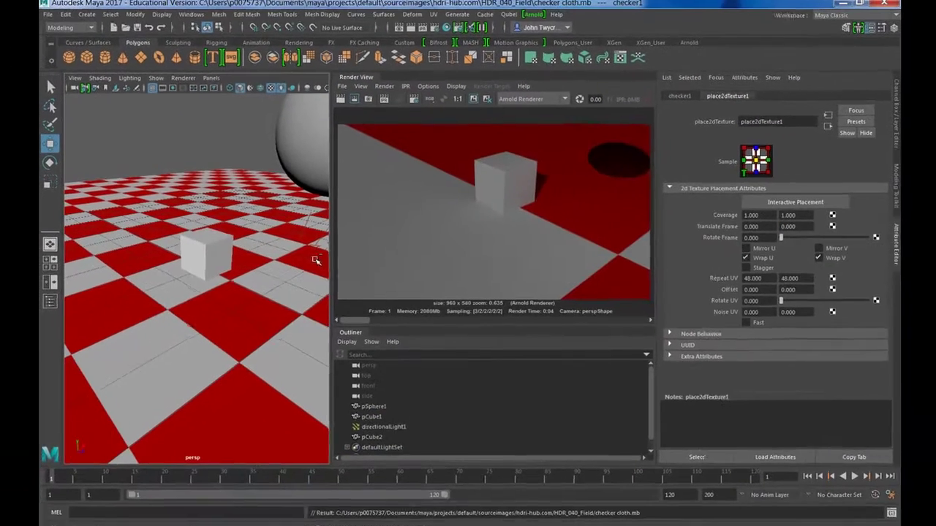
double_click(757, 277)
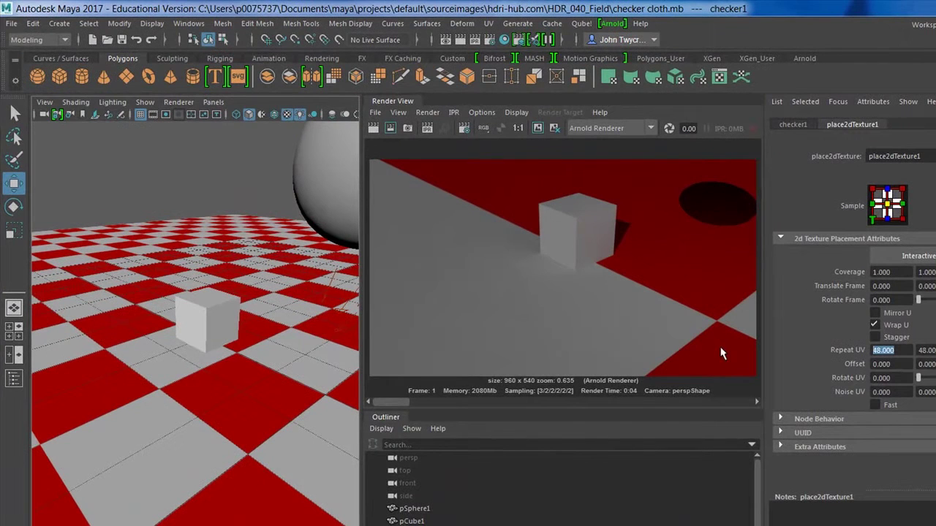
Set the checker's place2dTexture1 Repeat UV to 96 by 96.
type("96")
key("Tab")
type("96")
key("Return")
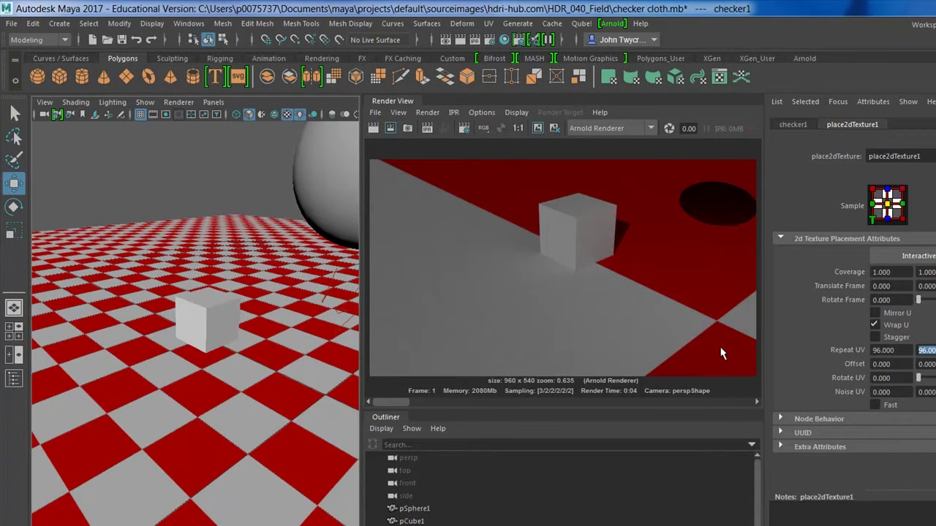
Render the denser red-and-white checker floor again with Arnold.
left_click_drag(268, 378, 330, 370, "alt")
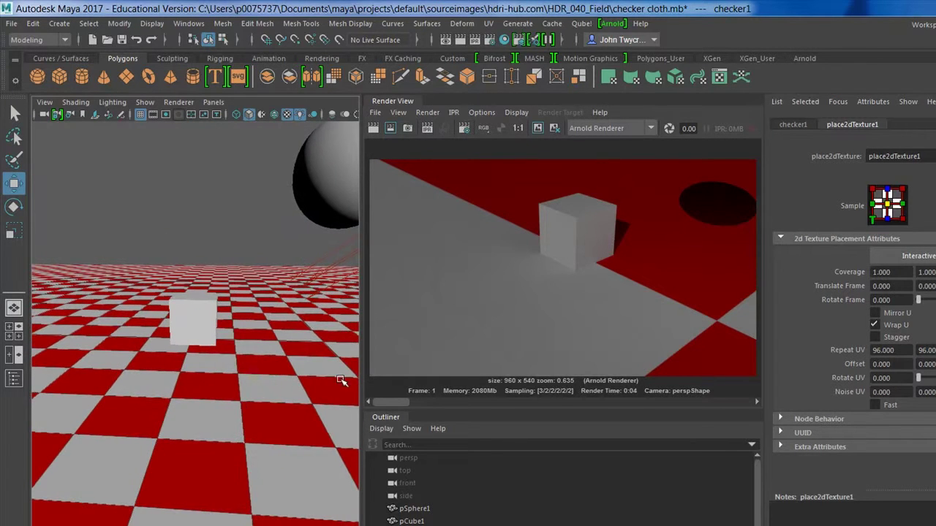
left_click(461, 41)
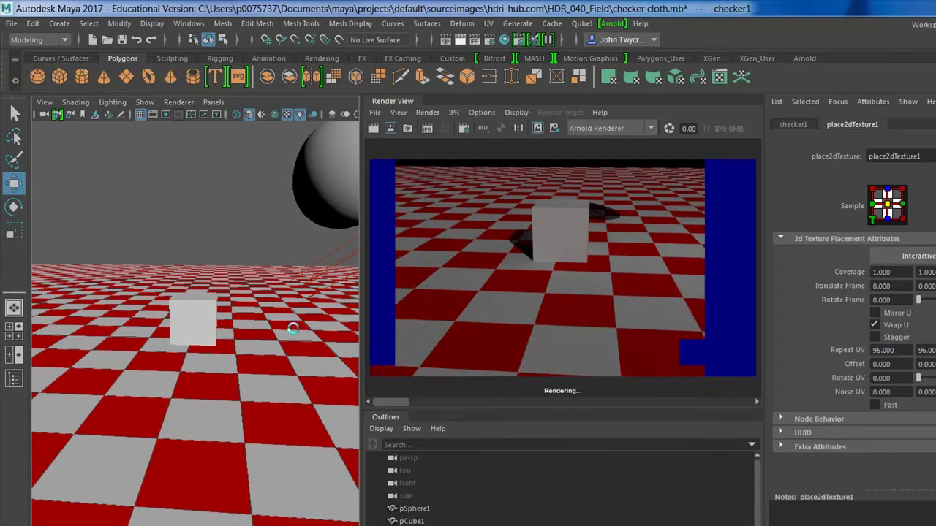
left_click_drag(270, 328, 319, 296, "alt")
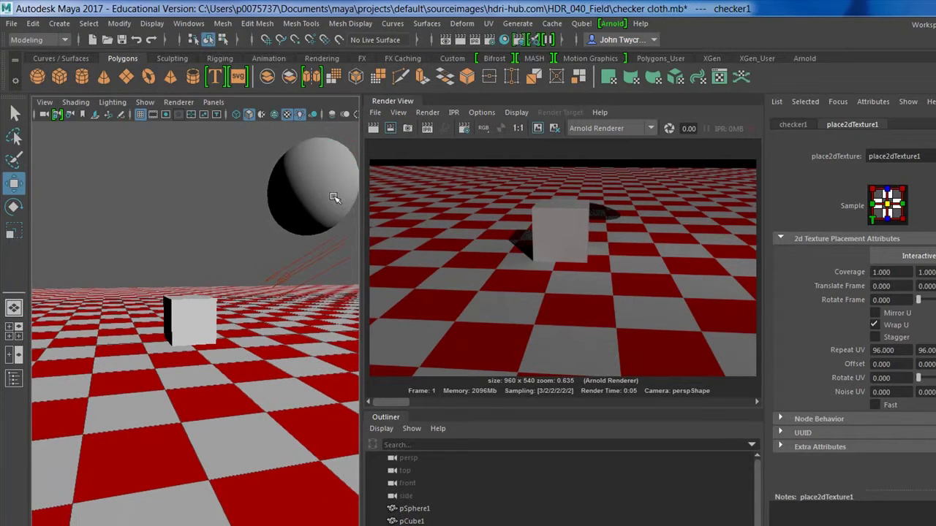
Move pSphere1 down to about Y 2.24 and slide it left above the cube.
left_click(335, 199)
left_click_drag(316, 150, 276, 299)
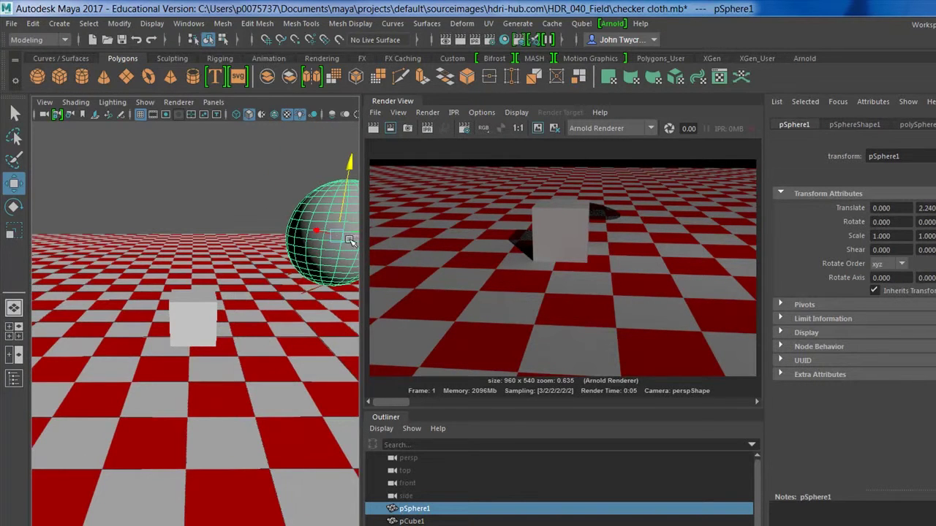
left_click_drag(354, 239, 150, 261)
Frame the sphere and cube in the viewport and render the camera view in Arnold.
scroll(186, 279, "up", 5)
left_click_drag(286, 344, 296, 370, "alt")
key("f")
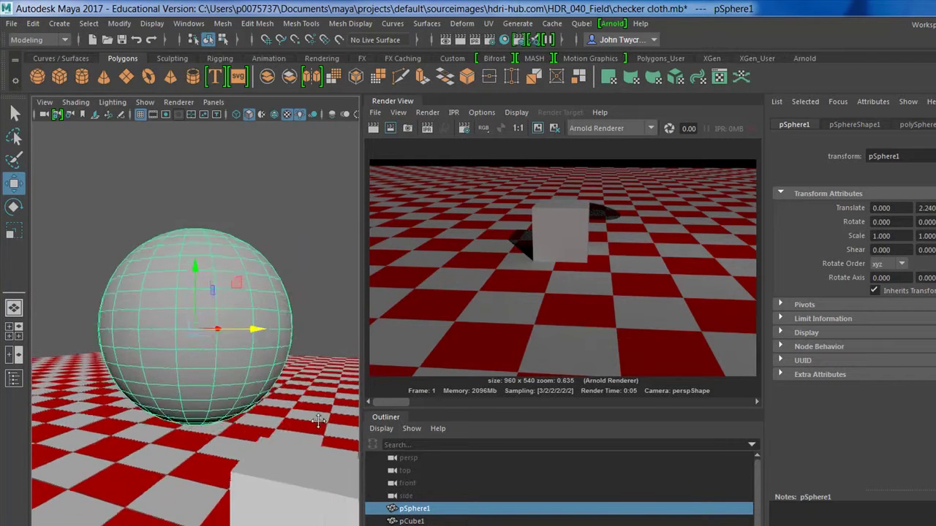
left_click_drag(294, 426, 622, 397, "alt")
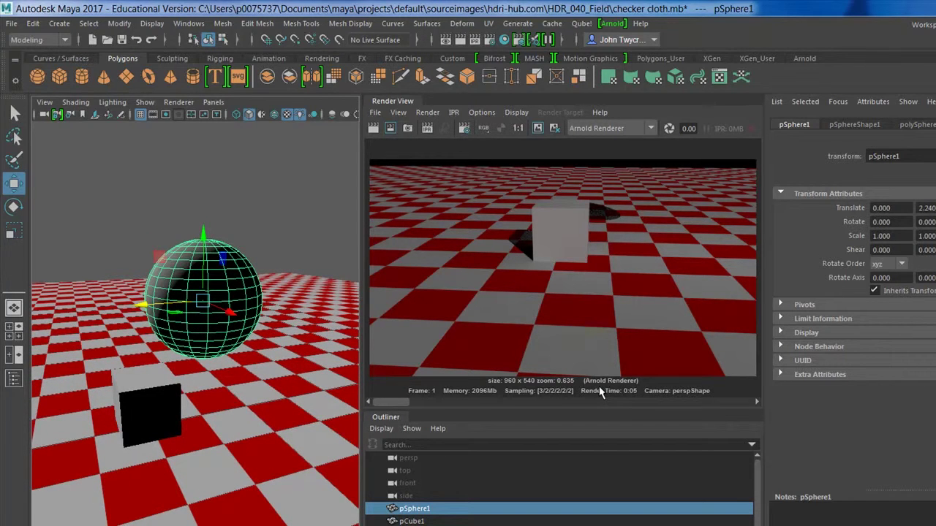
left_click(375, 128)
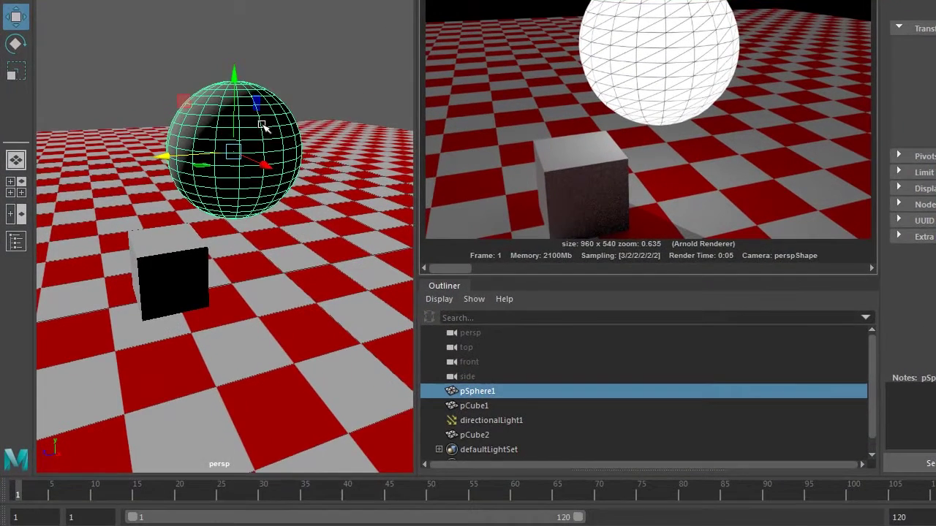
Assign a brand-new Arnold aiStandard shader to the sphere.
right_click(233, 277)
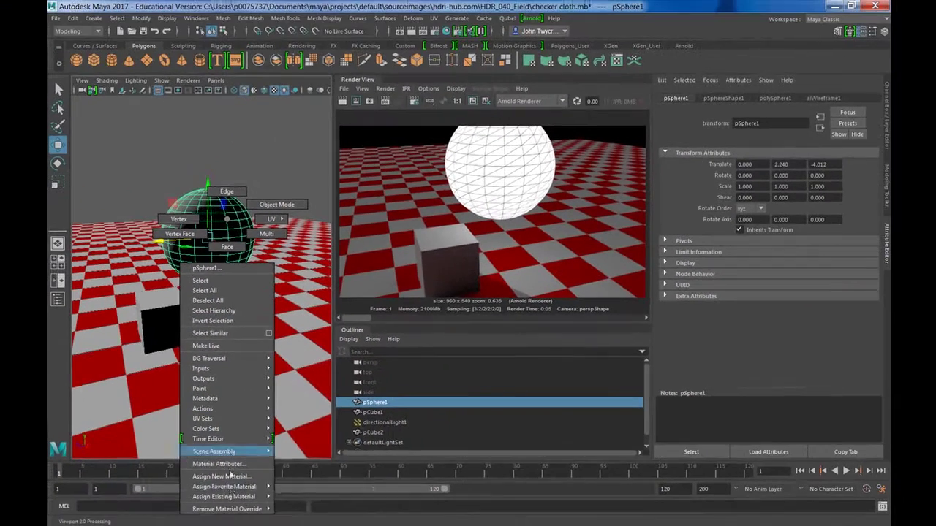
mouse_move(263, 514)
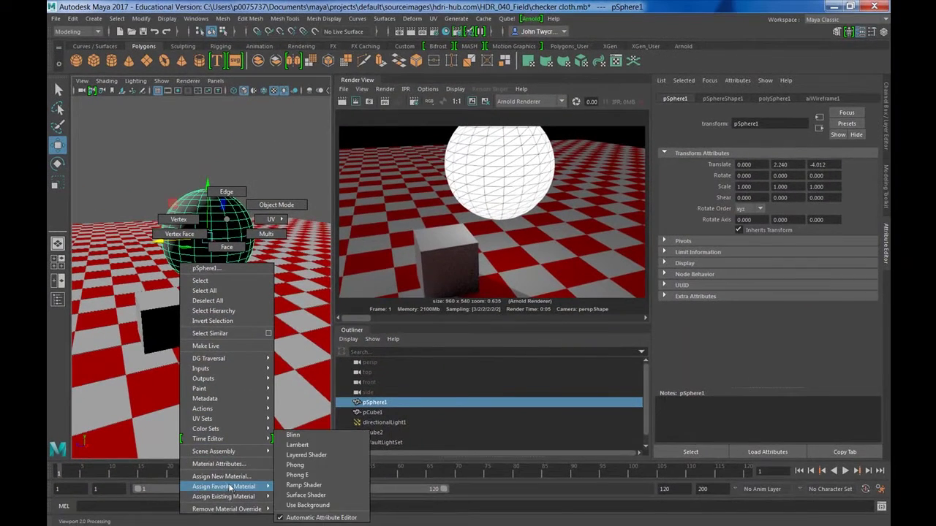
left_click(230, 478)
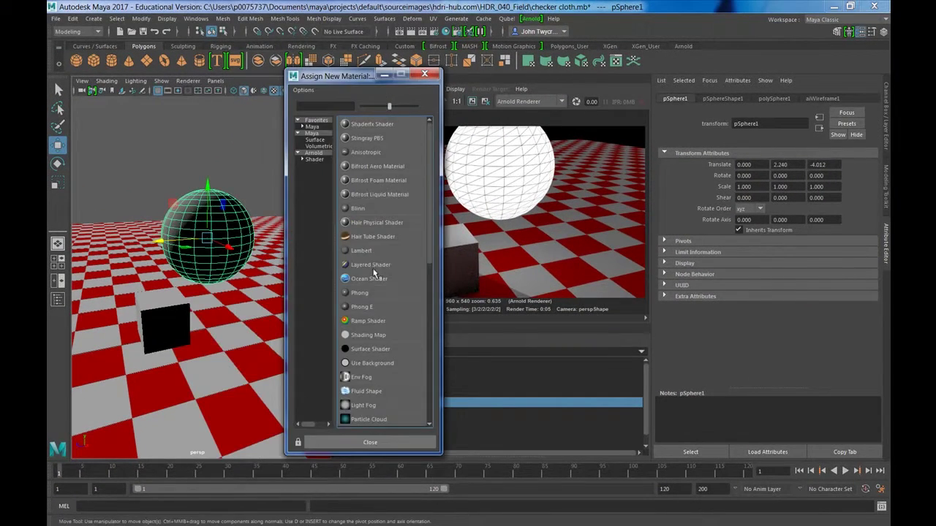
left_click(316, 161)
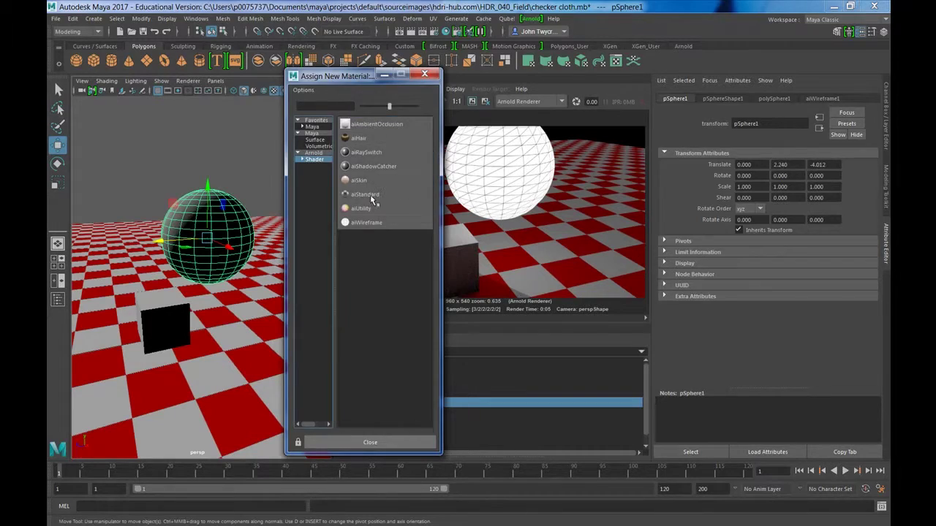
left_click(370, 194)
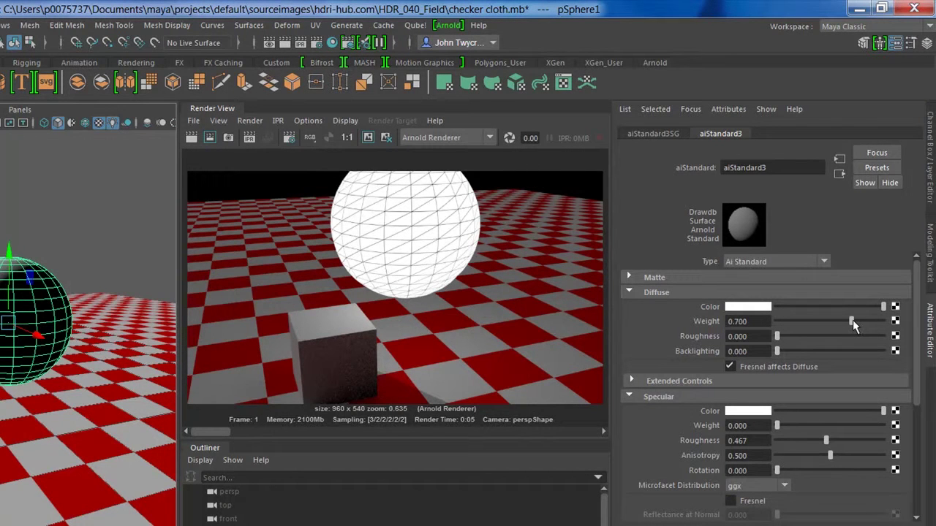
Set the aiStandard Diffuse Weight to 0 and Specular Weight to 1, save, and re-render.
left_click_drag(852, 320, 762, 335)
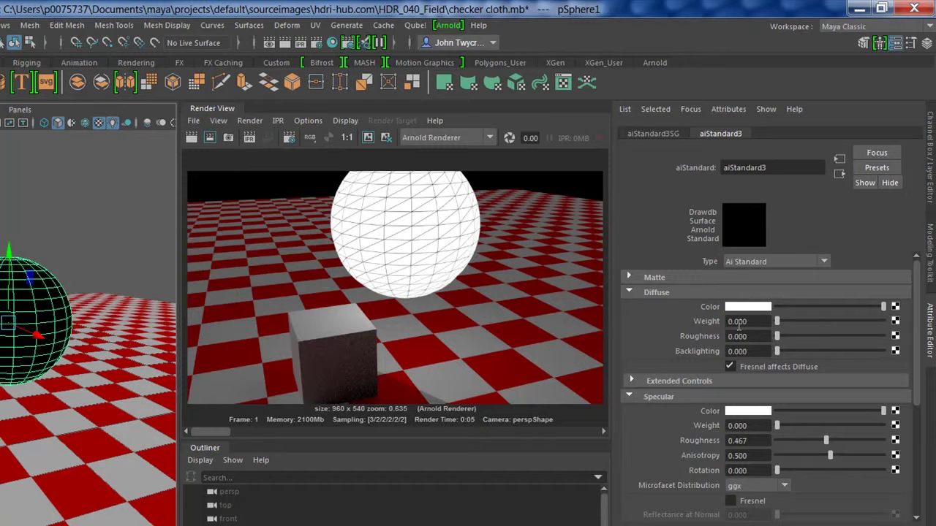
left_click_drag(919, 380, 914, 433)
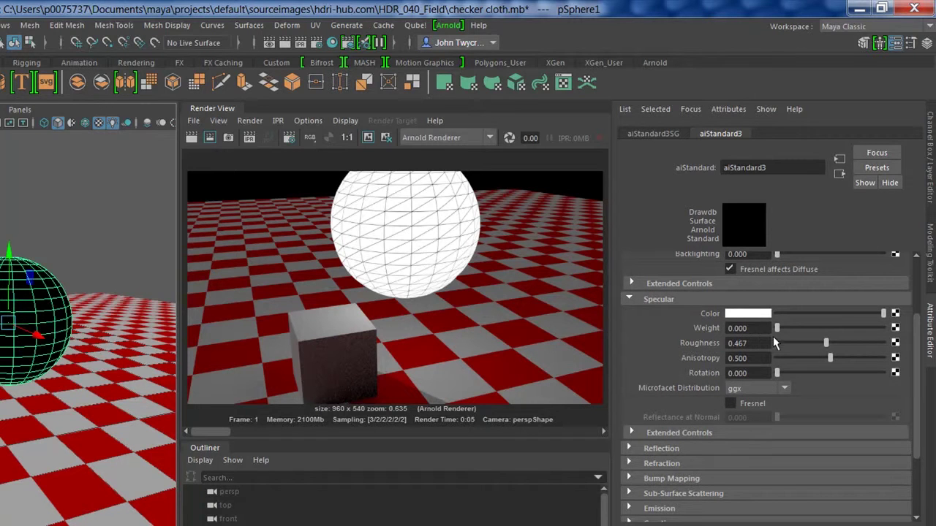
left_click_drag(778, 329, 893, 339)
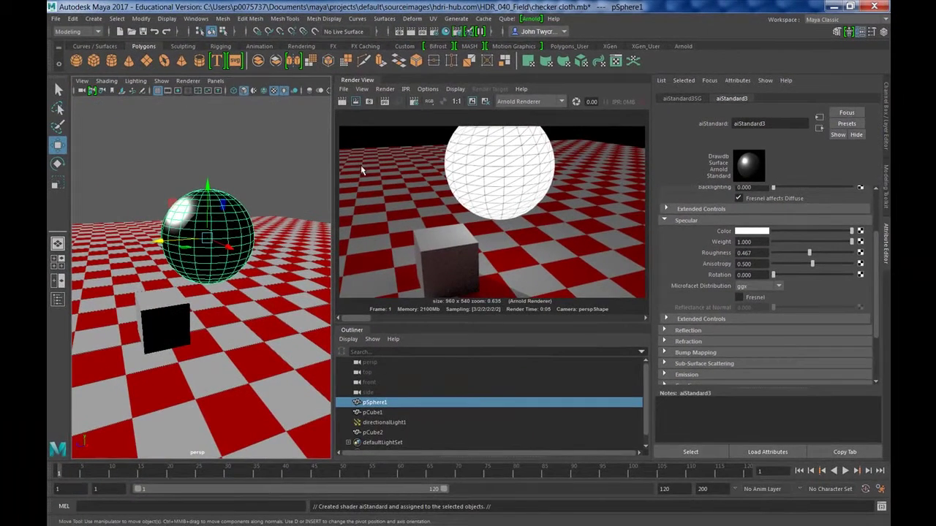
key("ctrl+s")
left_click_drag(252, 319, 299, 322, "alt")
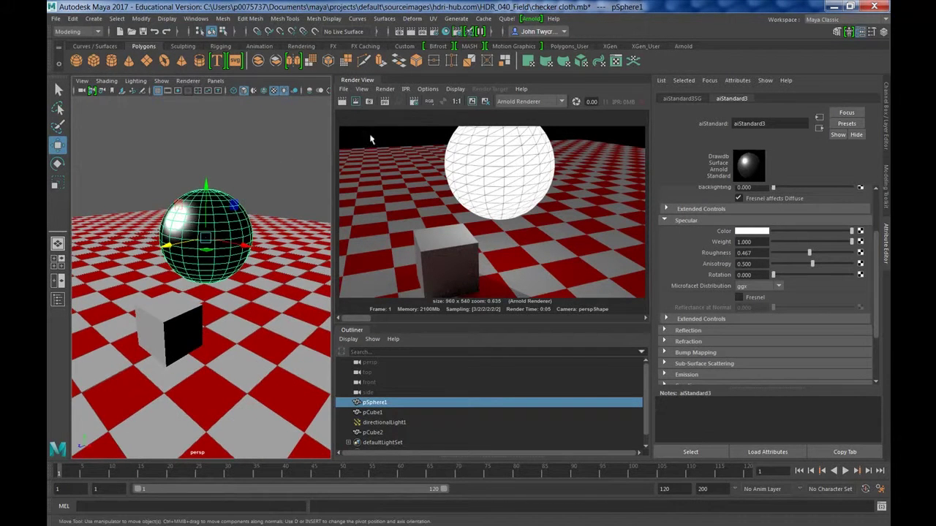
left_click(342, 102)
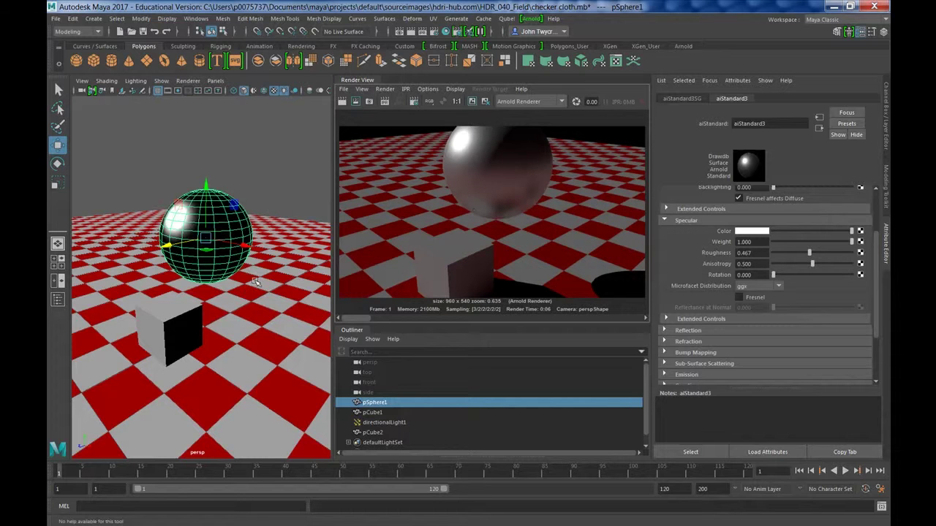
Set the sphere's Specular Roughness to 0 for a mirror finish.
middle_click_drag(255, 282, 256, 294, "alt")
left_click_drag(256, 294, 241, 326, "alt")
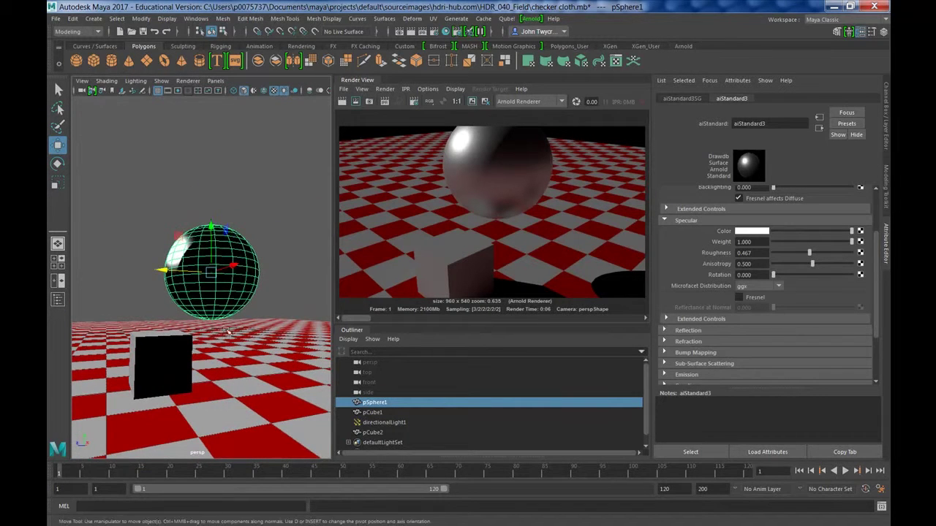
right_click_drag(208, 322, 224, 335, "alt")
left_click_drag(219, 351, 353, 307, "alt")
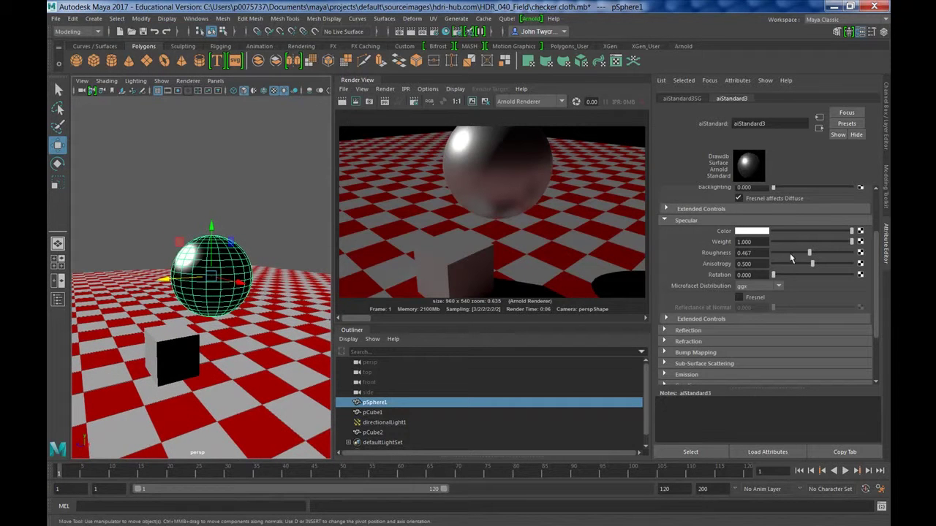
left_click_drag(808, 254, 764, 272)
mouse_move(297, 330)
left_mouse_down("alt")
mouse_move(281, 332)
mouse_move(294, 334)
left_mouse_up("alt")
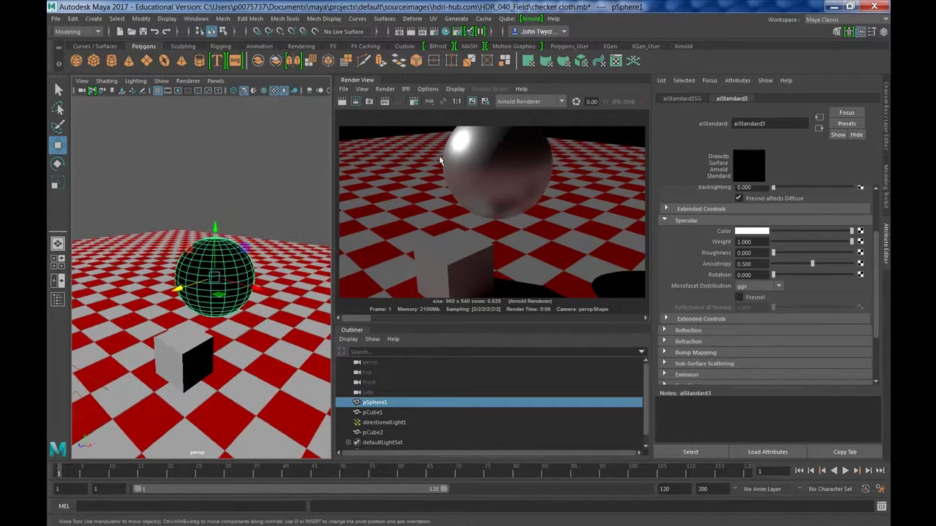
Render the mirror sphere reflecting the red-and-white checker floor under a black sky.
left_click(341, 103)
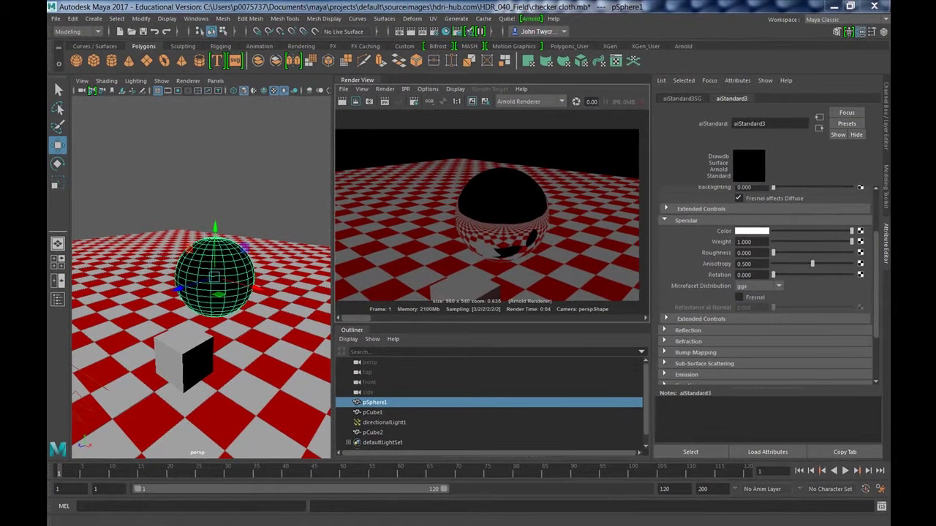
Create an aiPhysicalSky as the Arnold Environment Background in Render Settings.
left_click_drag(319, 203, 337, 78)
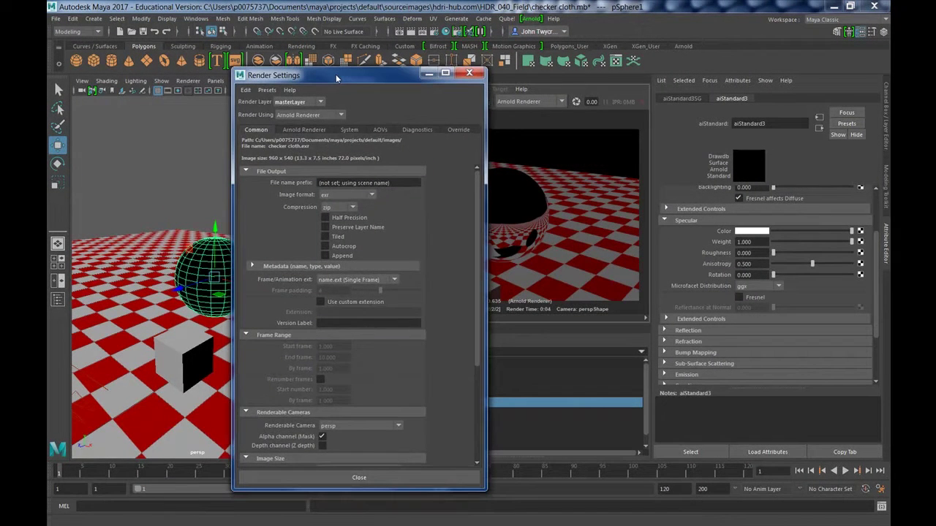
left_click(314, 129)
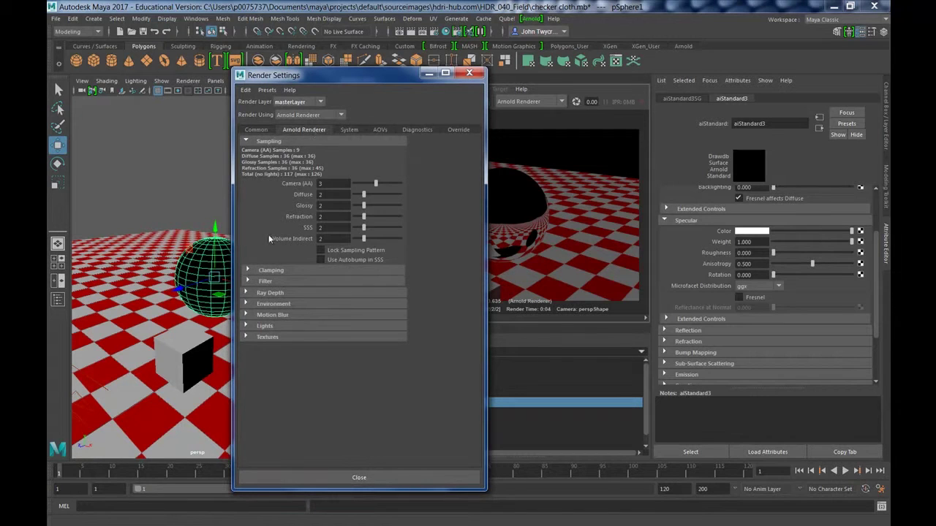
left_click(245, 304)
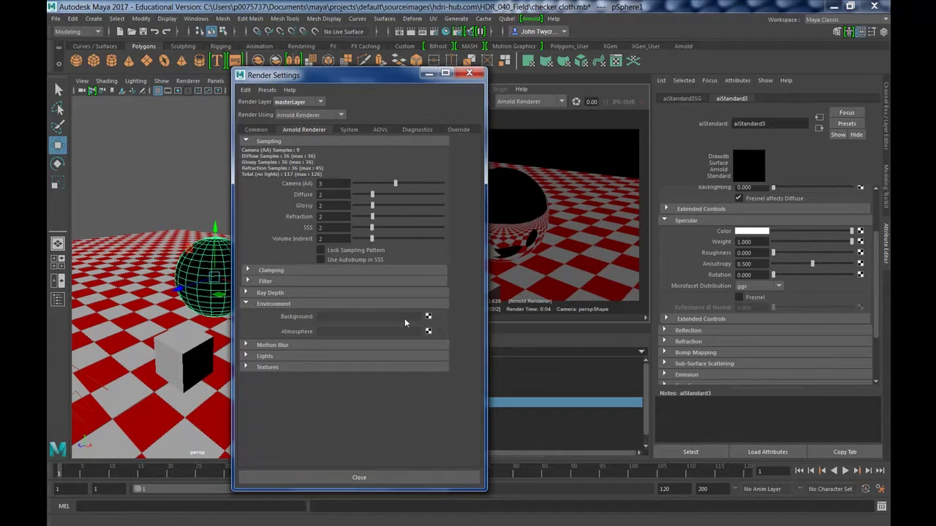
left_click(427, 319)
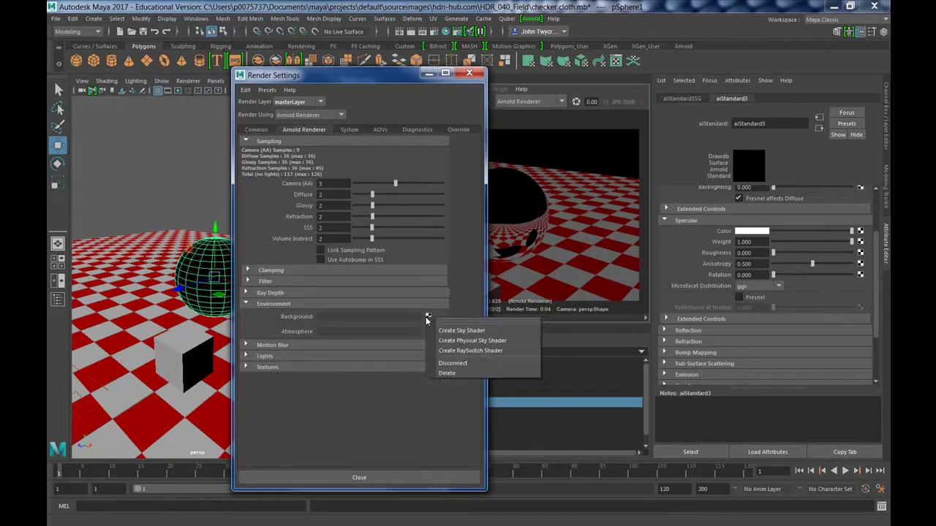
left_click(454, 342)
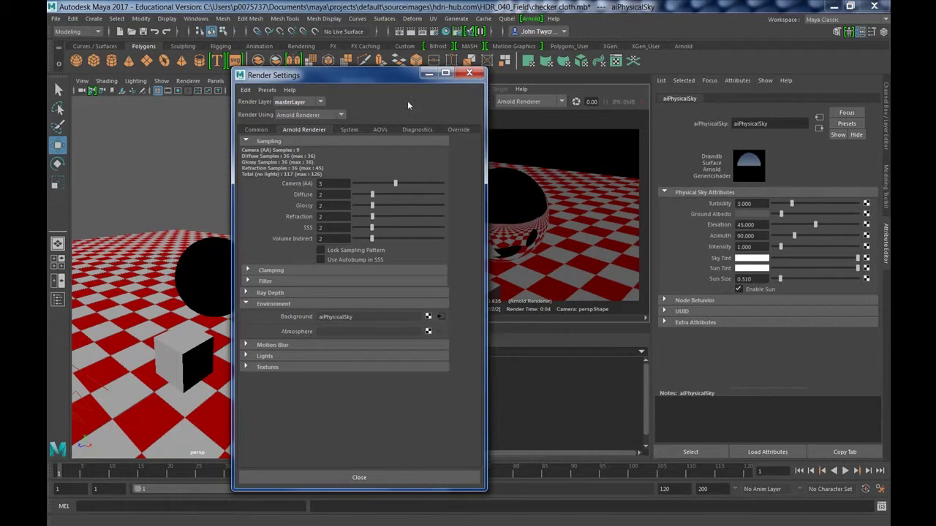
Re-render the scene with the blue physical sky behind the mirror sphere.
left_click_drag(400, 75, 349, 380)
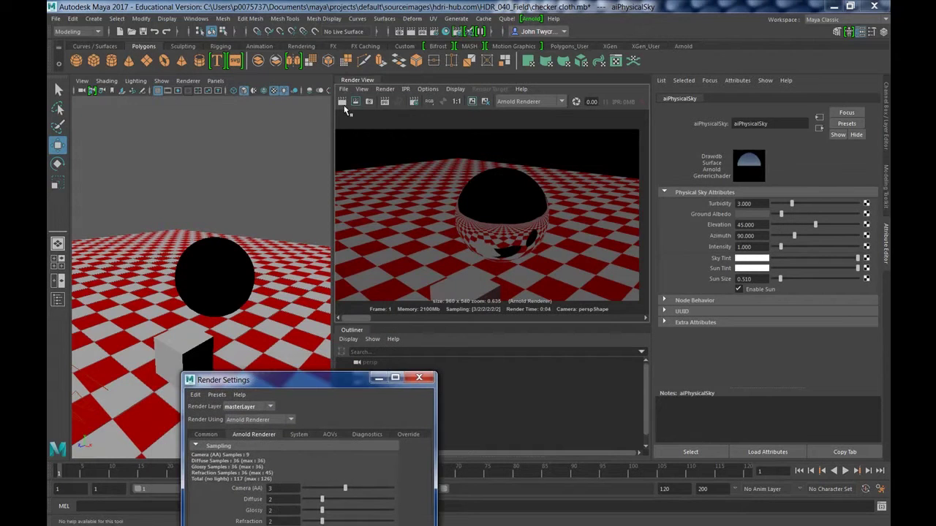
left_click(342, 102)
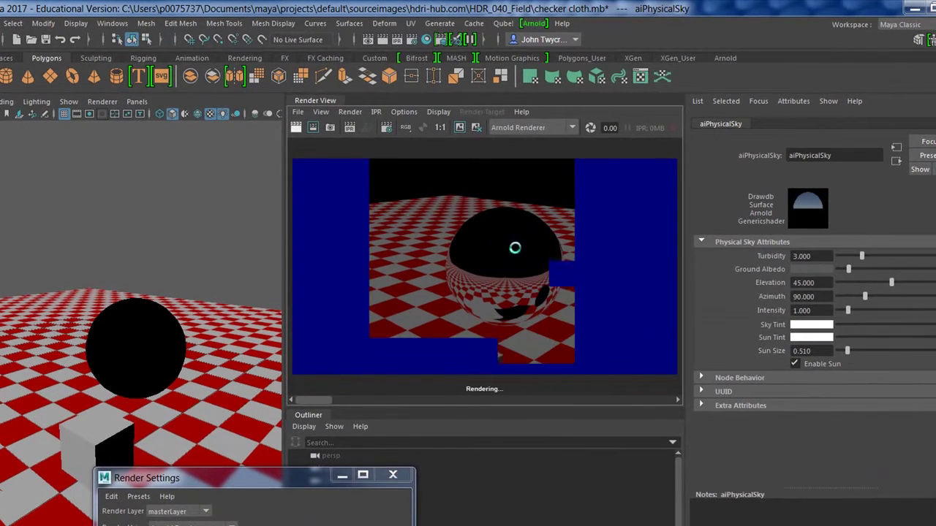
left_click_drag(206, 357, 204, 318, "alt")
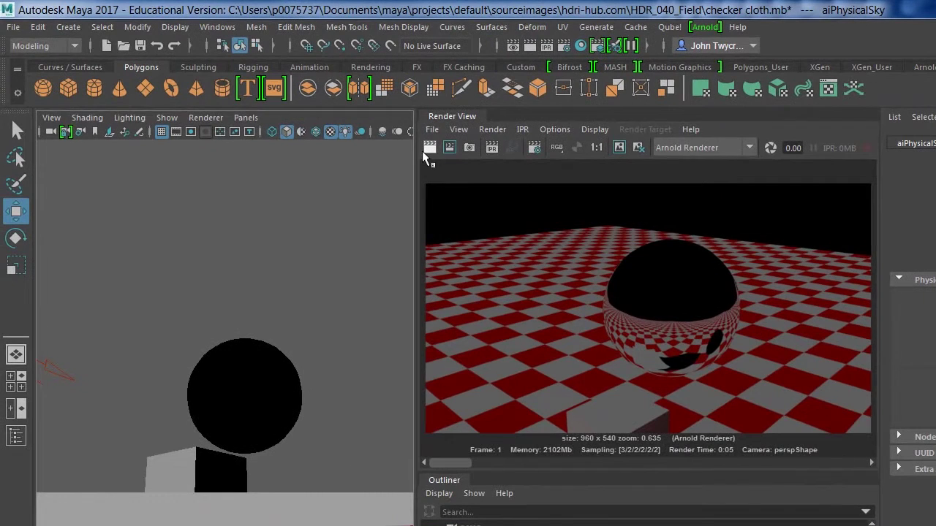
left_click(296, 127)
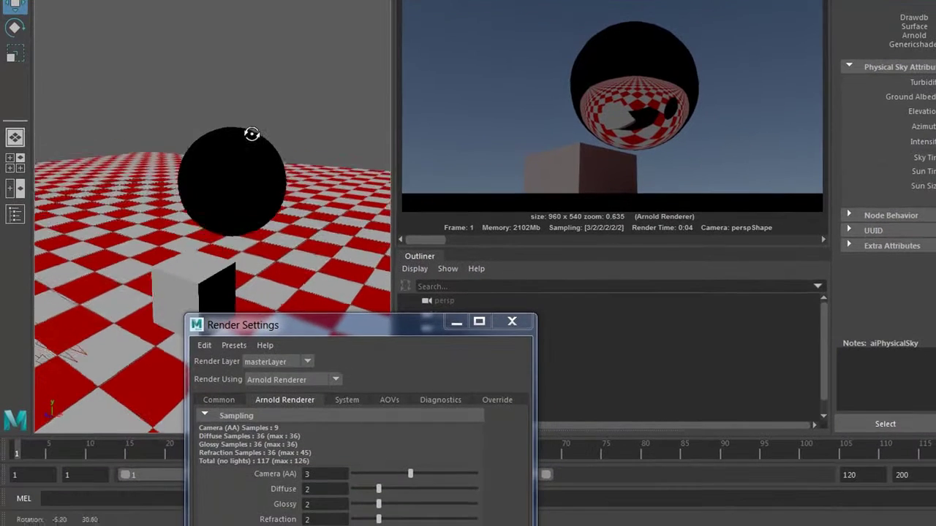
left_click_drag(357, 327, 356, 33)
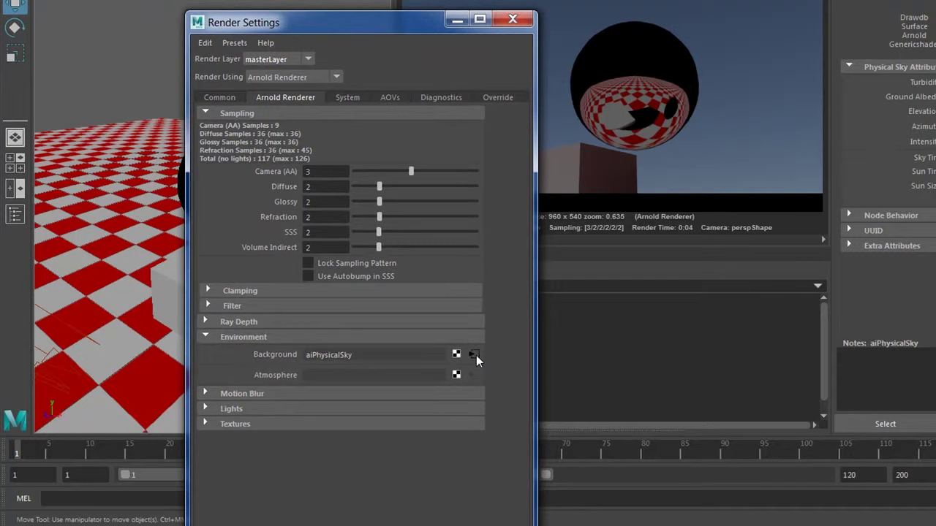
Replace the physical sky background with a plain aiSky.
left_click(456, 355)
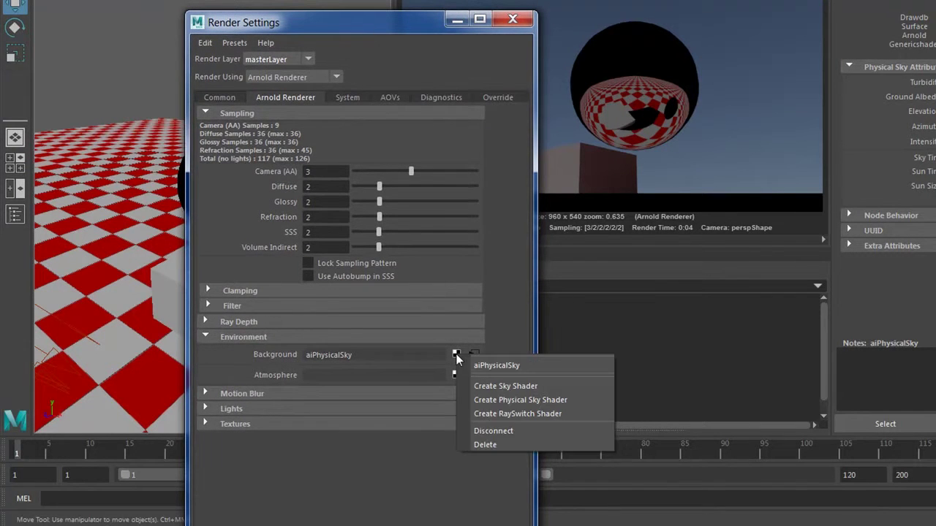
left_click(482, 446)
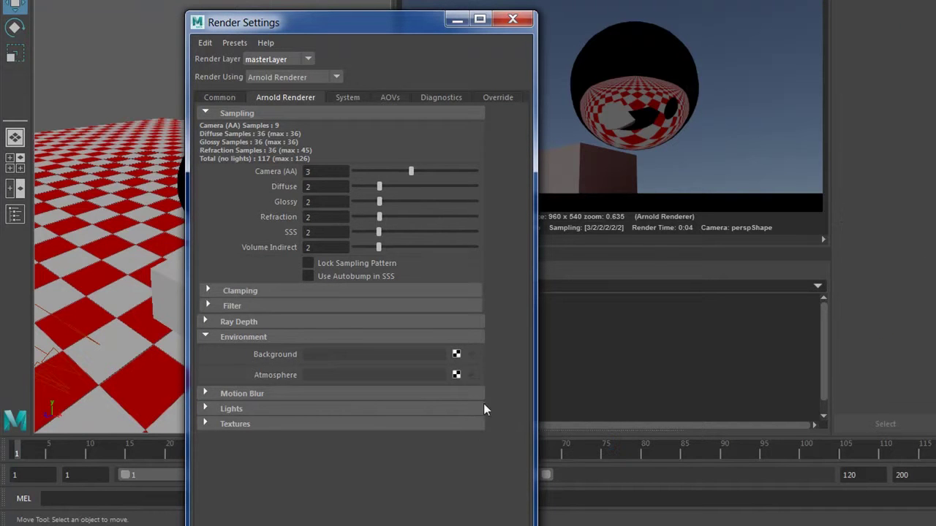
left_click(456, 355)
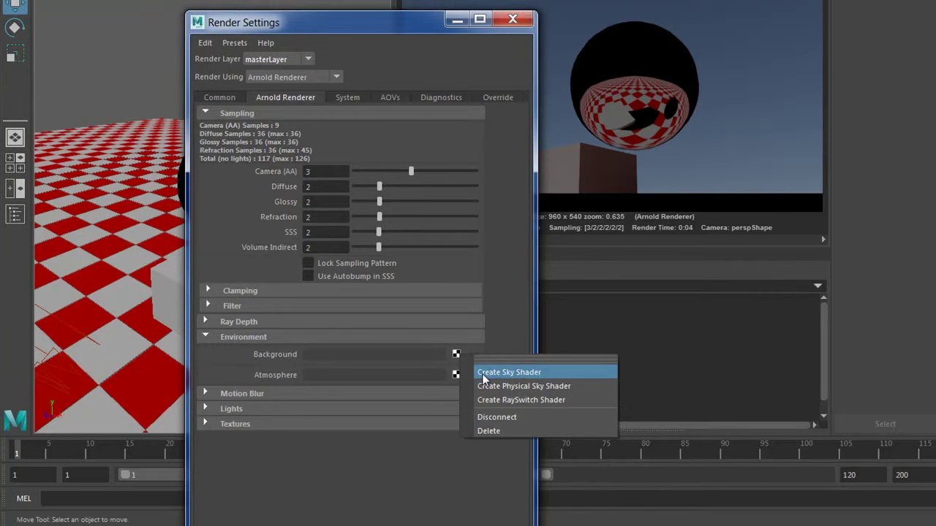
left_click(482, 373)
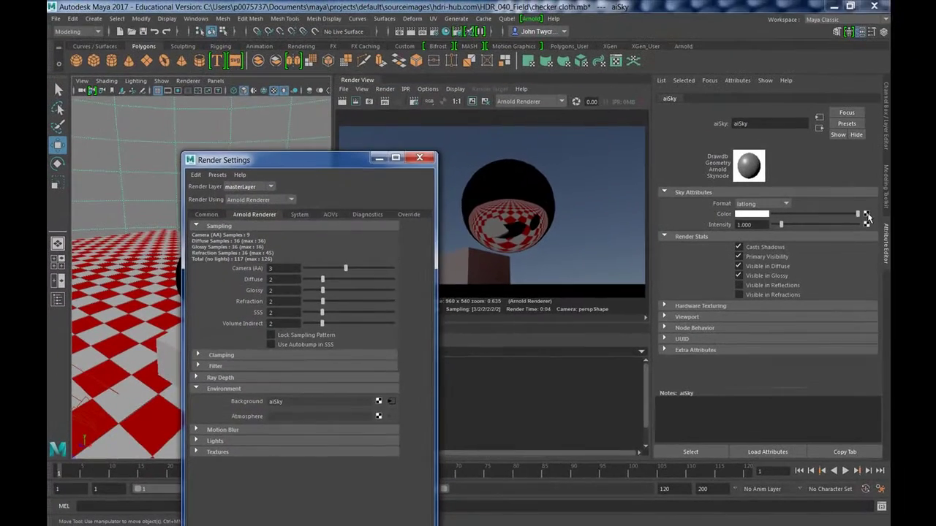
Map the HDR_040_Field forest image file onto the aiSky colour.
left_click(867, 214)
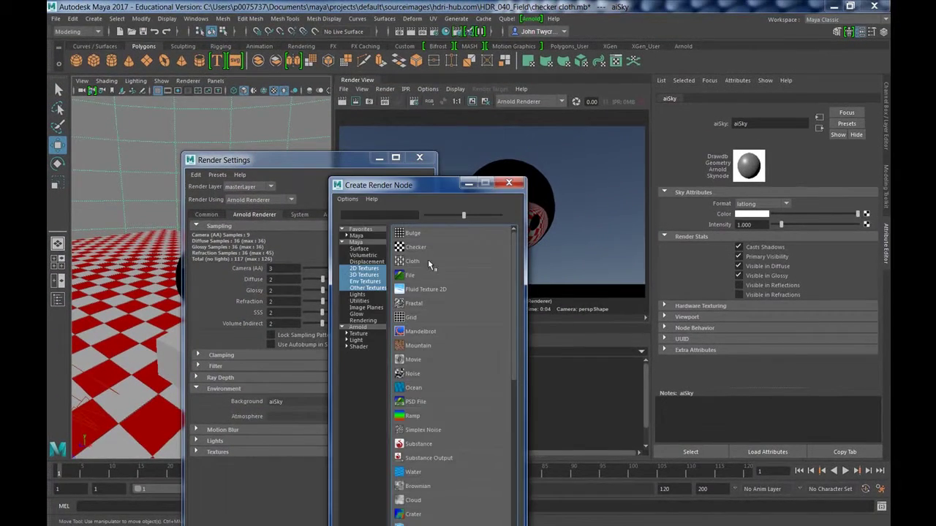
left_click(411, 275)
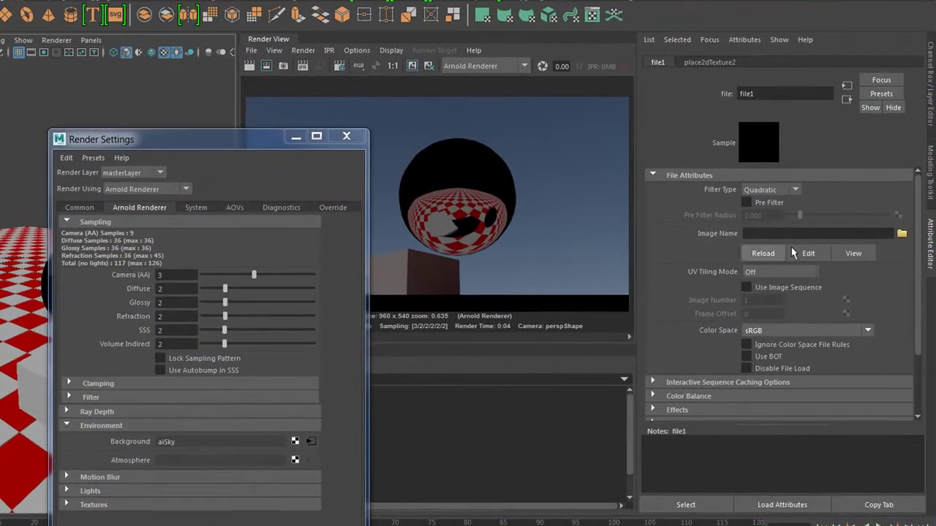
left_click(901, 236)
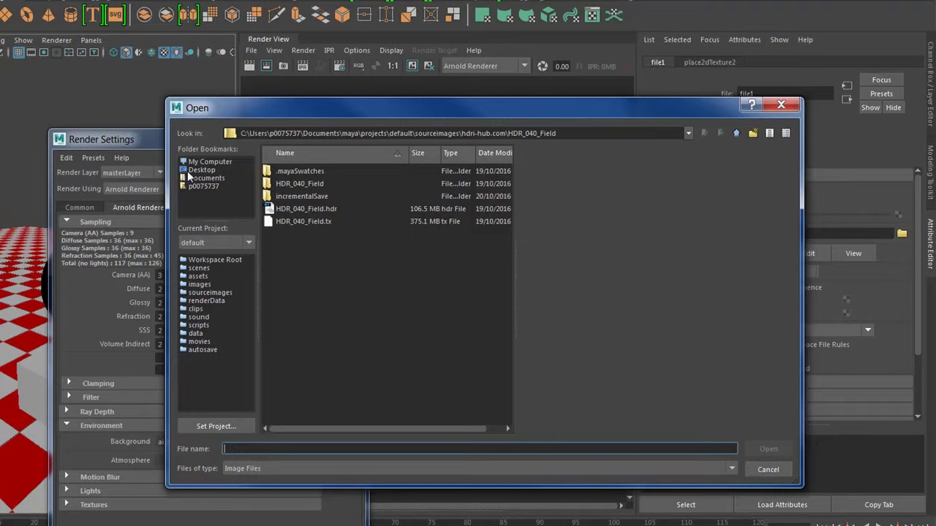
key("Escape")
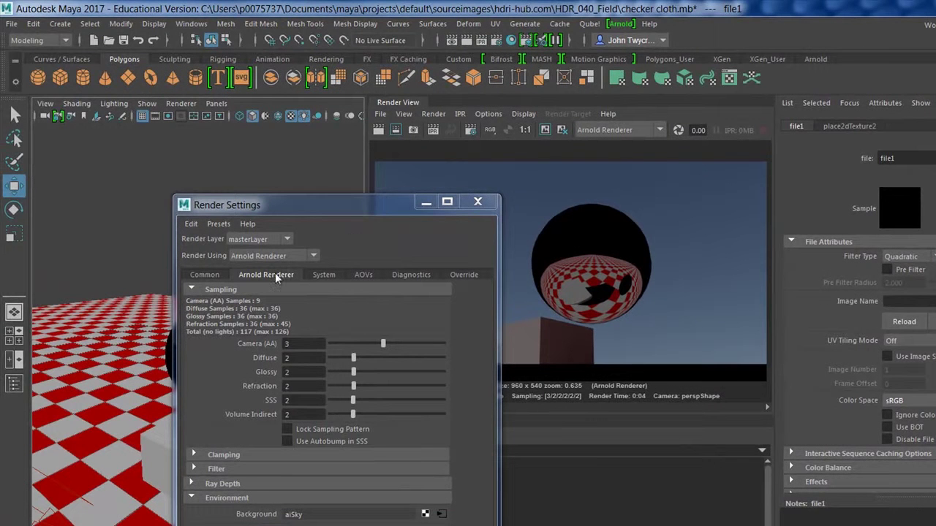
Select the sky dome and re-render so the sphere reflects the trees.
left_click_drag(269, 206, 170, 263)
left_click(151, 171)
left_click(379, 130)
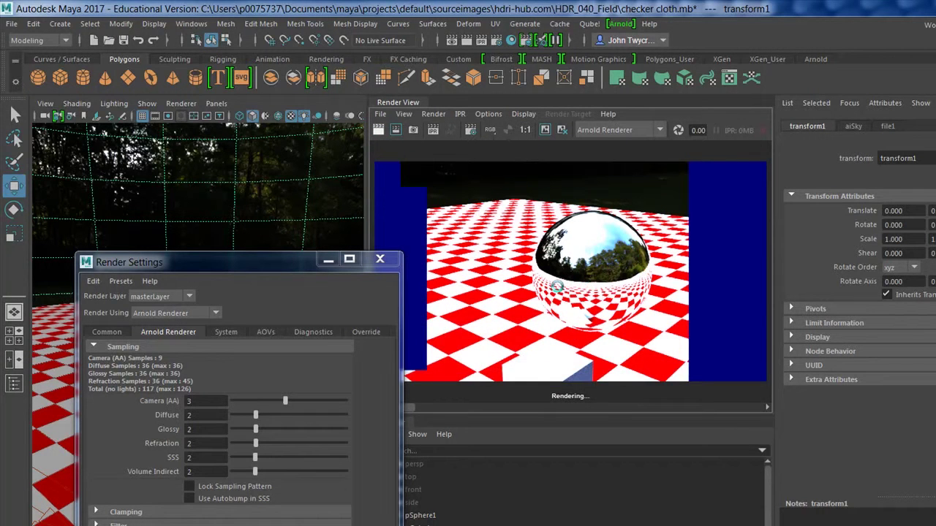
Turn off aiSky Visible in Diffuse and Glossy, re-render, then re-enable Visible in Diffuse.
left_click(854, 126)
left_click(895, 341)
left_click(894, 354)
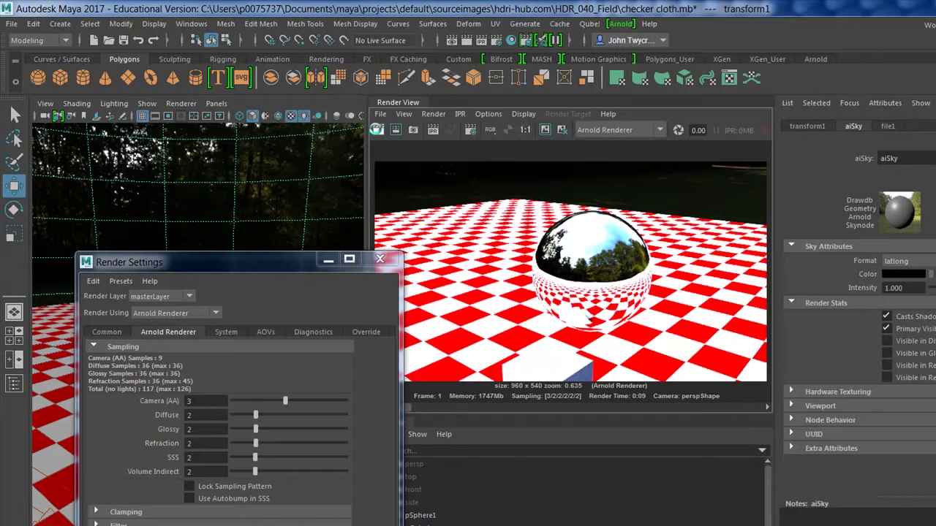
left_click(378, 130)
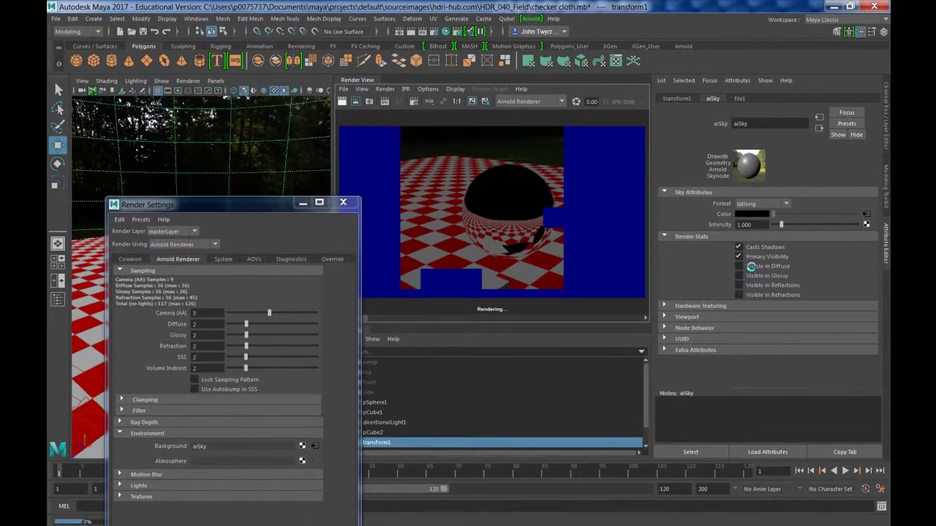
left_click(751, 269)
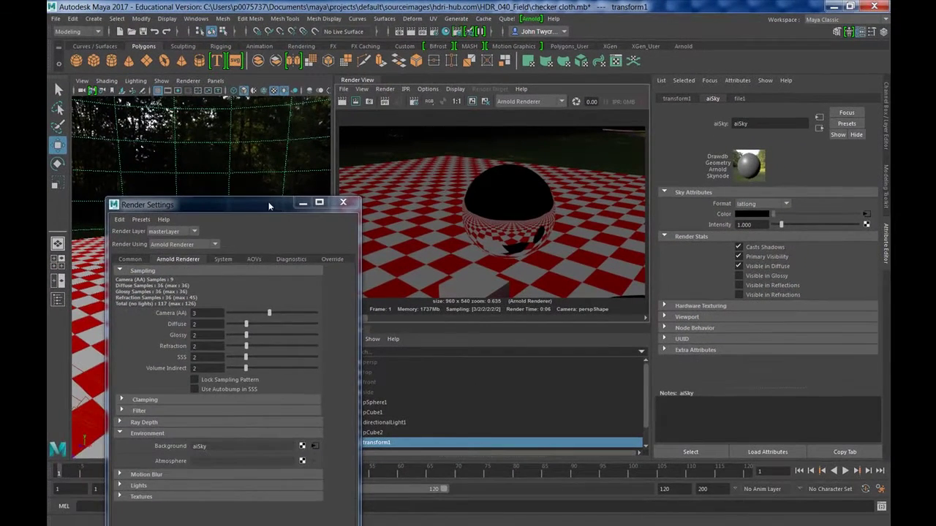
left_click_drag(269, 206, 852, 149)
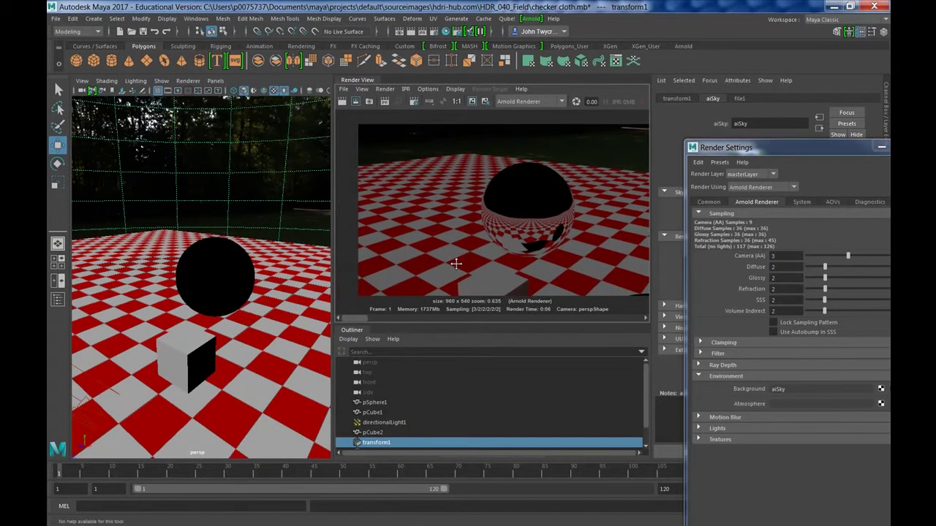
Minimize Render Settings, tilt the perspective camera down, and switch to the four-view layout.
left_click_drag(242, 256, 267, 296, "alt")
left_click_drag(826, 147, 493, 90)
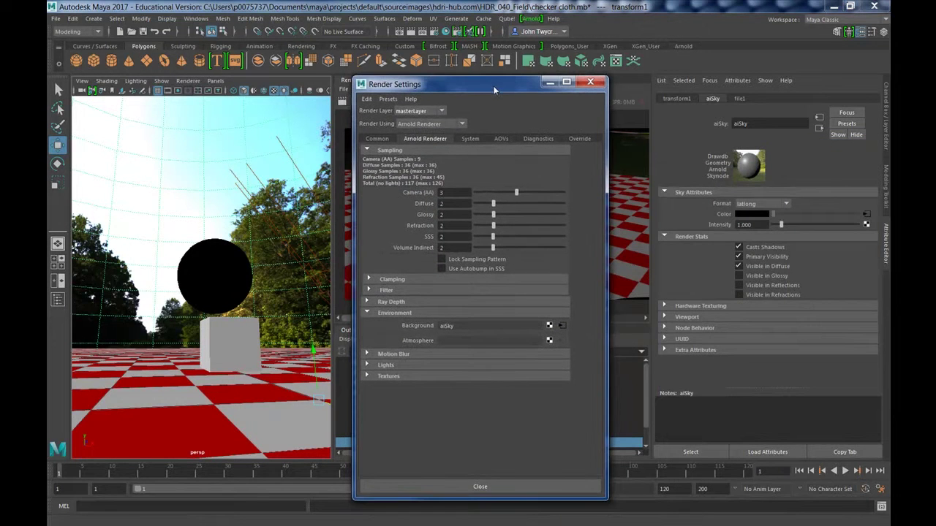
left_click(553, 83)
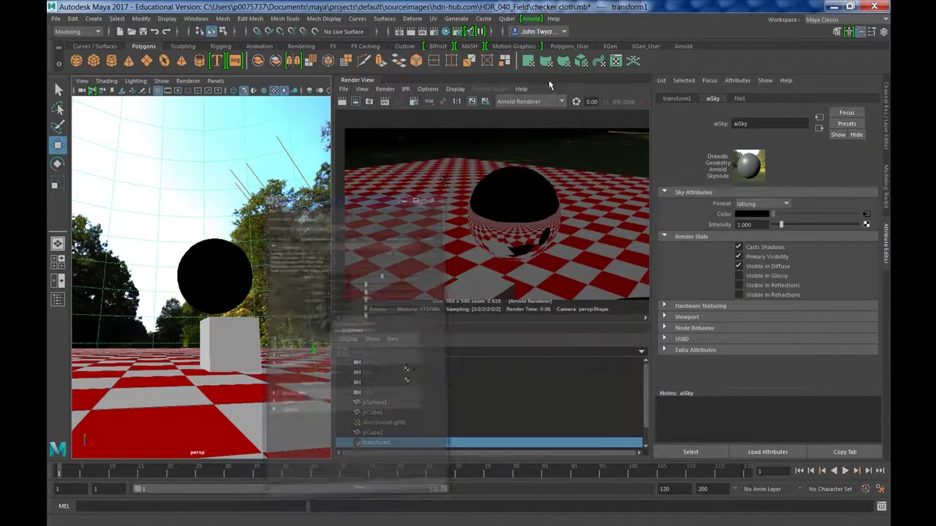
left_click_drag(248, 309, 298, 317, "alt")
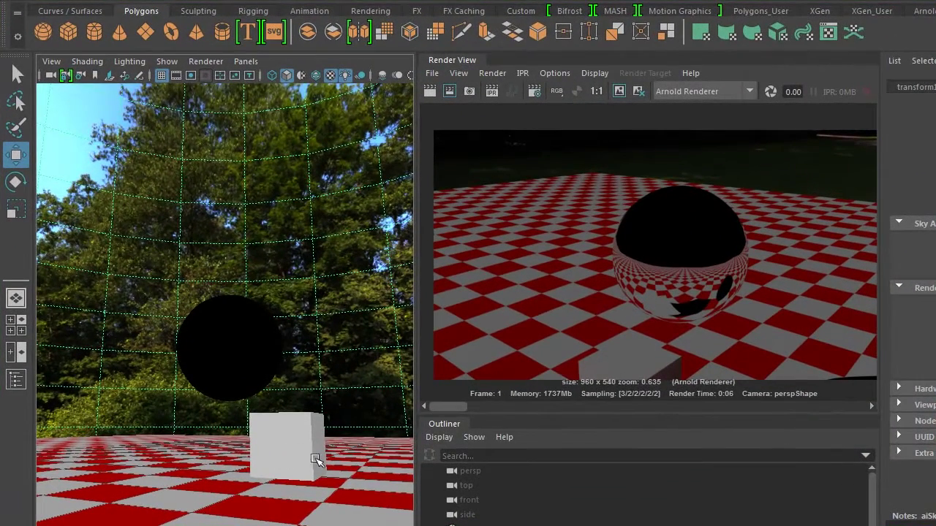
left_click_drag(284, 464, 324, 478, "alt")
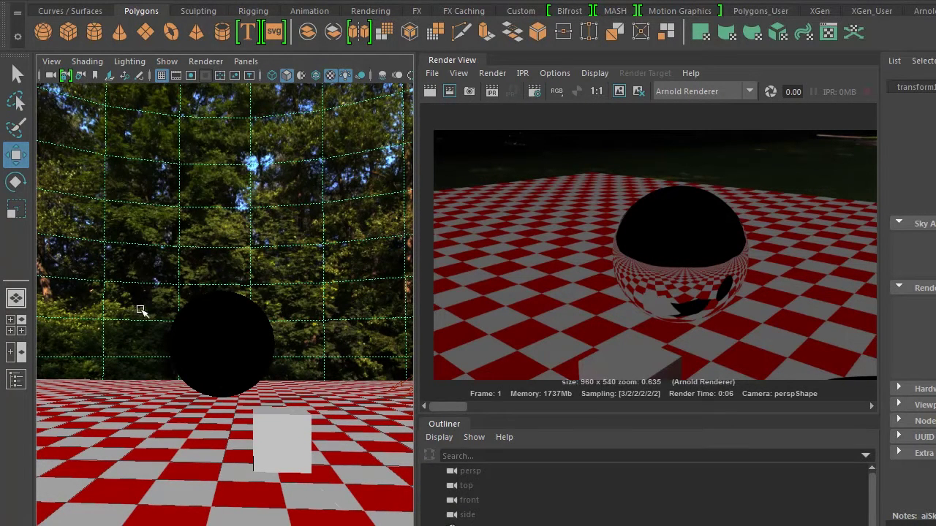
key("space")
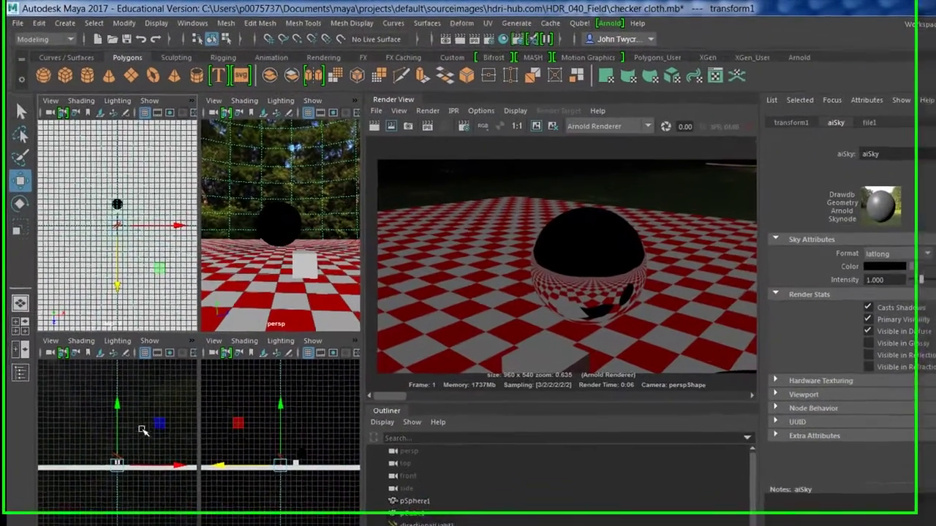
Zoom into the front view and draw the stemmed-glass profile as a 7-span, degree-3 curve.
scroll(117, 477, "up", 3)
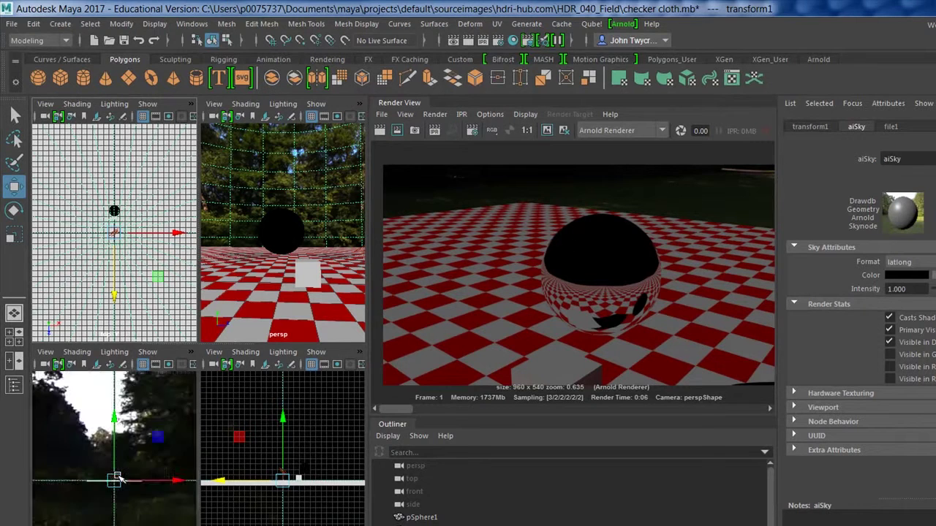
scroll(117, 476, "up", 5)
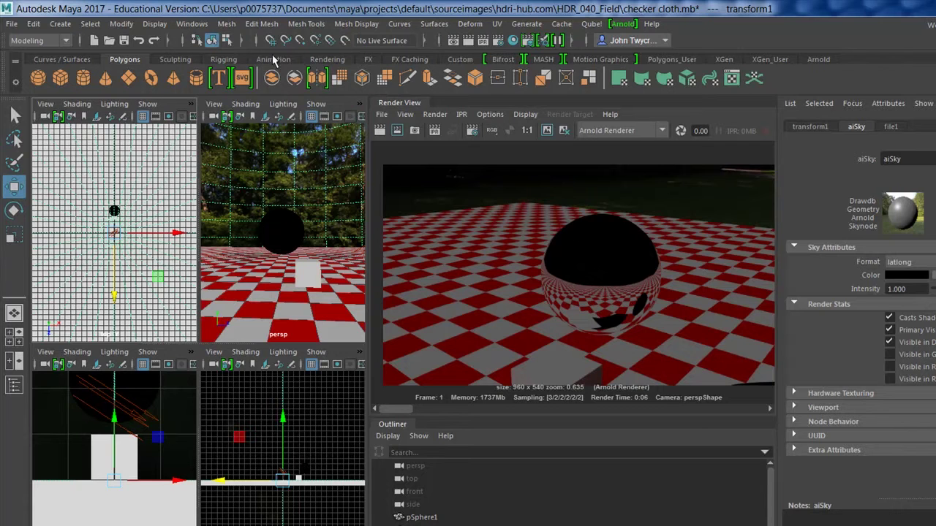
left_click(84, 60)
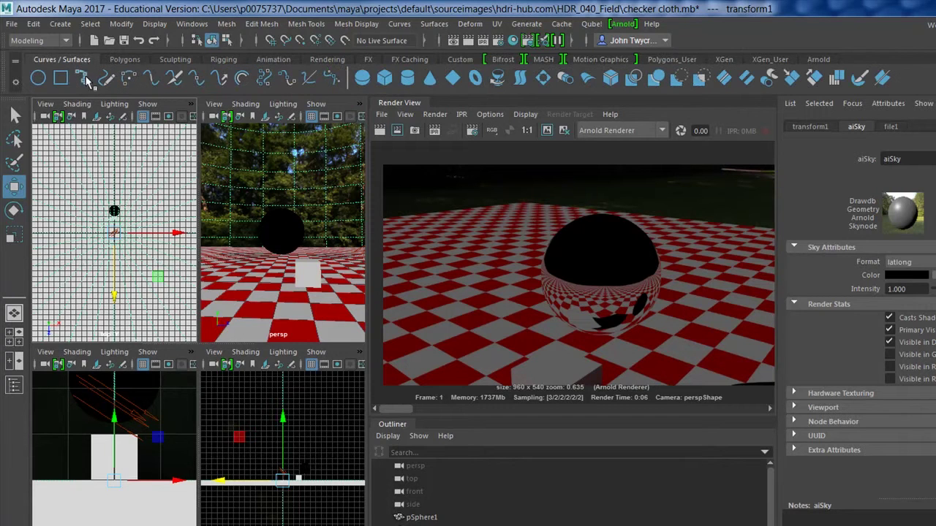
left_click(84, 78)
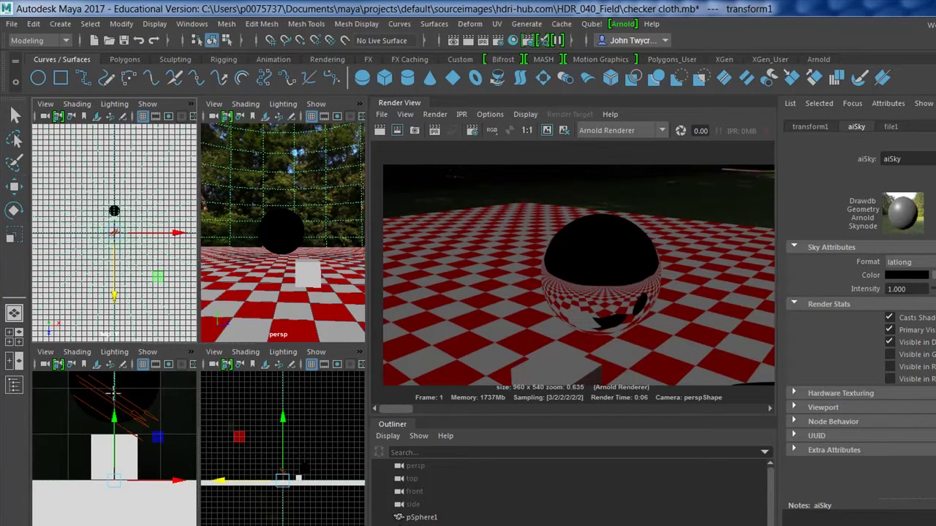
left_click(73, 395)
left_click(114, 431)
left_click(114, 443)
left_click(114, 462)
left_click(114, 475)
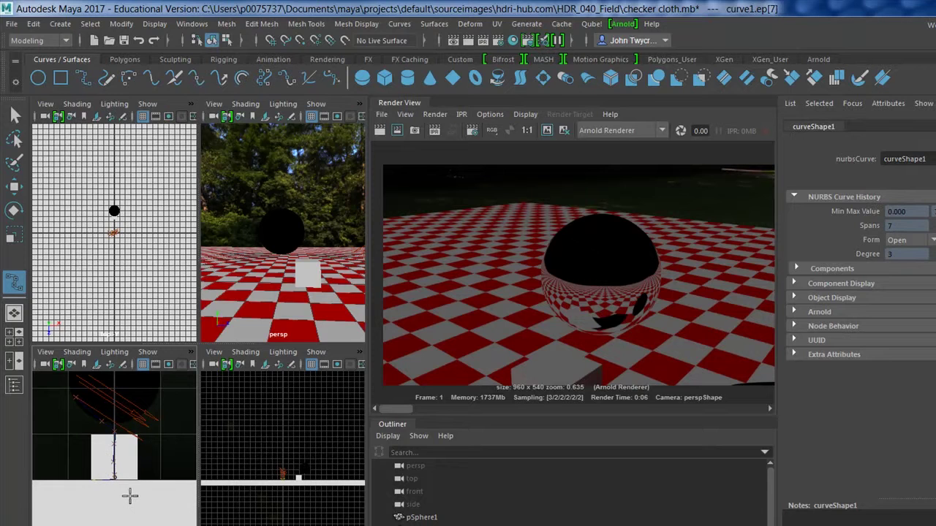
key("w")
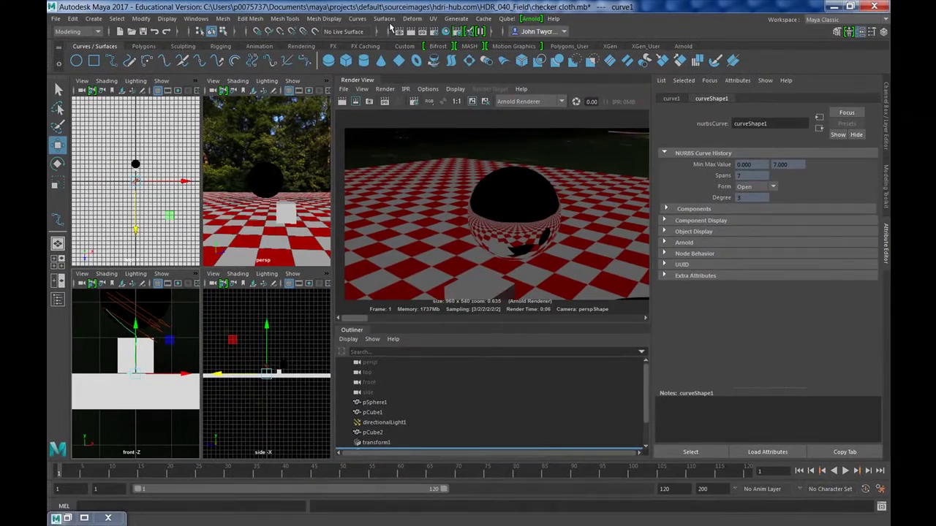
Revolve curve1 into the stemmed glass surface and view it in a maximized perspective panel.
left_click(384, 18)
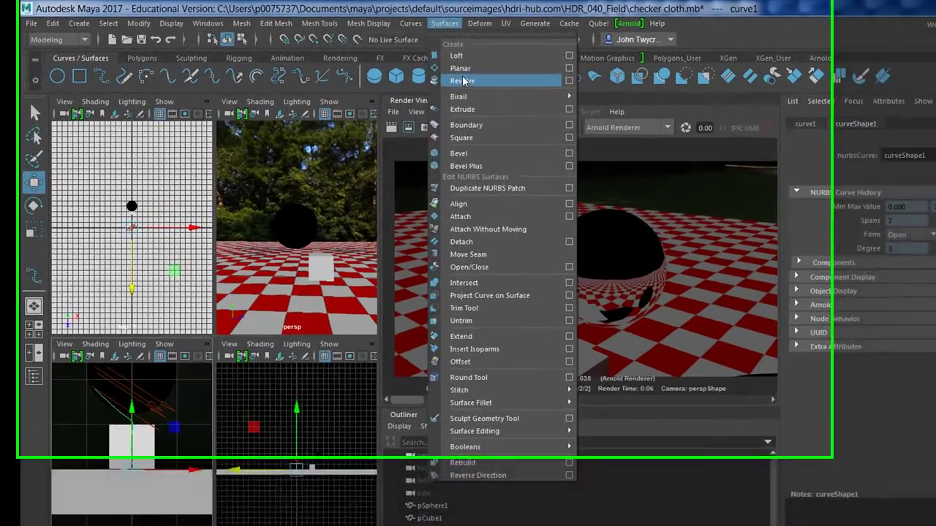
left_click(463, 80)
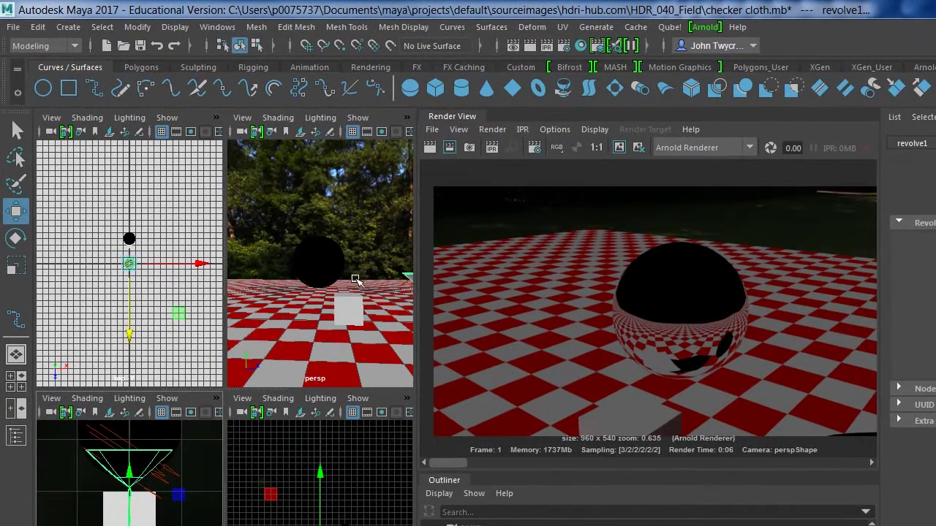
key("space")
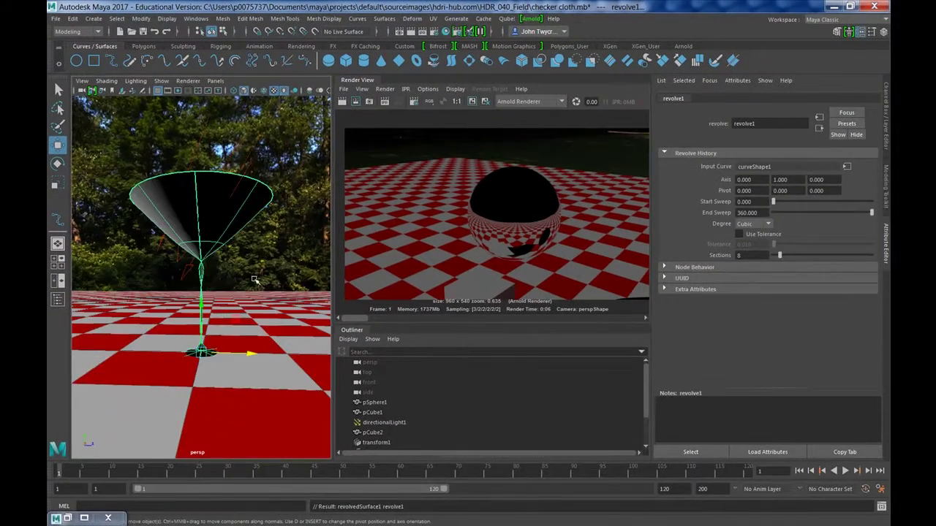
left_click_drag(255, 280, 341, 314, "alt")
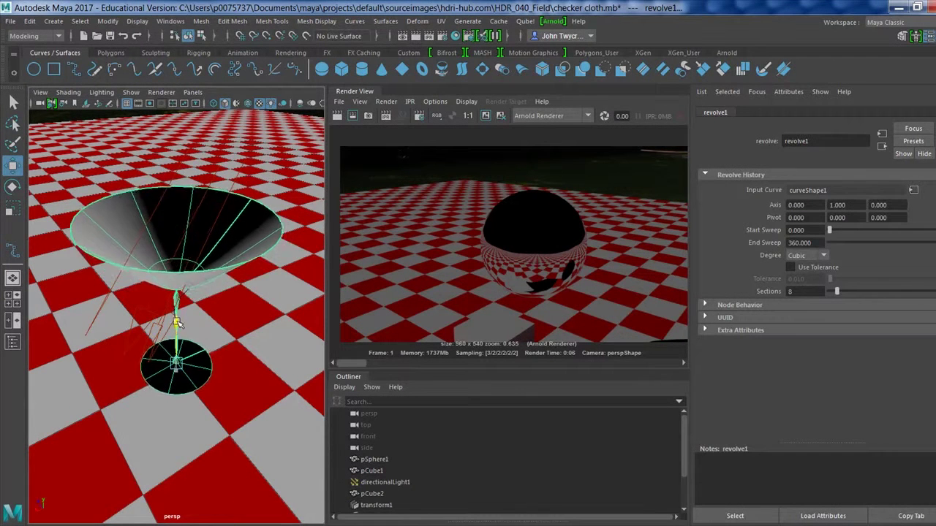
Bring up Assign New Material for the revolved glass surface.
mouse_move(177, 333)
left_mouse_down("alt")
mouse_move(187, 328)
mouse_move(178, 322)
left_mouse_up("alt")
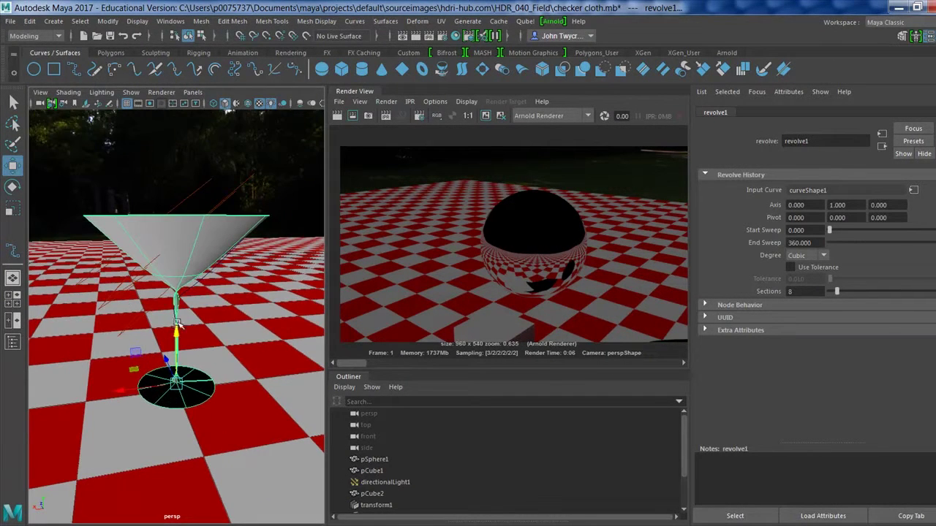
right_click(163, 240)
right_click_drag(162, 243, 183, 509)
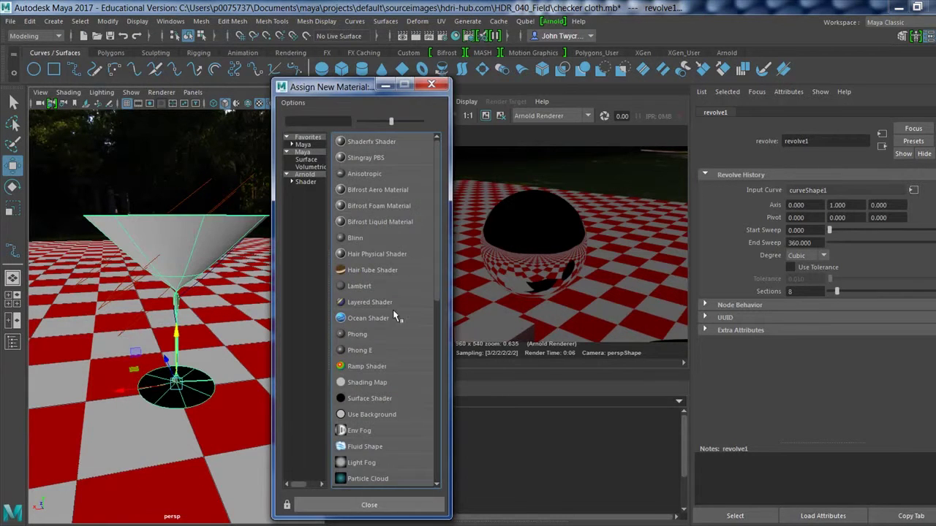
Give the glass a new aiStandard material with Diffuse weight 0.
left_click(305, 182)
left_click(361, 221)
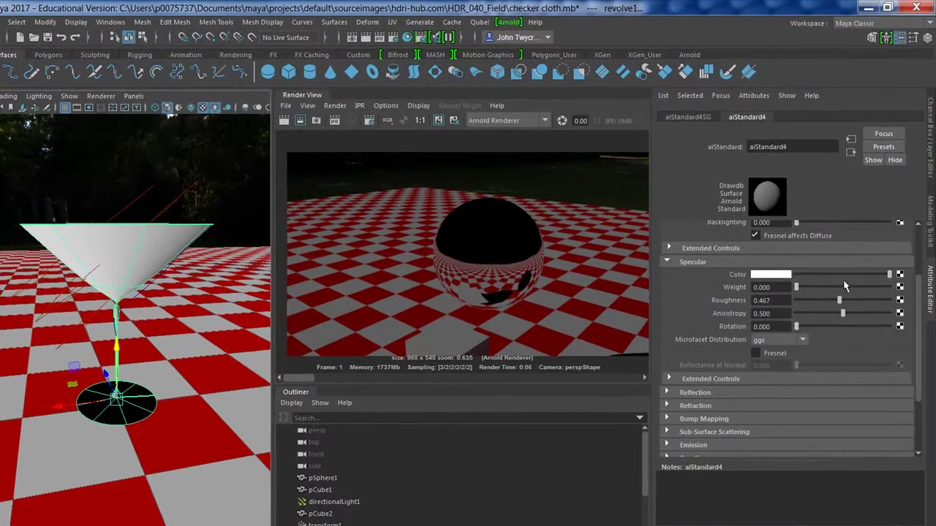
left_click(667, 393)
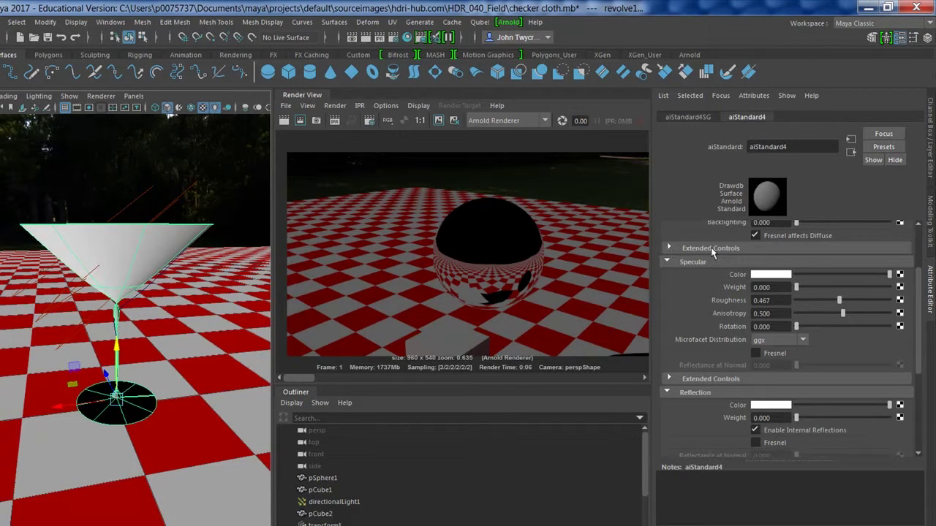
scroll(916, 251, "up", 3)
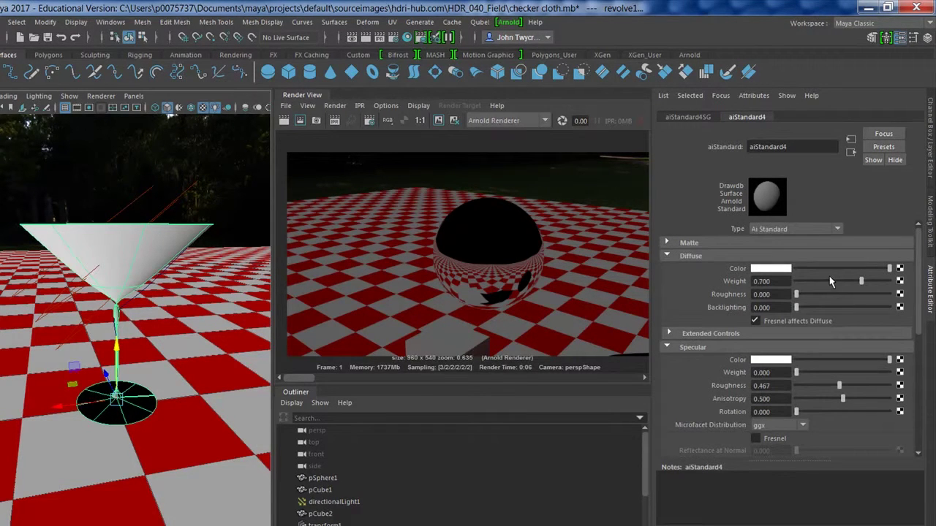
left_click_drag(828, 284, 773, 289)
left_click_drag(920, 308, 913, 376)
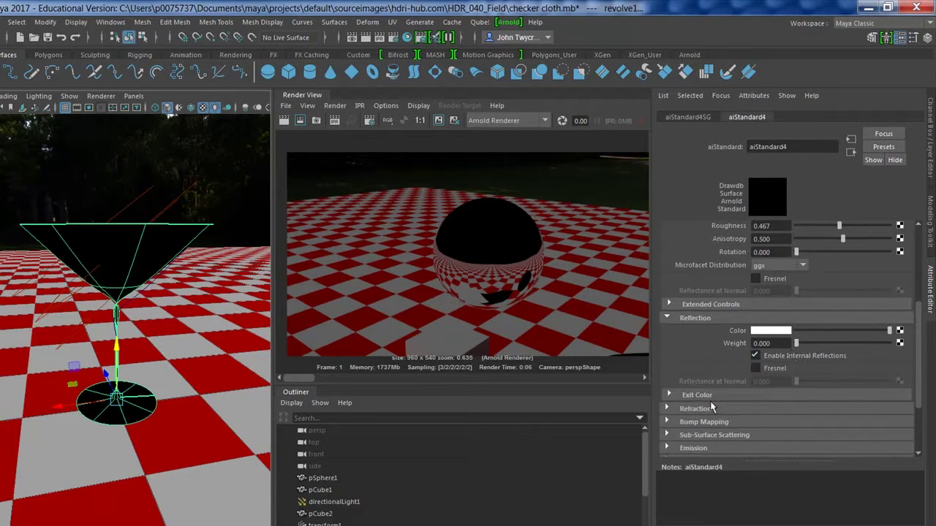
Set Refraction weight to 1.000 and IOR to 1.540, then start an Arnold render.
left_click(666, 409)
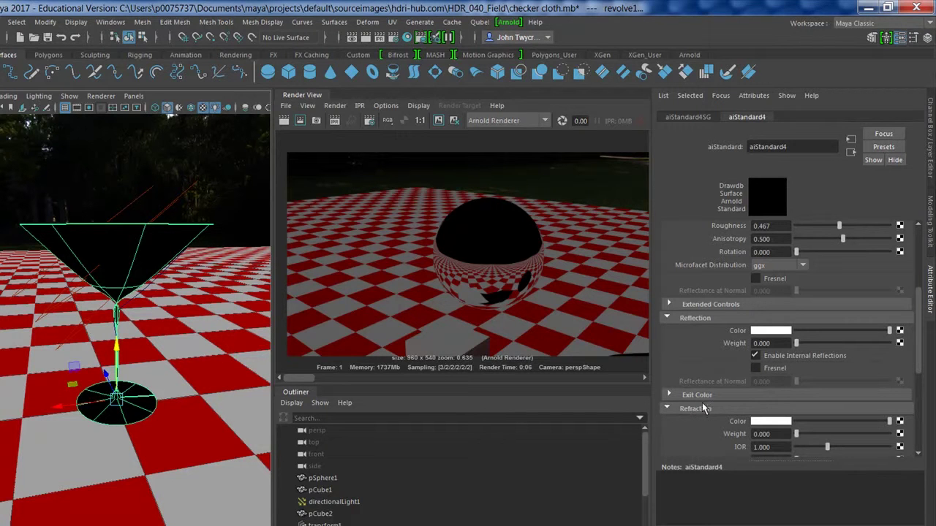
left_click(667, 318)
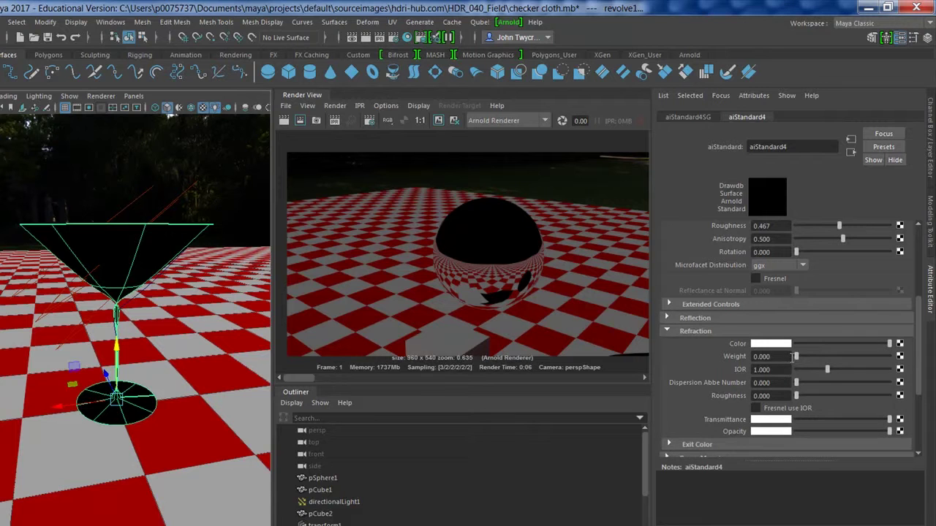
left_click_drag(799, 358, 897, 364)
left_click_drag(785, 370, 735, 370)
key("Return")
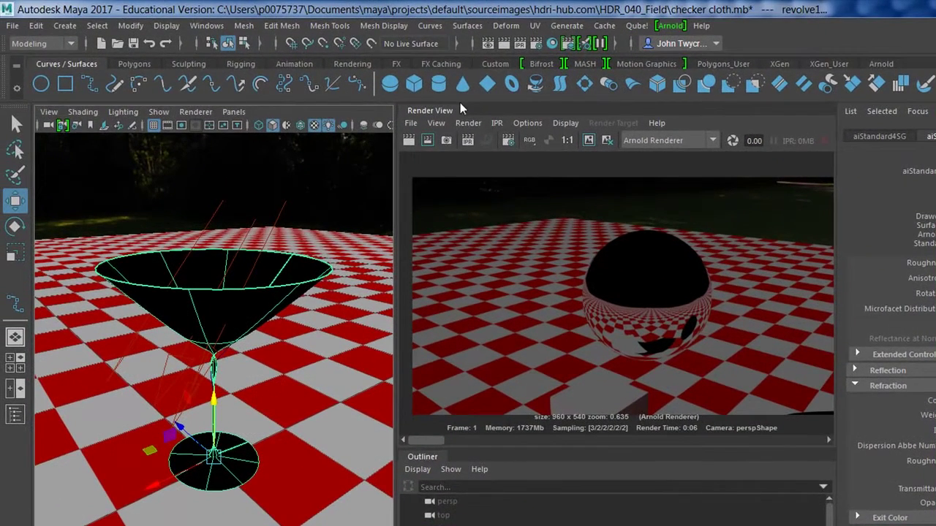
left_click(410, 141)
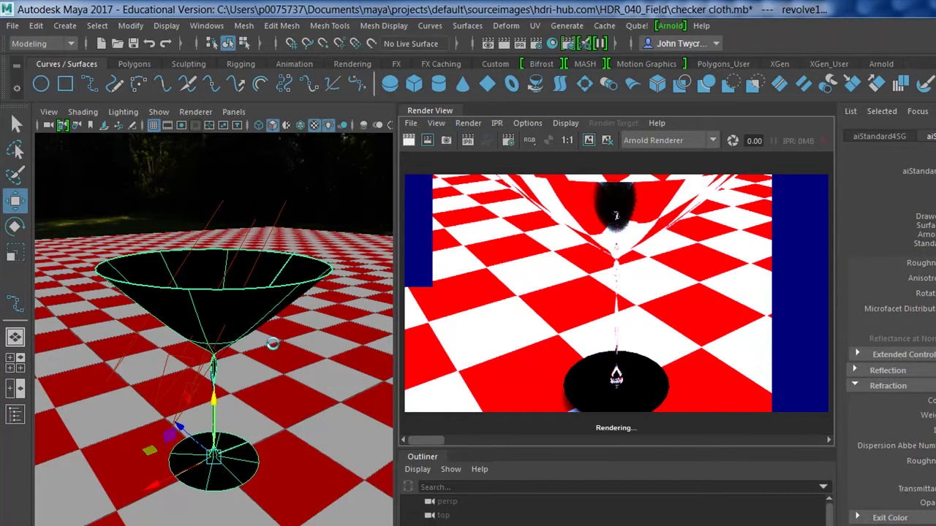
Lower the persp camera so the floor flattens out and re-render the glass.
scroll(305, 356, "down", 4)
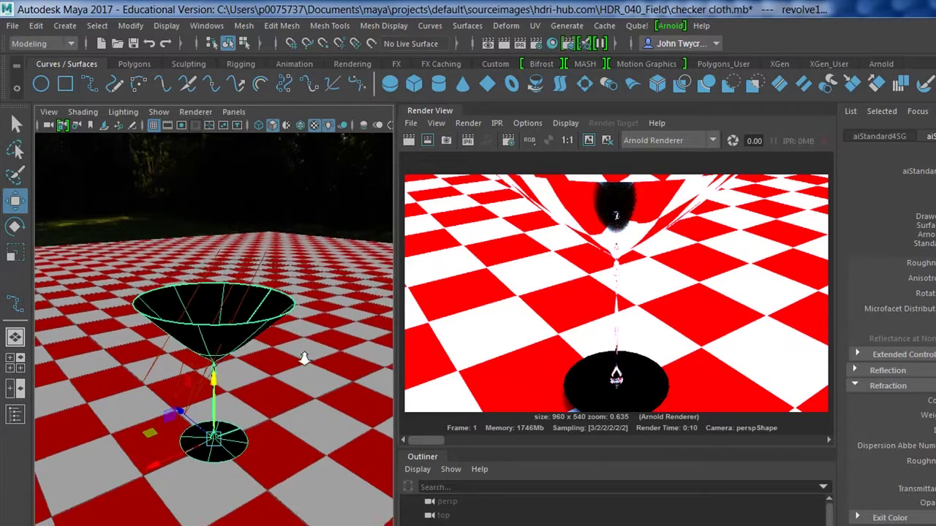
left_click_drag(304, 358, 423, 329, "alt")
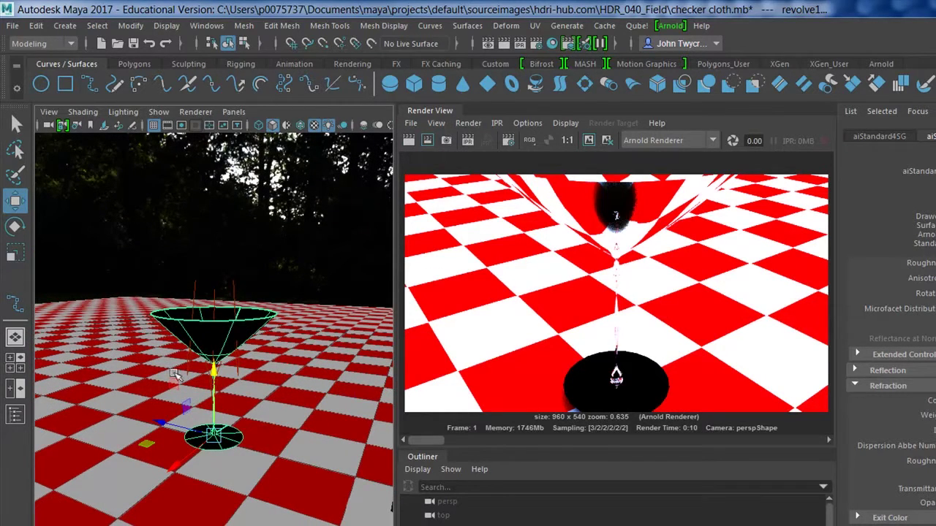
scroll(234, 393, "down", 2)
left_click_drag(234, 392, 261, 372, "alt")
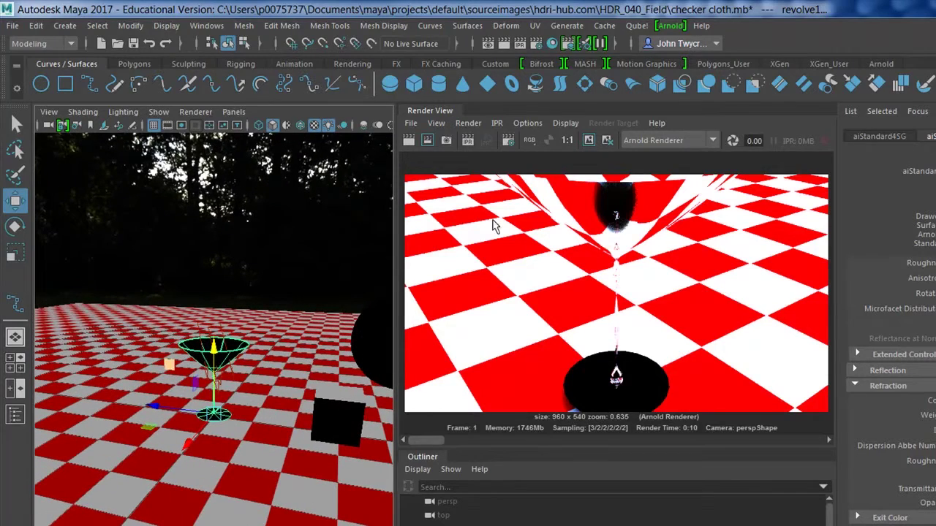
left_click_drag(324, 272, 116, 259, "alt")
left_click(409, 141)
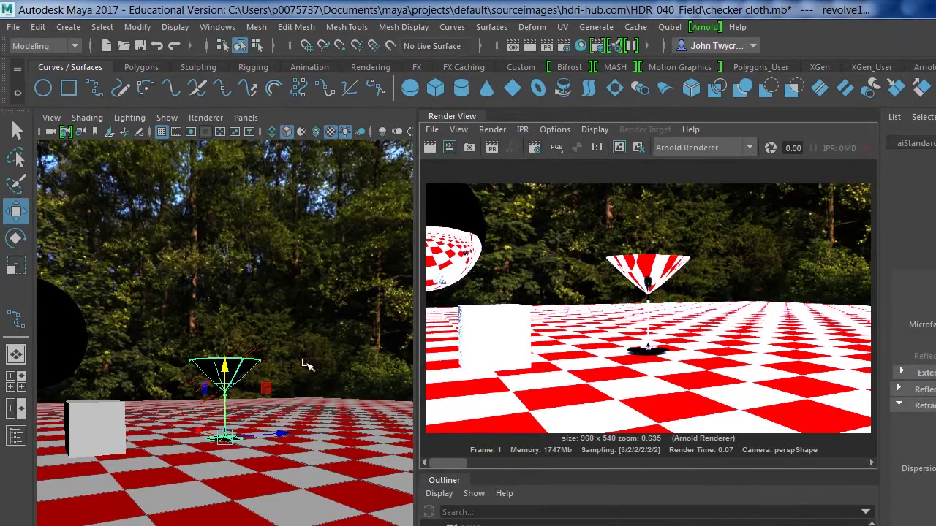
Widen the camera angle to show the forest backdrop and cube, re-render, then pull back.
left_click_drag(301, 417, 409, 296, "alt")
scroll(228, 428, "up", 5)
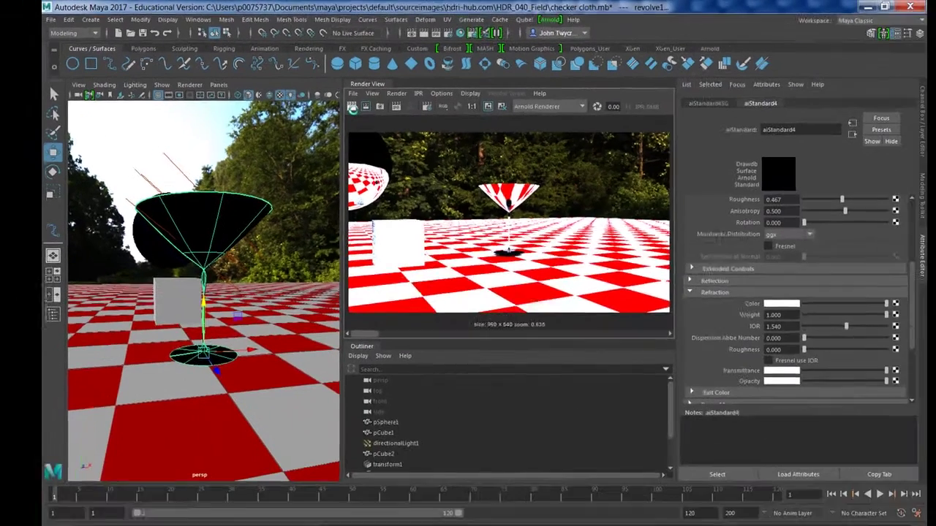
left_click(430, 147)
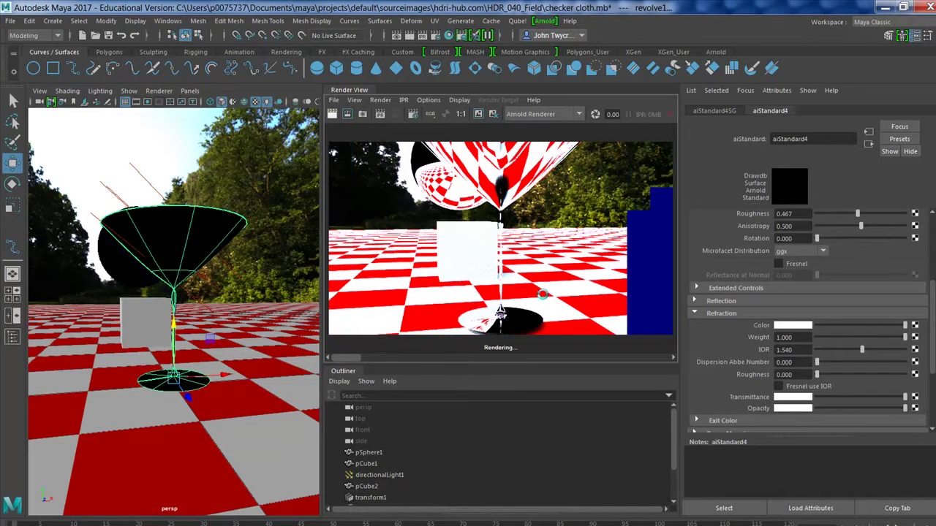
scroll(541, 296, "down", 1)
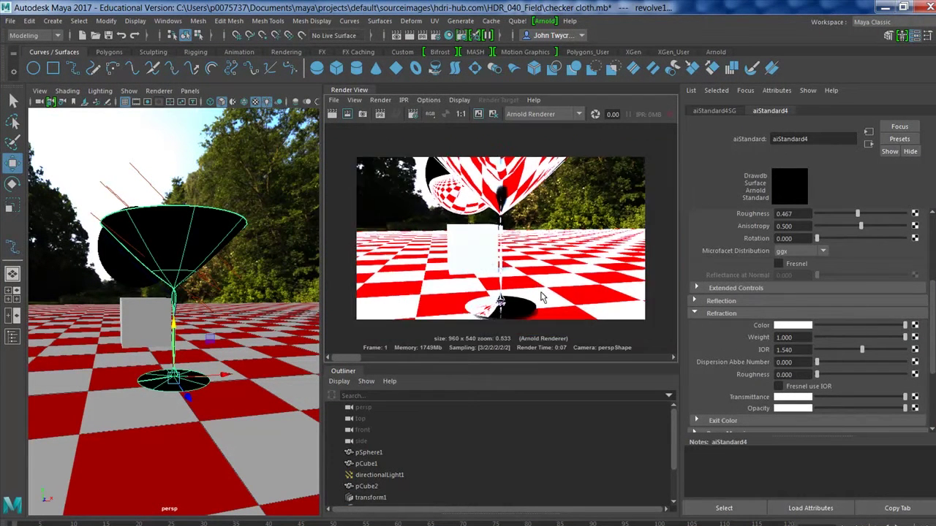
left_click_drag(249, 320, 218, 336, "alt")
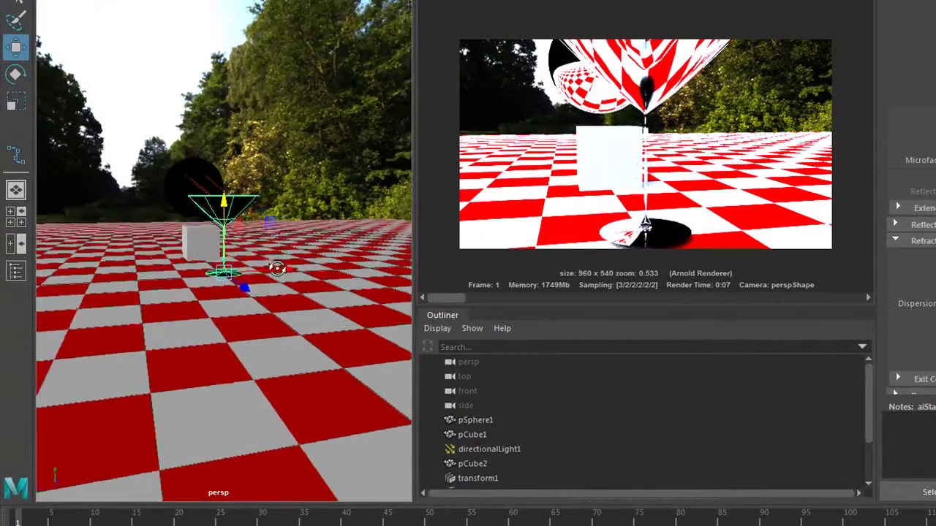
Select the aiSkyDome transform1 and delete it.
left_click_drag(277, 268, 309, 283, "alt")
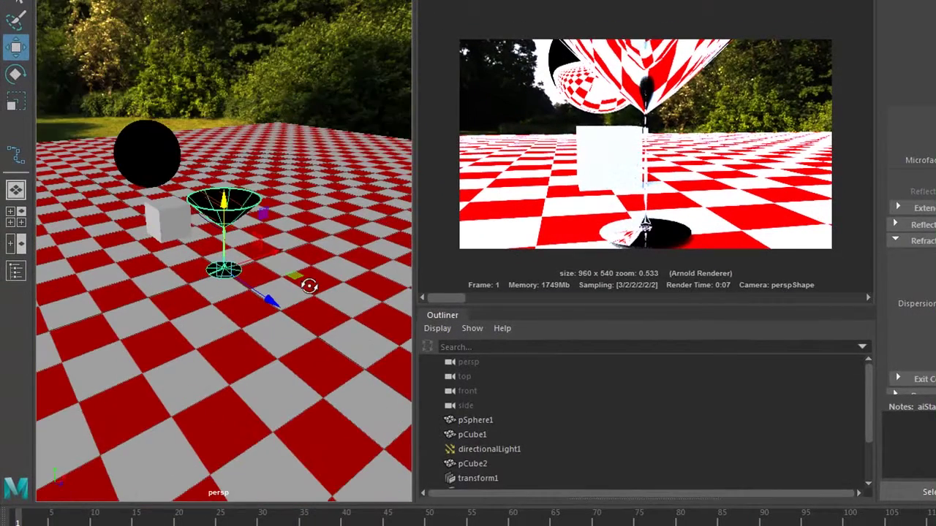
left_click(248, 68)
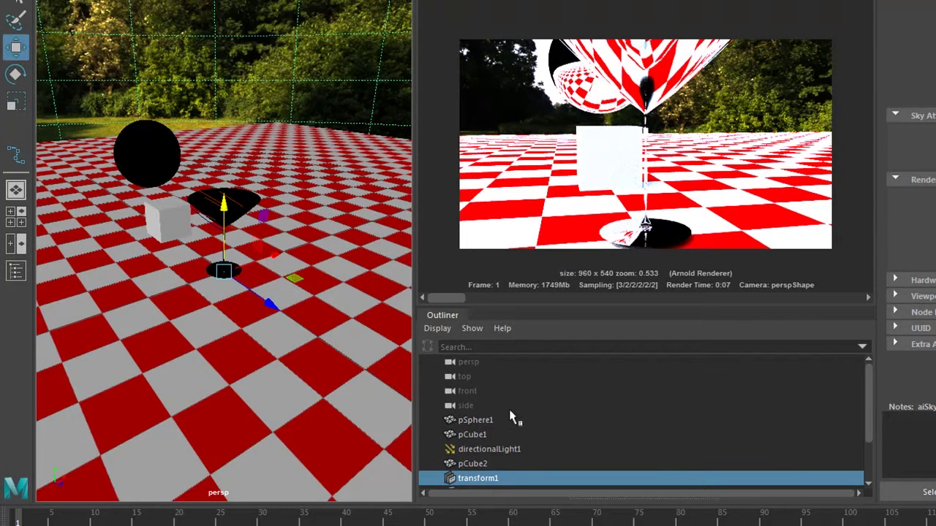
right_click(495, 483)
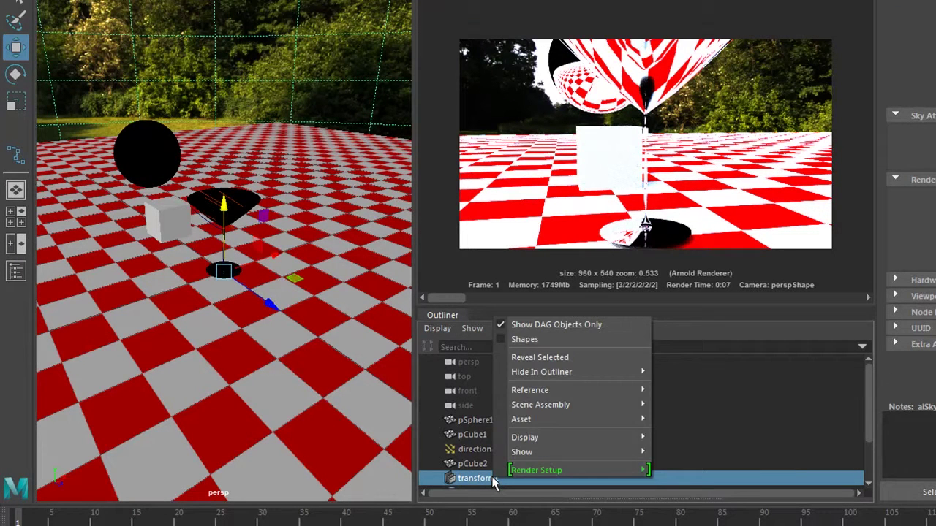
left_click(489, 481)
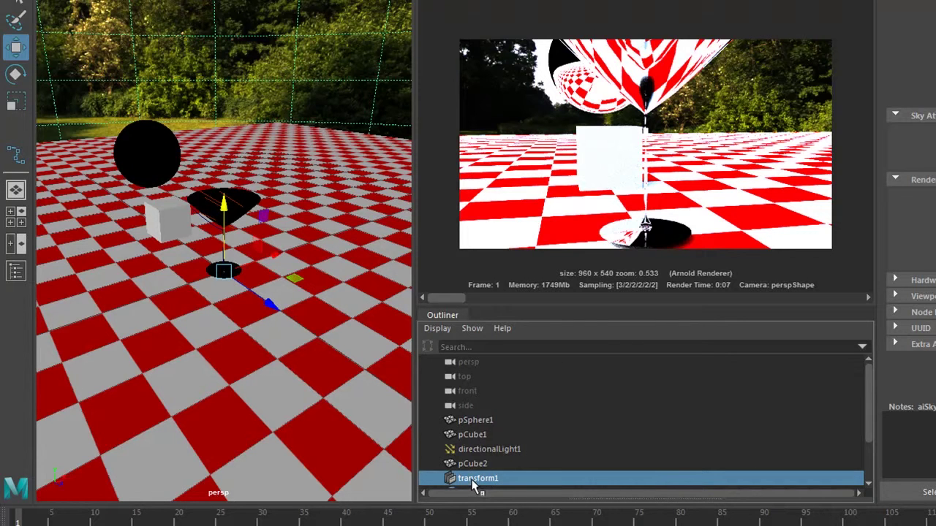
right_click(477, 486)
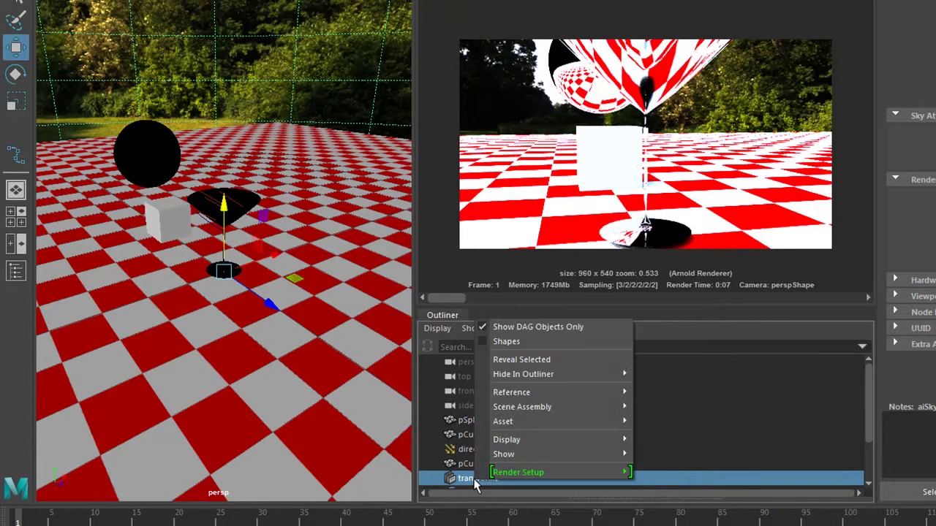
left_click(475, 486)
key("Delete")
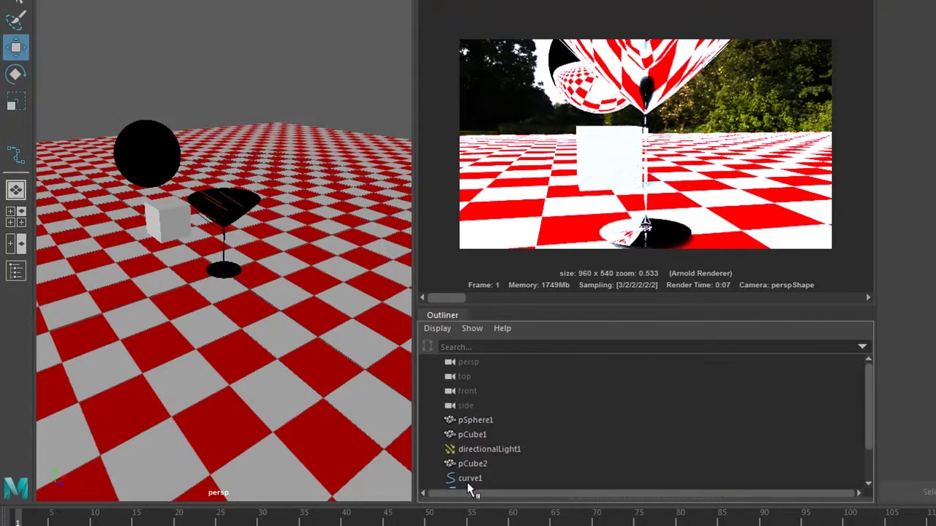
Orbit and move closer to inspect the glass, cube and mirror sphere without the sky.
left_click_drag(297, 224, 239, 226, "alt")
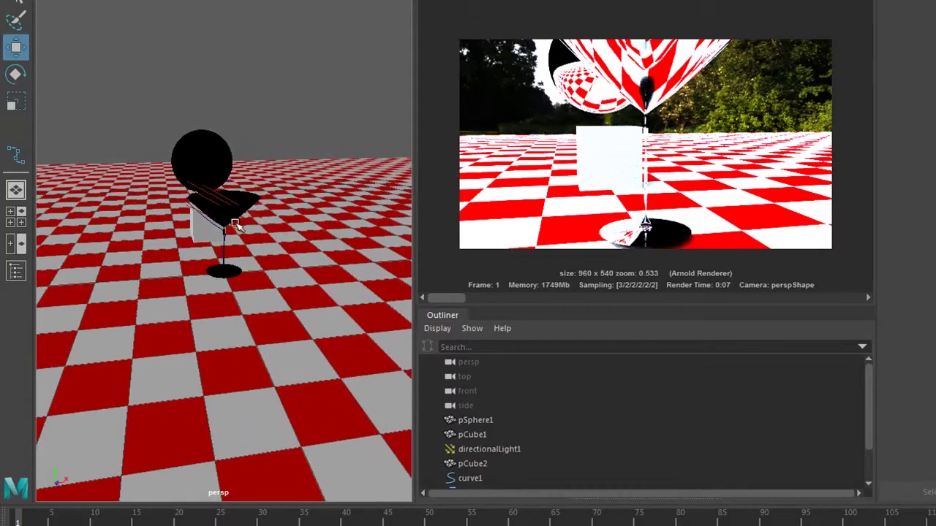
right_click_drag(255, 214, 329, 279, "alt")
left_click_drag(328, 279, 253, 293, "alt")
left_click_drag(253, 433, 277, 430, "alt")
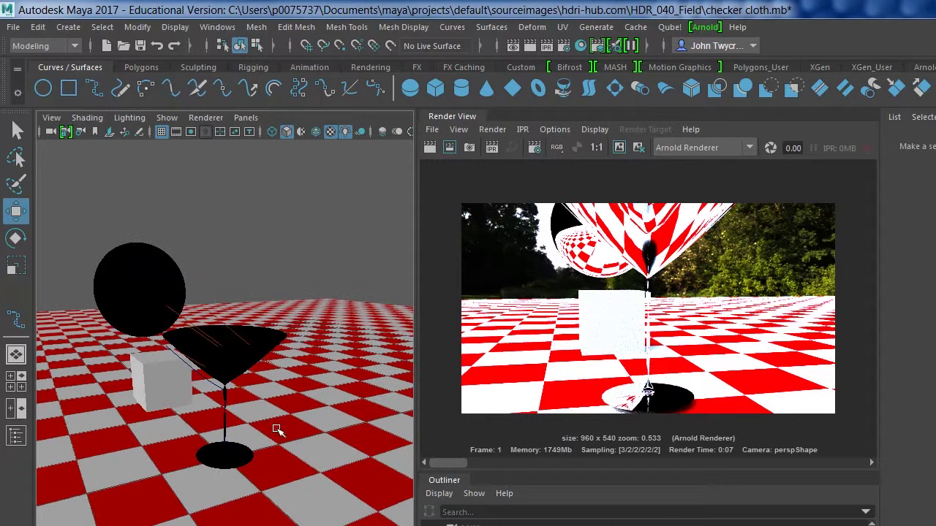
Render the current frame without the sky dome and shift the image slightly in the Render View.
left_click(431, 147)
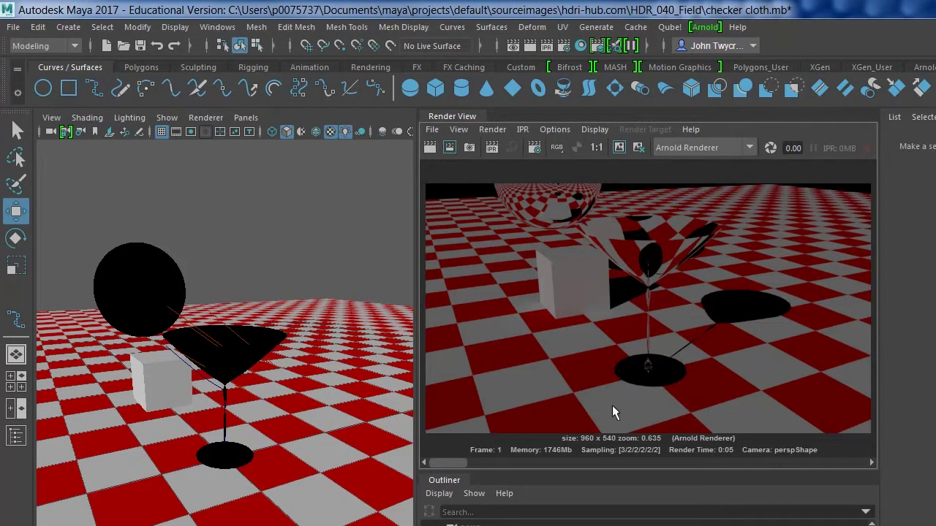
mouse_move(658, 387)
middle_mouse_down("alt")
mouse_move(677, 381)
mouse_move(668, 389)
middle_mouse_up("alt")
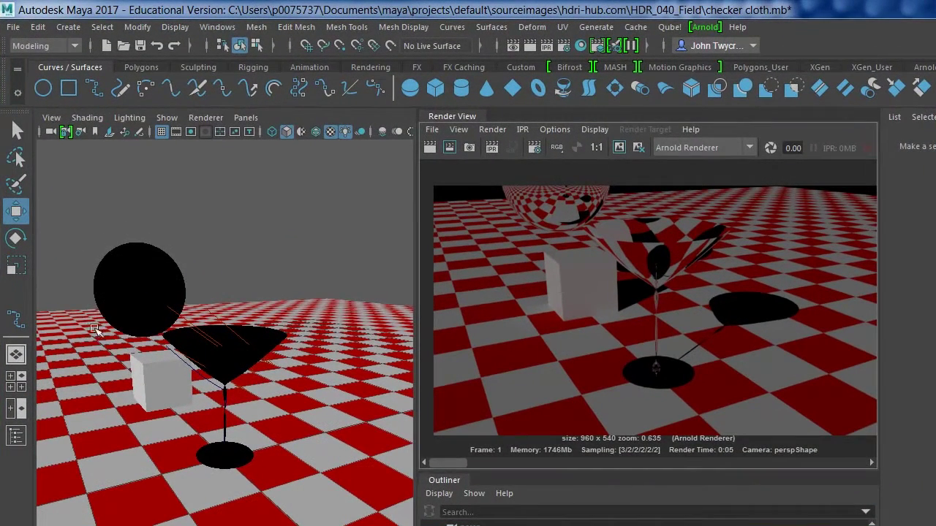
Frame the black sphere and save the checker cloth scene.
left_click(116, 305)
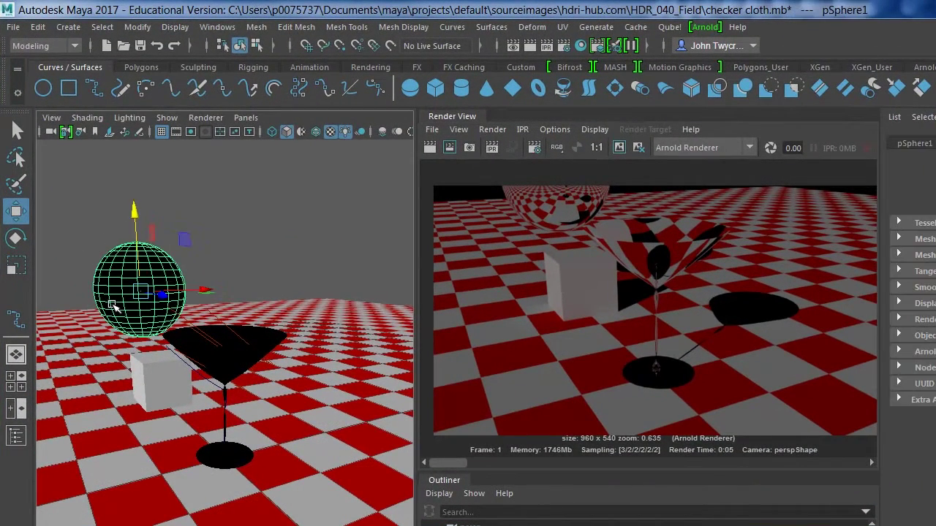
key("f")
left_click_drag(227, 424, 310, 426, "alt")
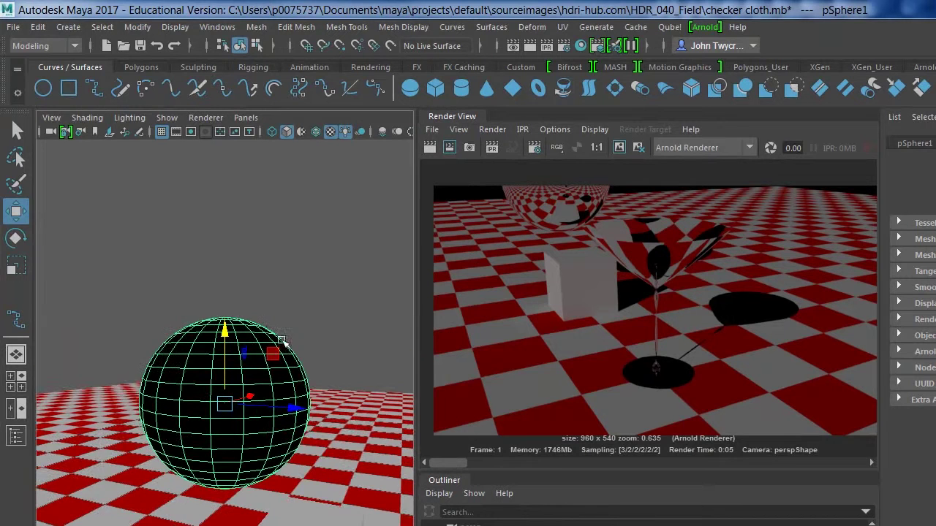
left_click(14, 29)
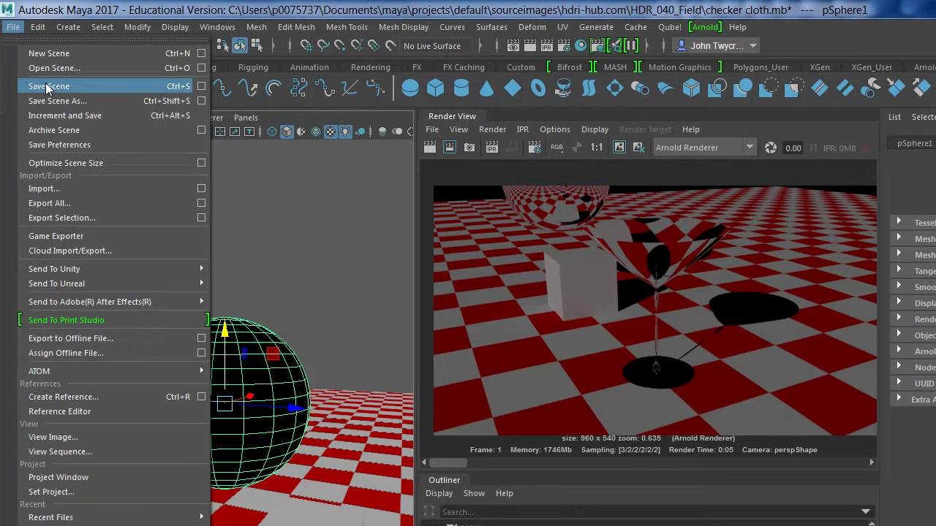
left_click(46, 83)
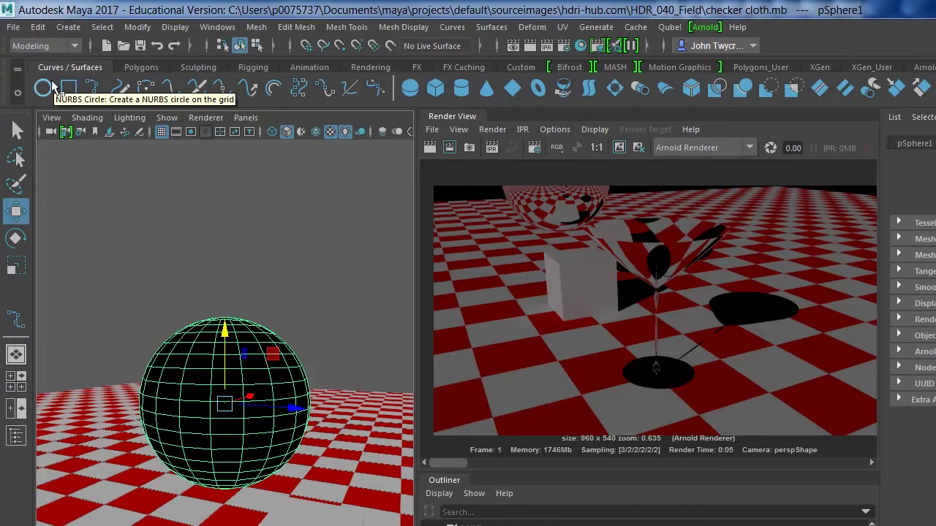
Open fruit_v2.mb from the scenes/3drender.com folder.
left_click(13, 27)
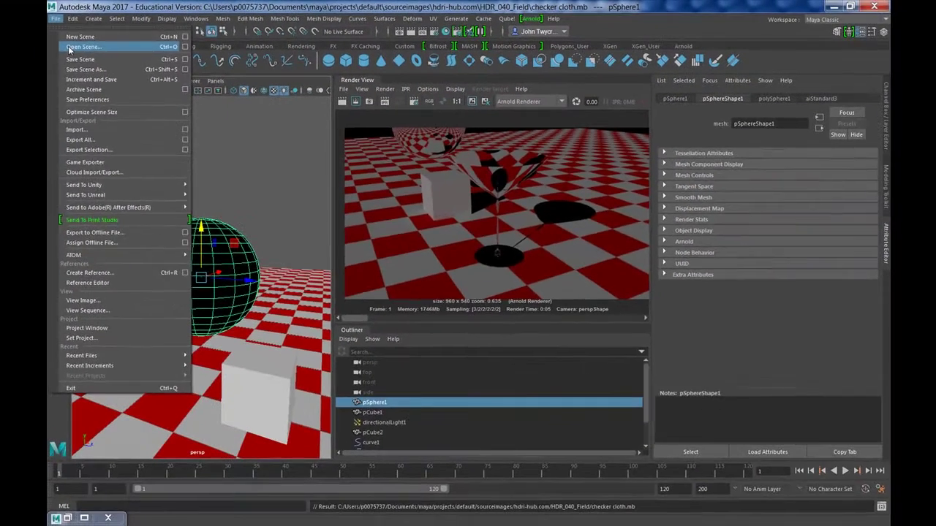
left_click(70, 48)
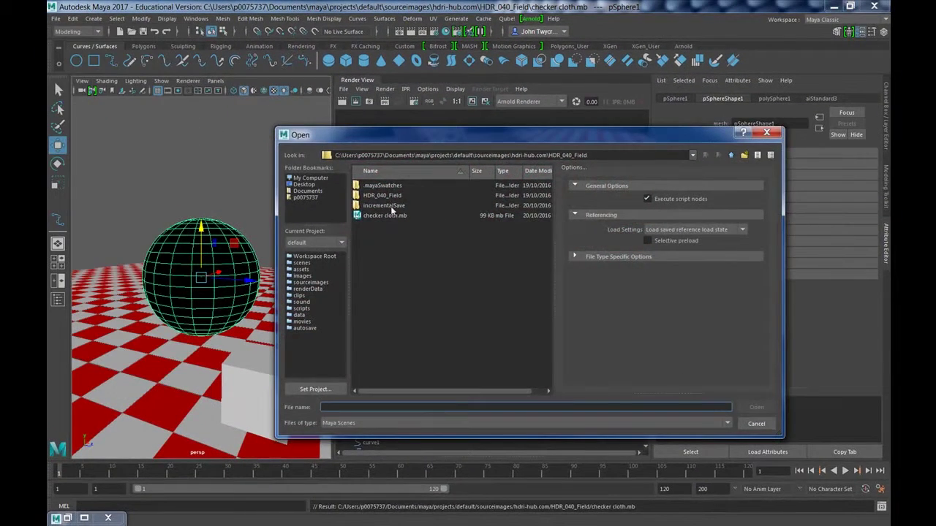
left_click(301, 263)
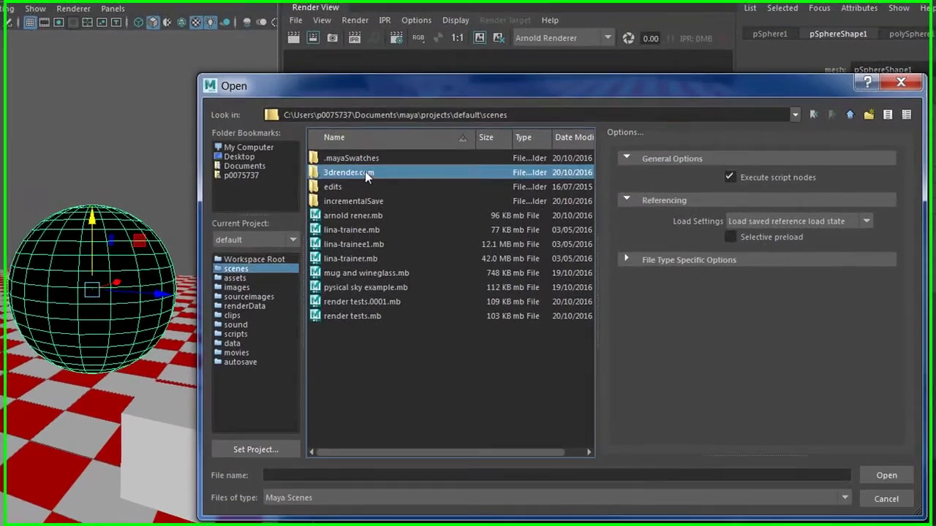
double_click(386, 196)
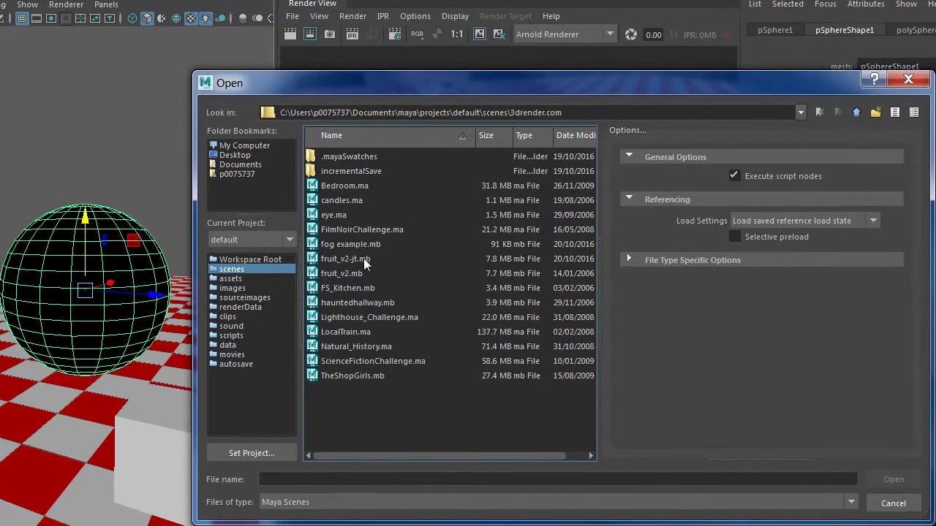
double_click(350, 275)
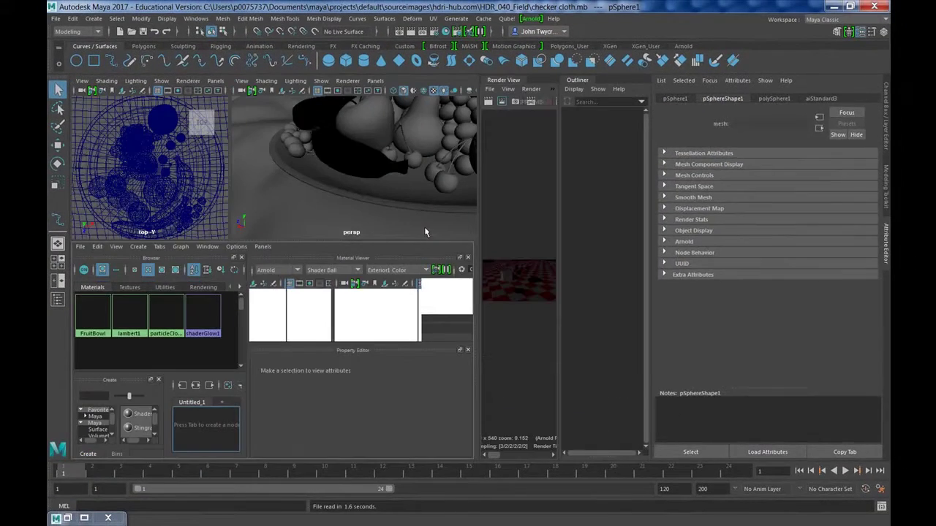
Frame the fruit bowl plate, float the Render View window, and re-render the new scene.
left_click(362, 198)
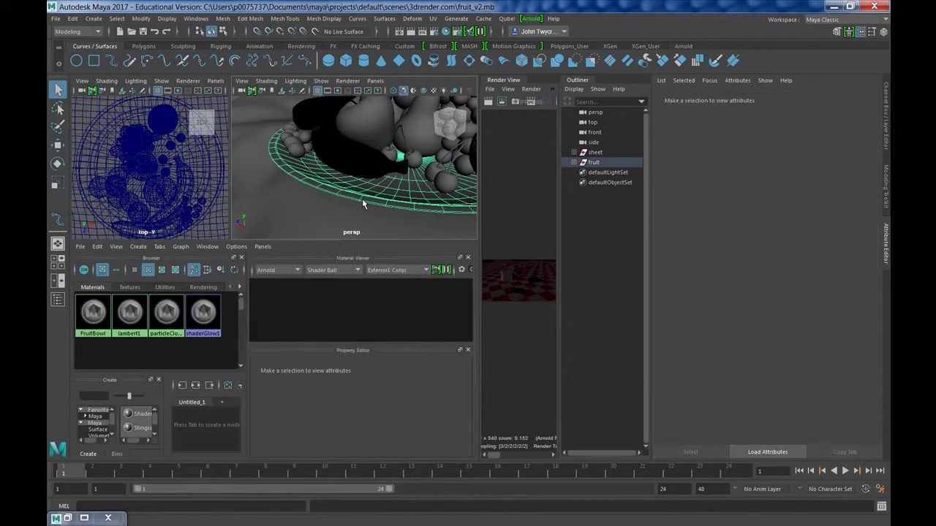
key("f")
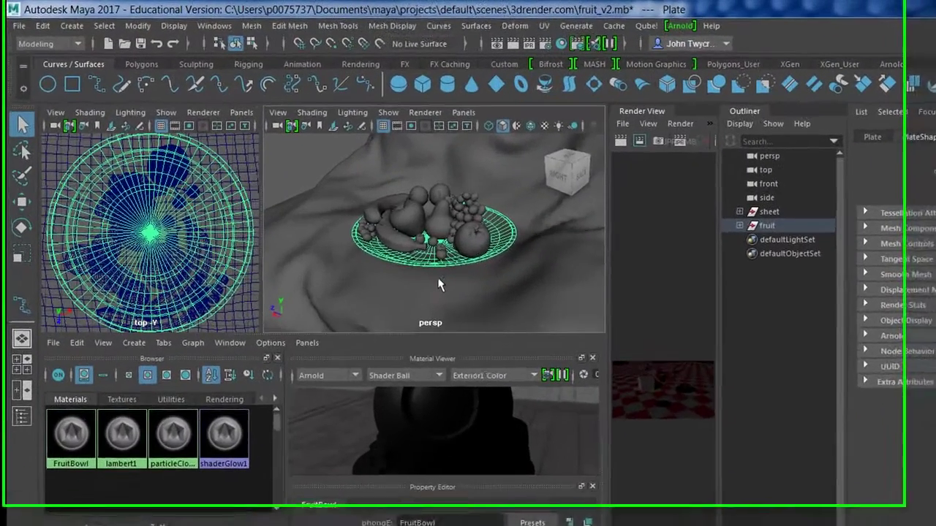
left_click_drag(375, 210, 379, 205, "alt")
left_click_drag(482, 300, 489, 302, "alt")
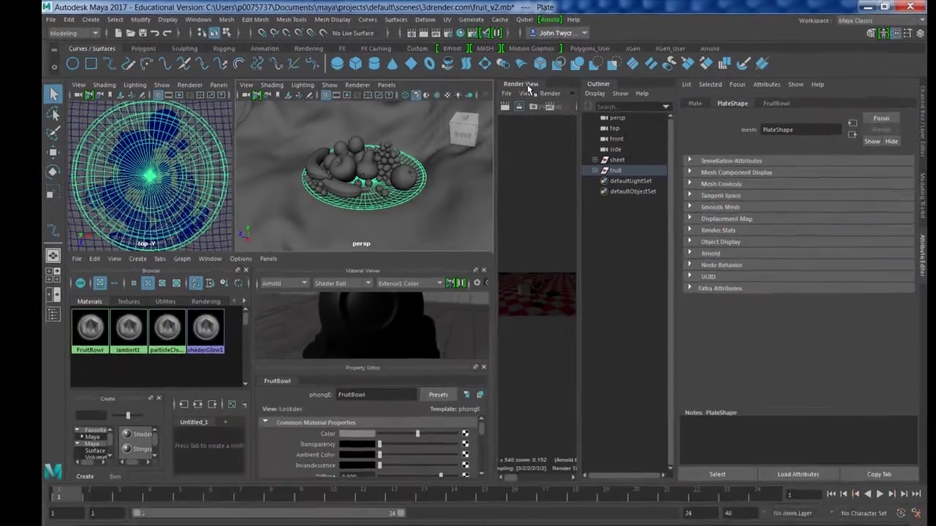
left_click_drag(664, 115, 719, 168)
left_click_drag(542, 115, 534, 111)
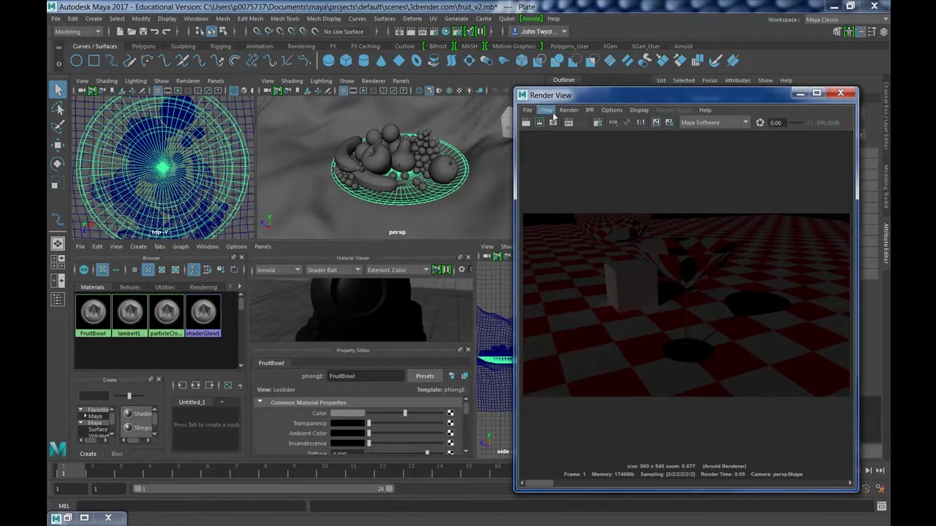
left_click(526, 123)
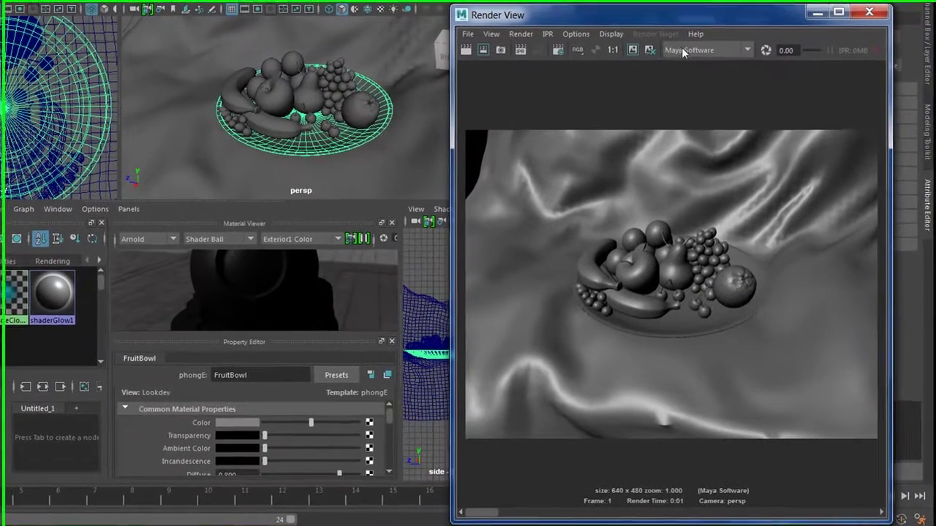
Switch the renderer to Arnold Renderer and render the current camera view.
left_click(693, 106)
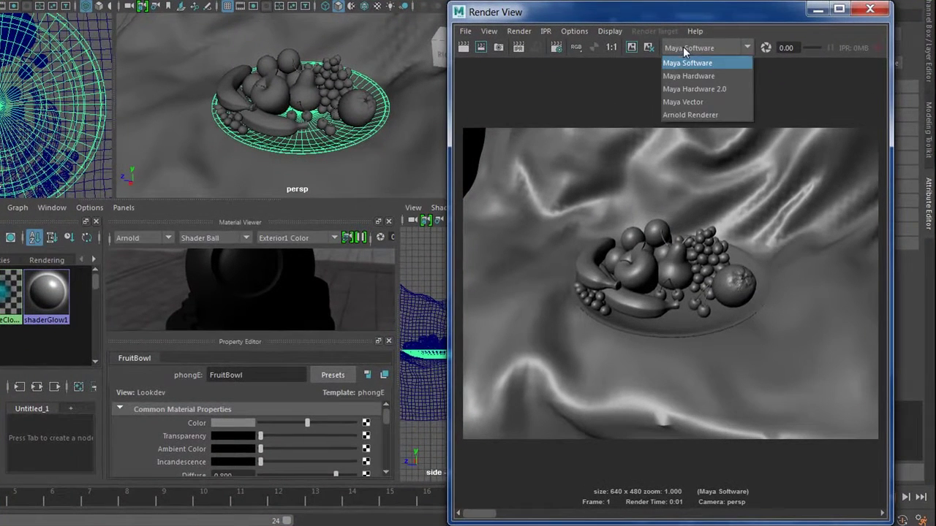
left_click(697, 160)
left_click(462, 47)
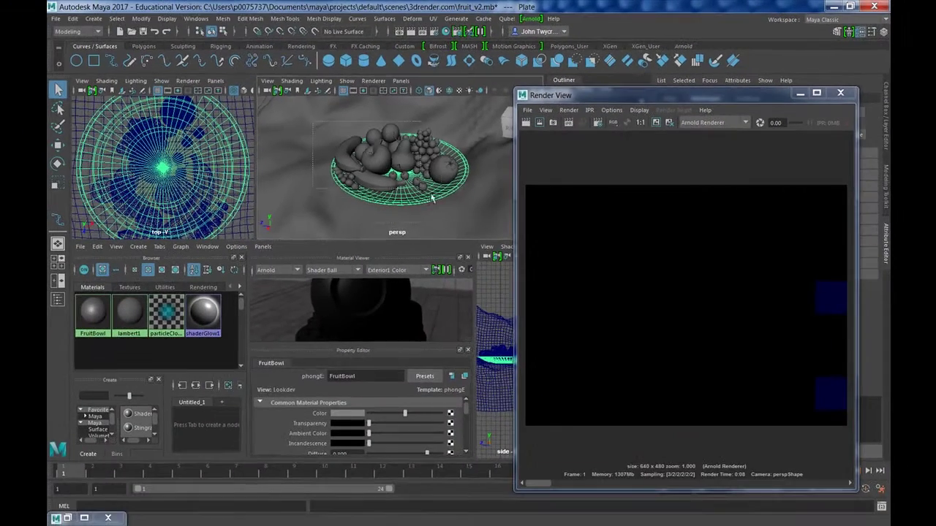
Assign a new aiWireframe material to the selected fruit objects and re-render them.
left_click(364, 227)
right_click_drag(406, 199, 422, 465)
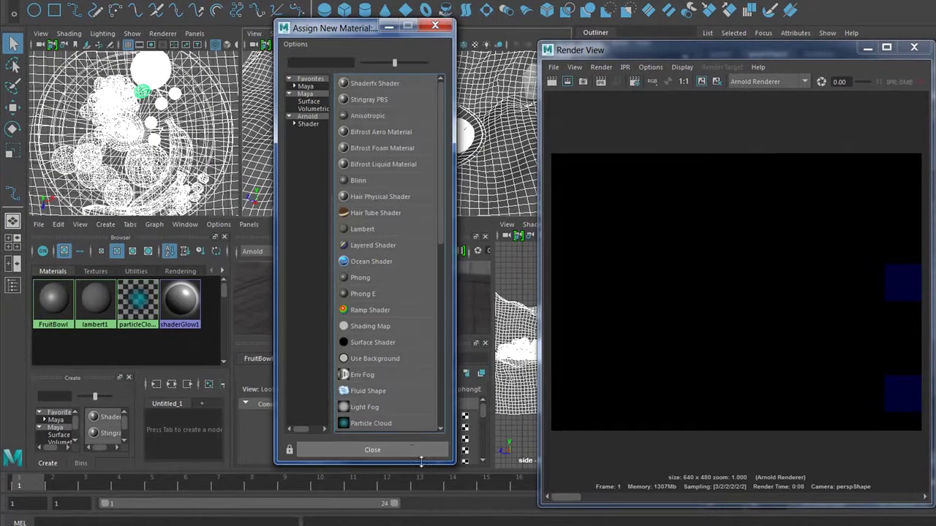
left_click(308, 124)
left_click(365, 199)
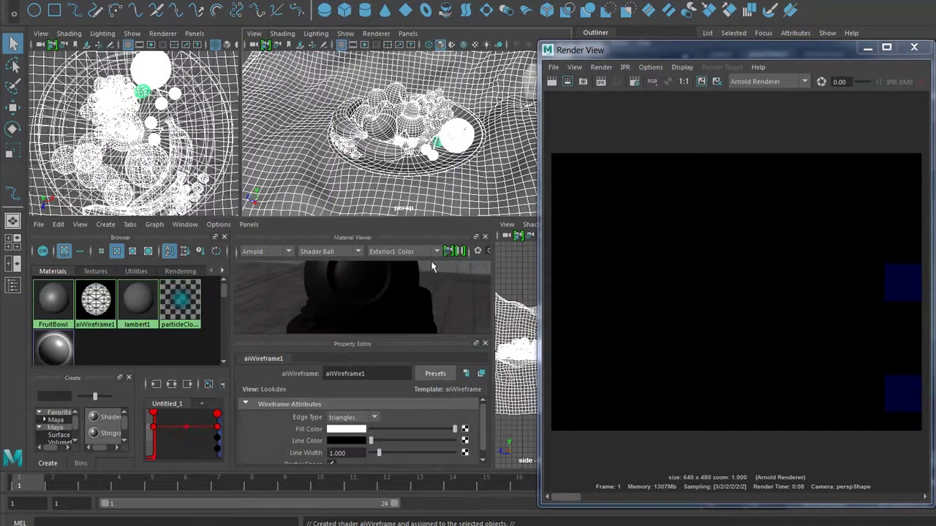
left_click(553, 82)
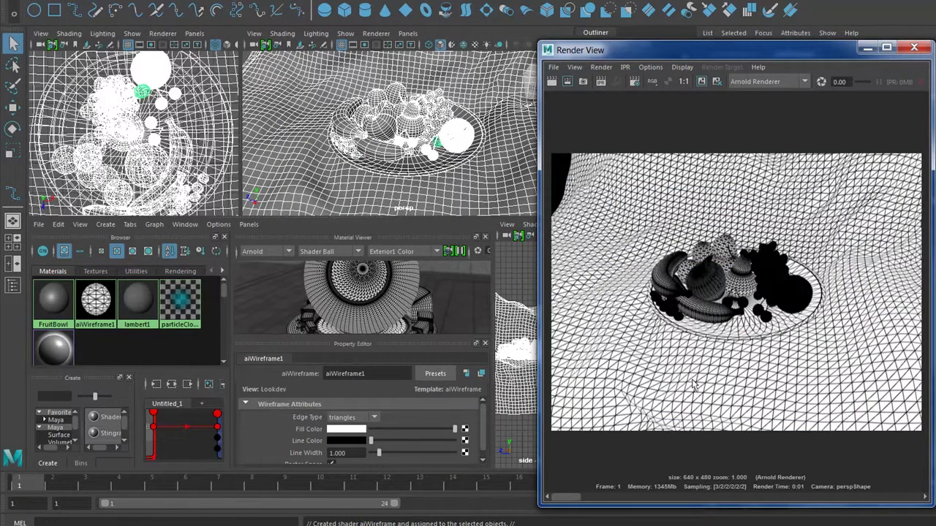
left_click_drag(310, 146, 396, 146, "alt")
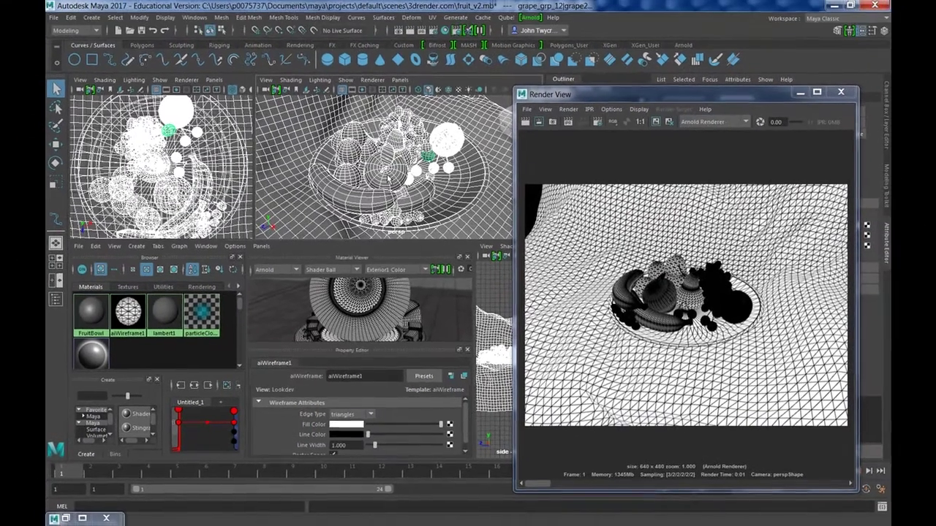
Select both bananas and assign them a new aiStandard material.
right_click(387, 179)
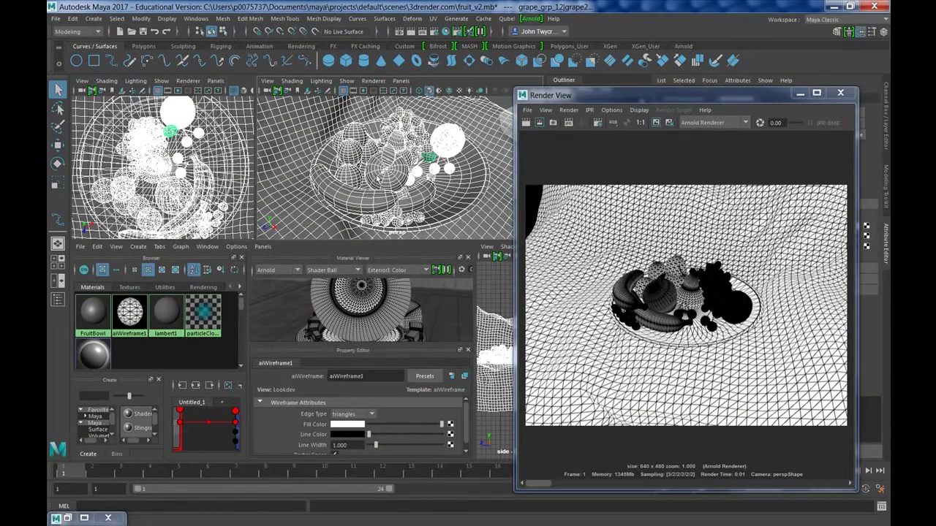
scroll(378, 179, "up", 6)
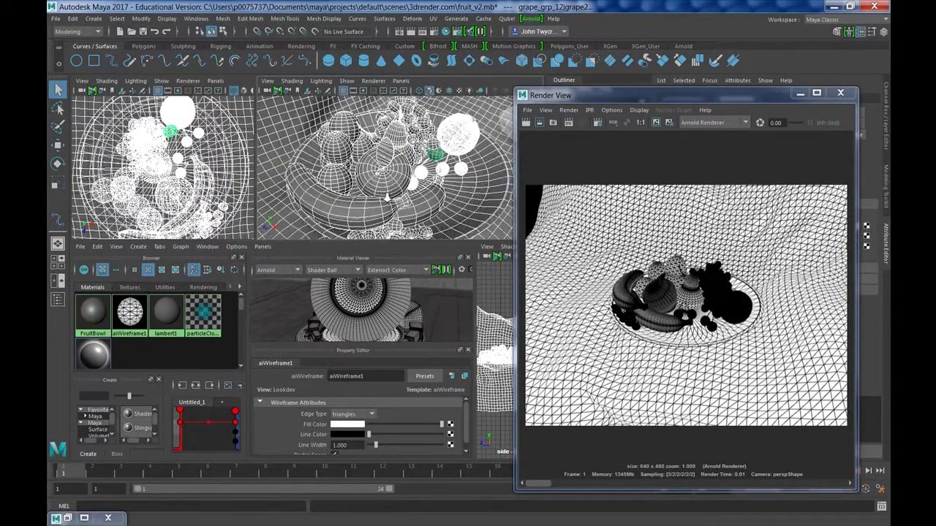
left_click(343, 196)
key("Caps_Lock")
left_click(412, 206)
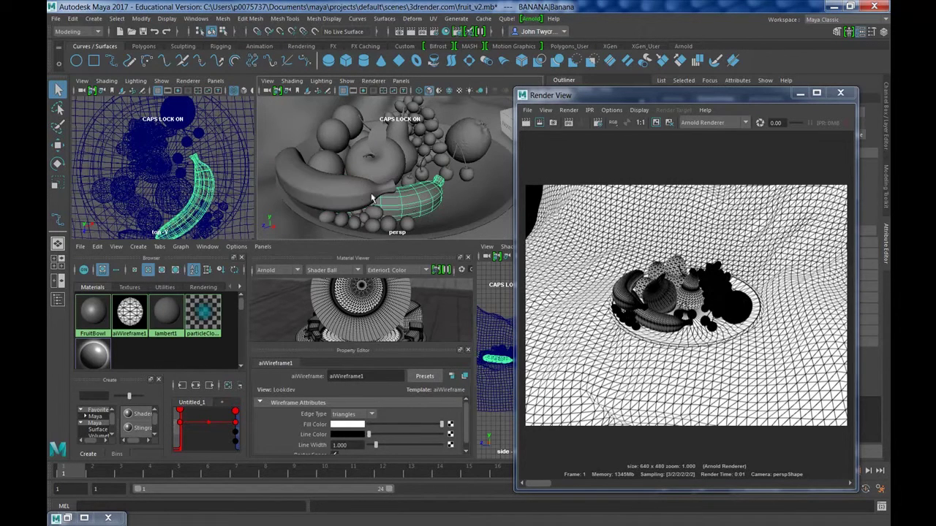
left_click(337, 195, "shift")
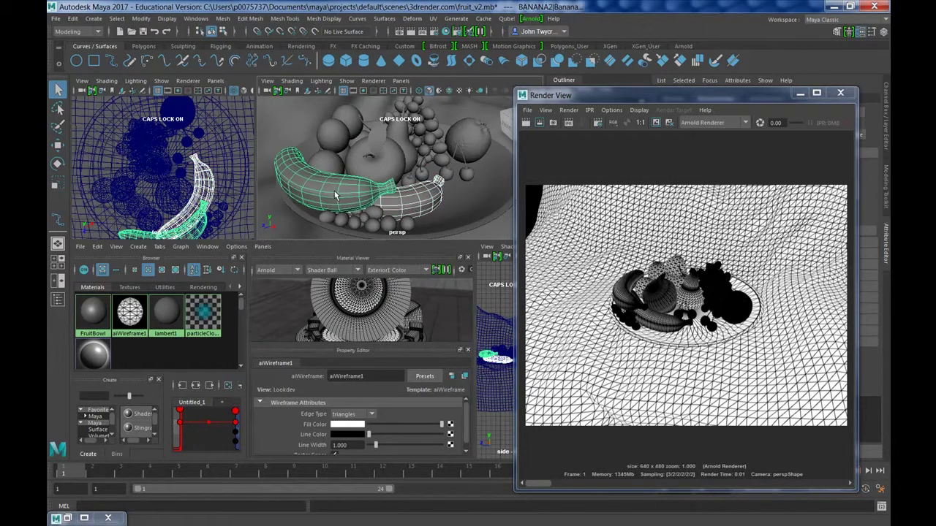
right_click(344, 193)
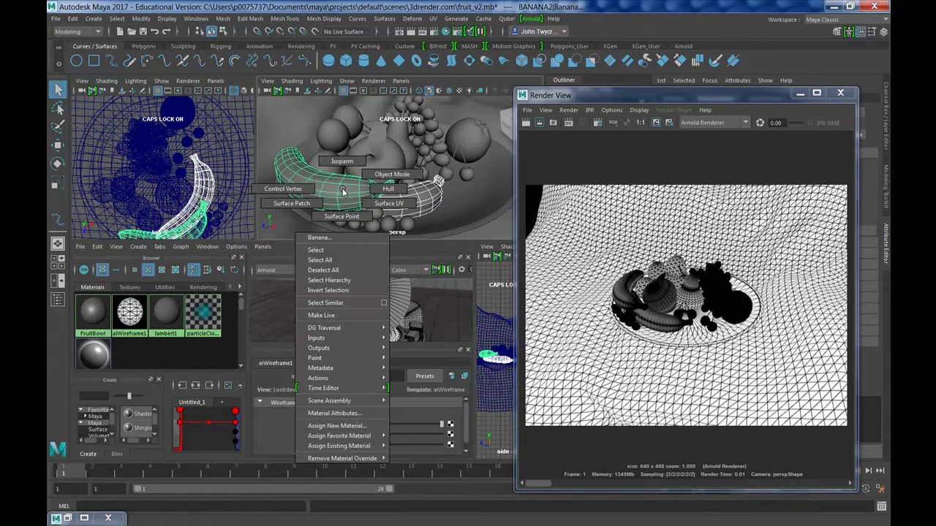
left_click(352, 427)
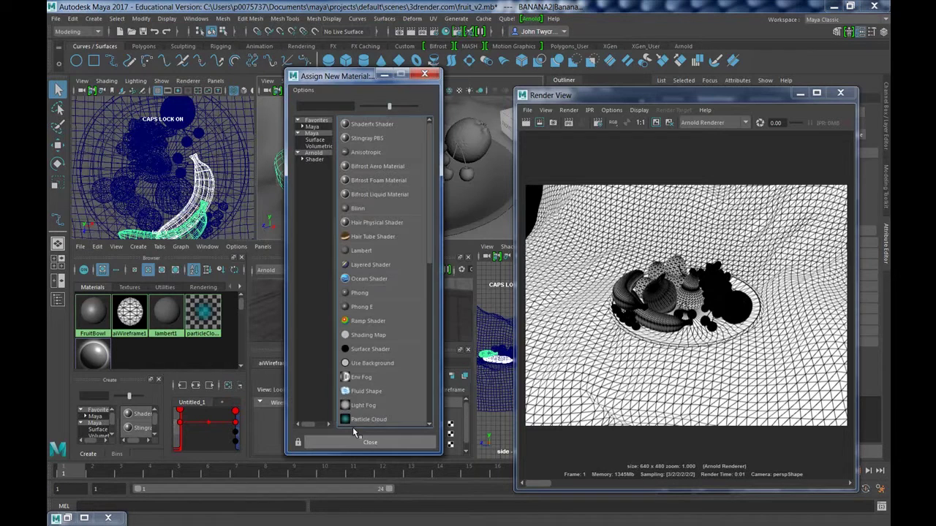
left_click(314, 154)
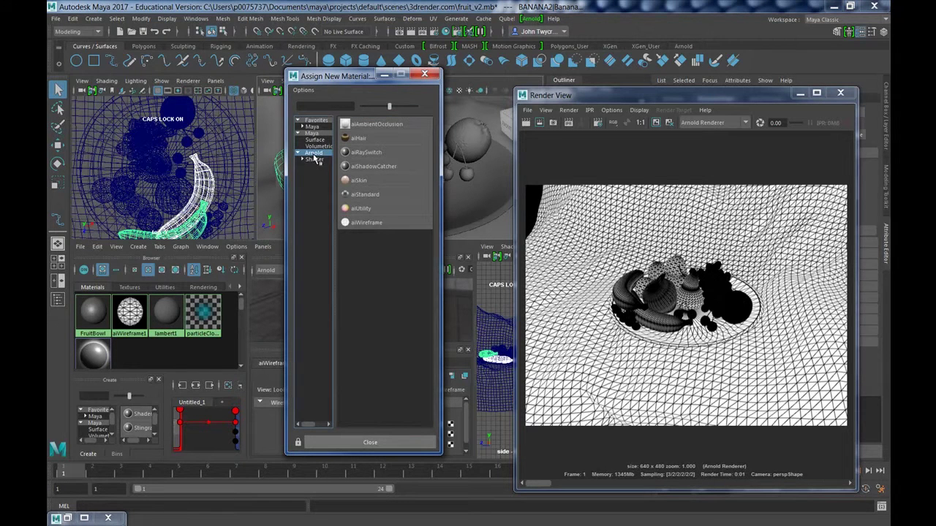
left_click(365, 196)
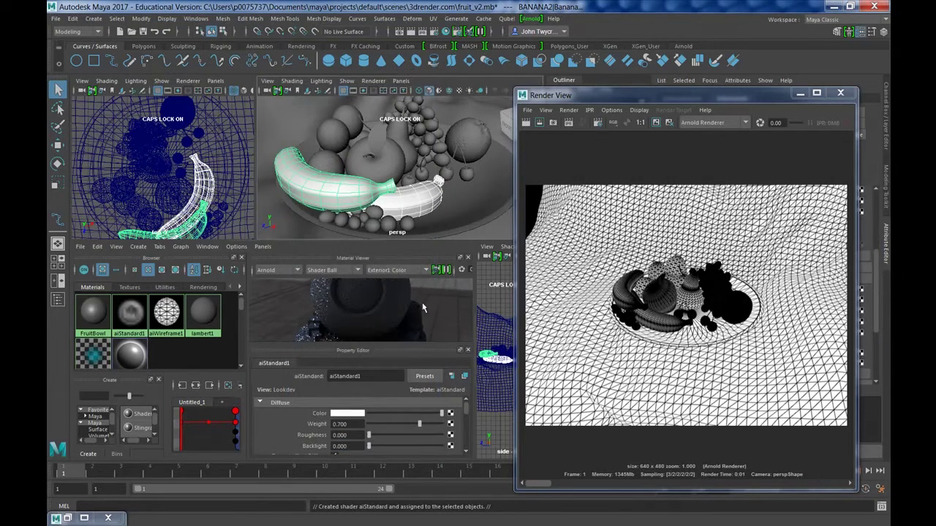
Set the bananas' refraction colour to yellow and re-render.
left_click_drag(536, 101, 122, 85)
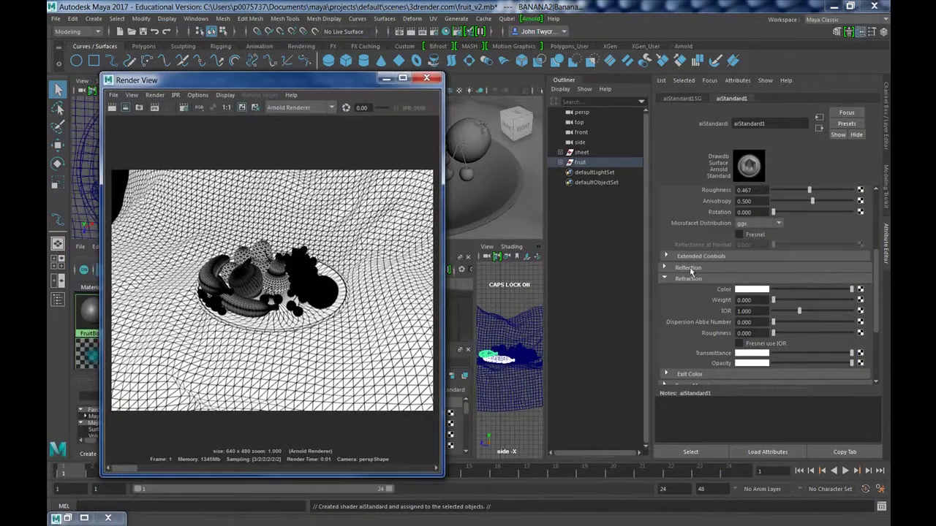
left_click(746, 291)
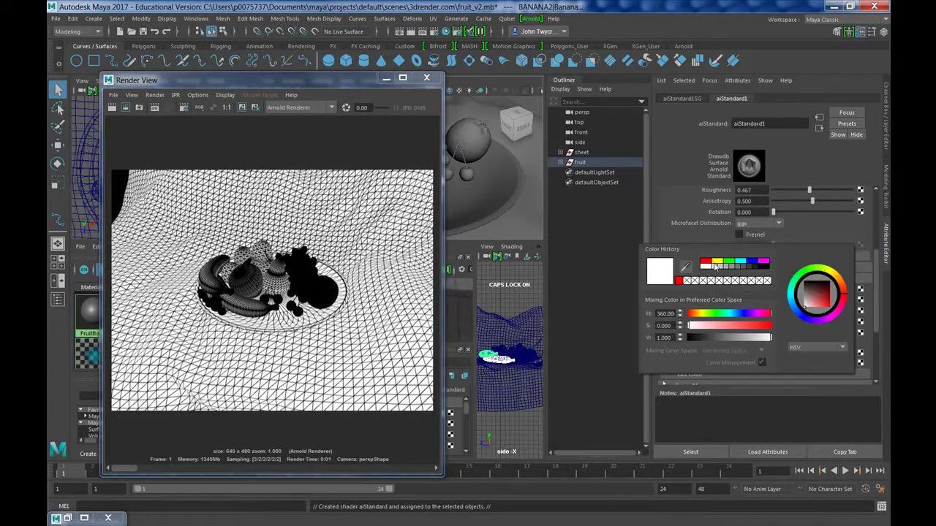
left_click(718, 262)
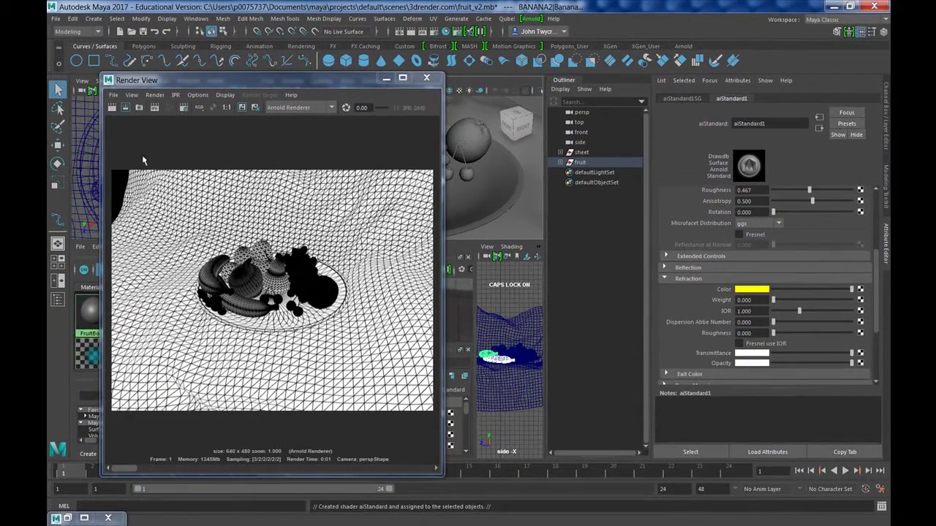
left_click(114, 108)
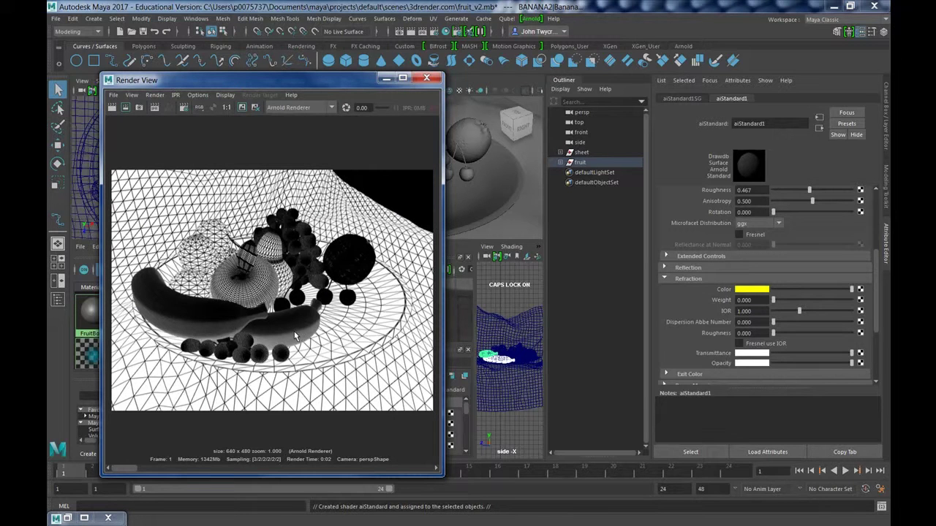
Set the bananas' diffuse colour to yellow and re-render to show them yellow.
left_click(669, 277)
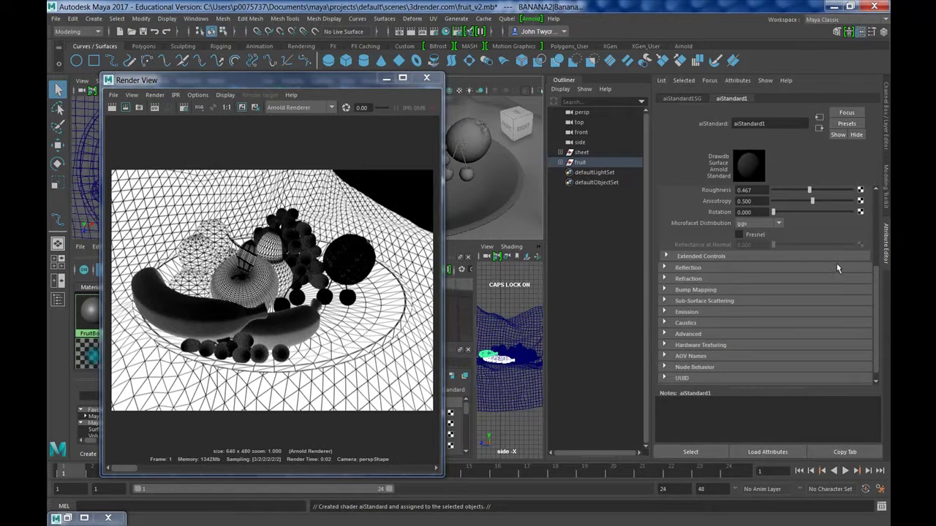
scroll(875, 244, "up", 4)
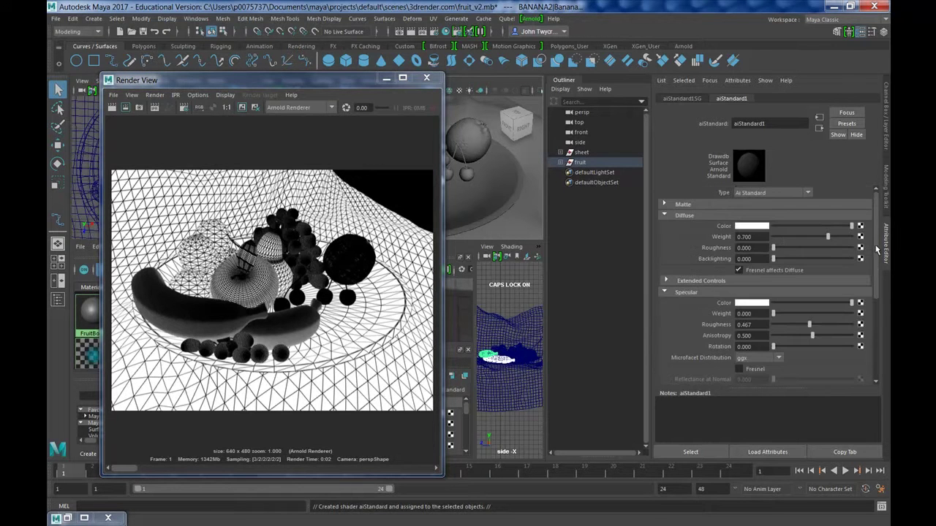
left_click(752, 227)
left_click(688, 220)
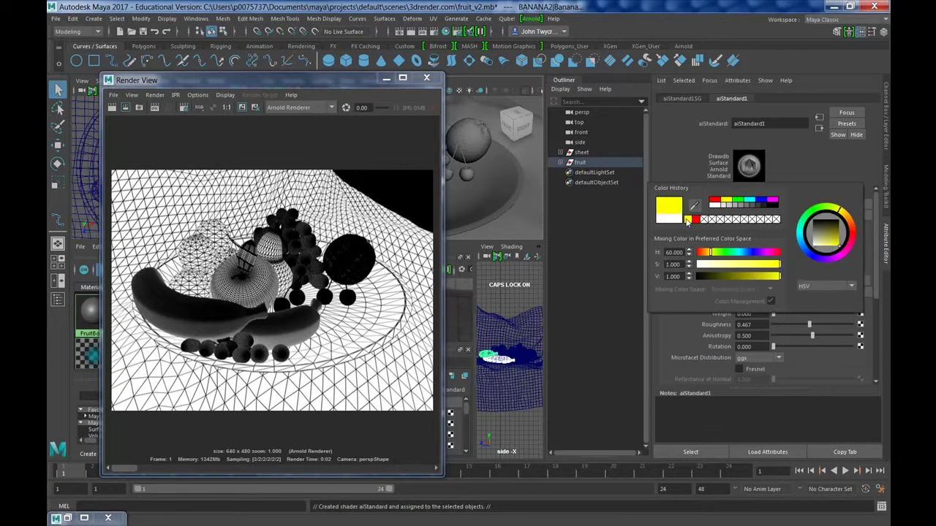
left_click(115, 110)
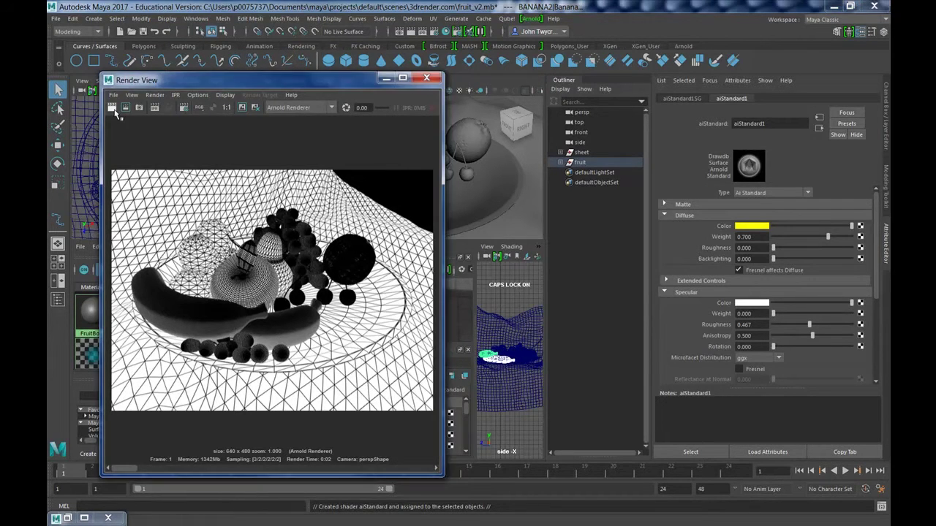
left_click(113, 108)
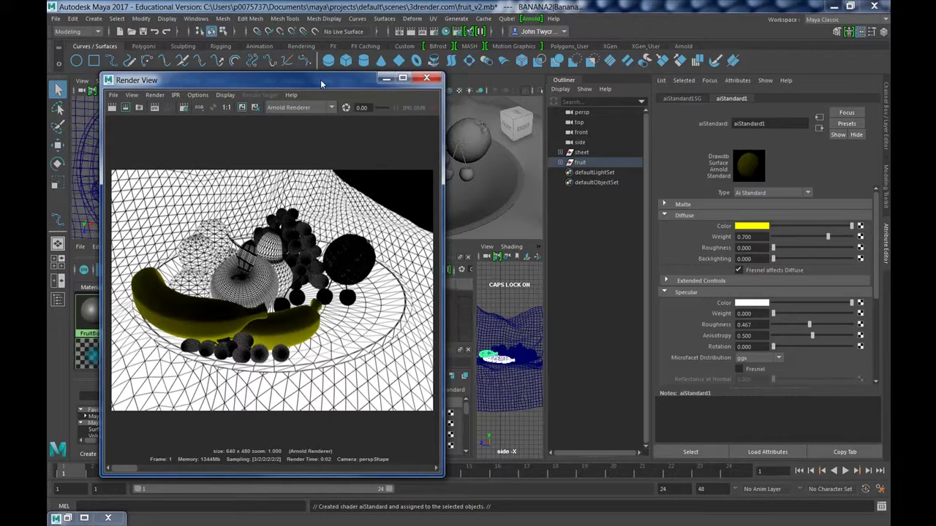
left_click(560, 162)
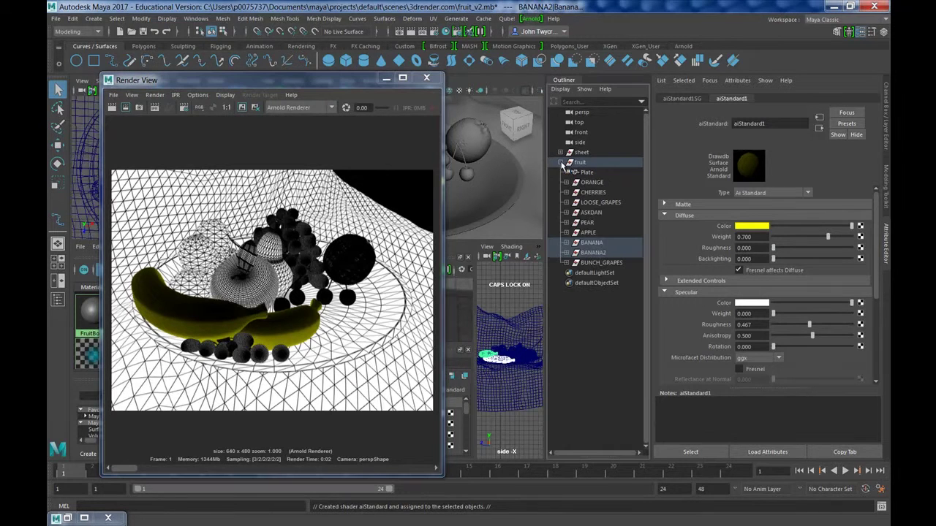
Assign a new aiStandard material (aiStandard2) to the orange.
left_click(593, 183)
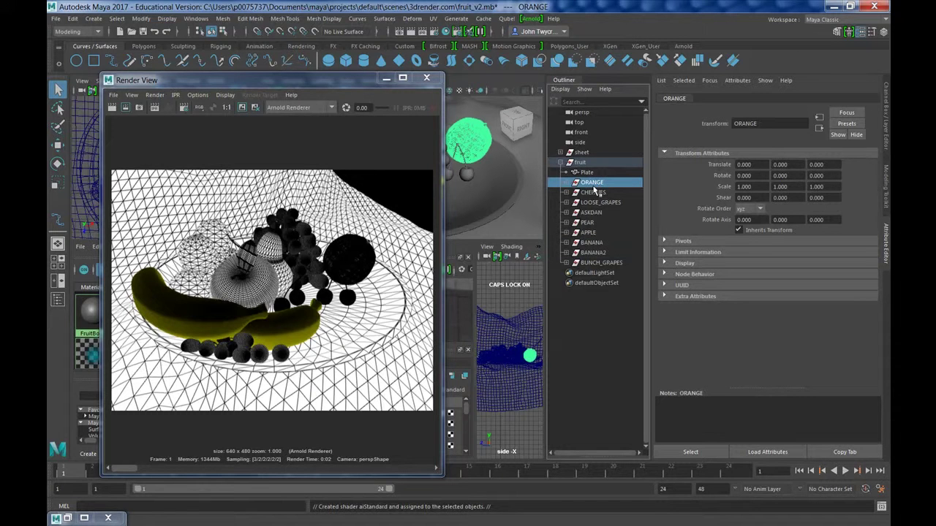
left_click_drag(352, 84, 242, 87)
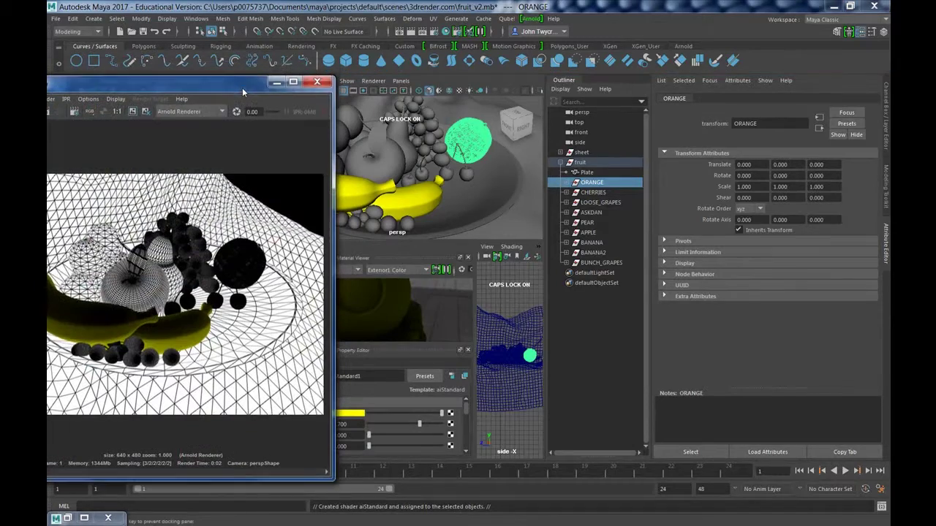
right_click(472, 134)
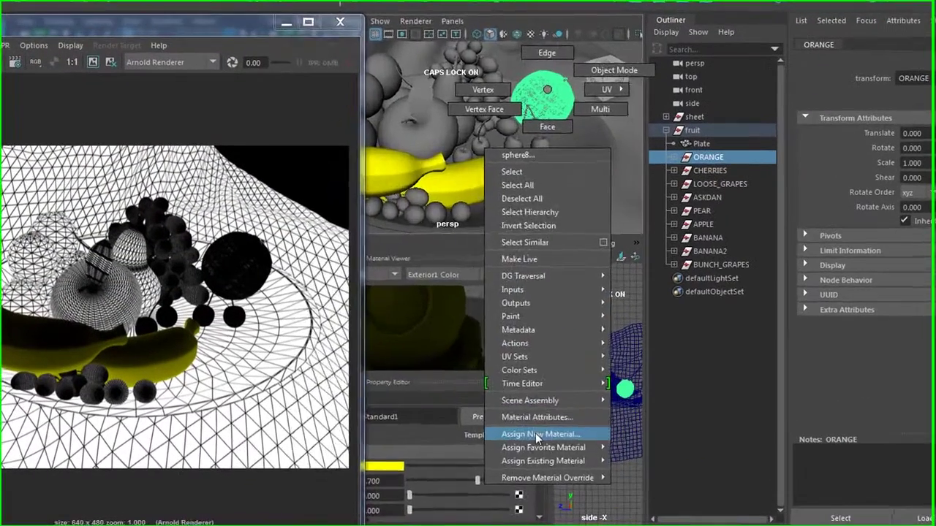
left_click(466, 389)
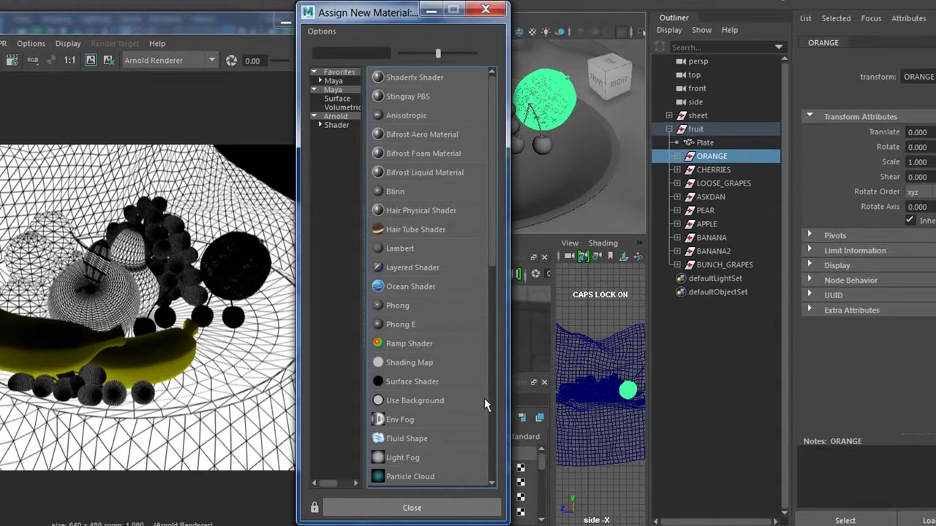
left_click(336, 116)
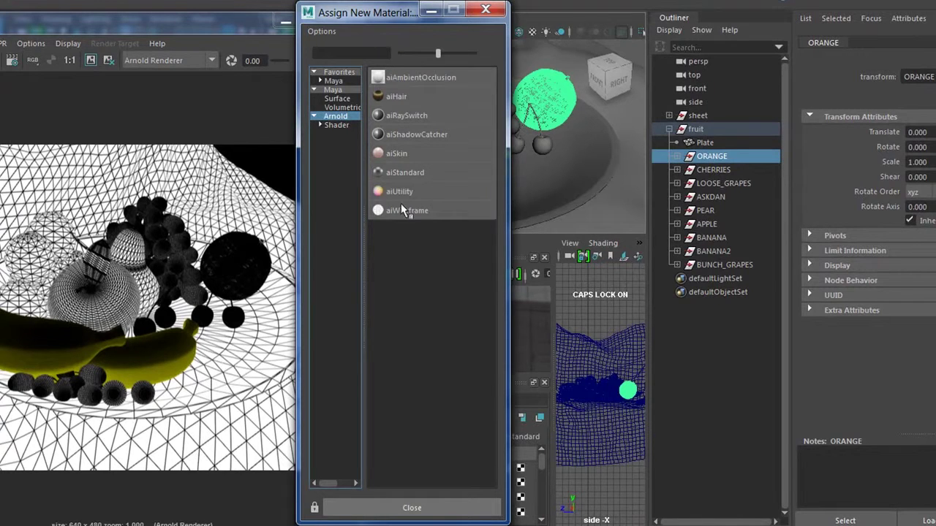
left_click(408, 171)
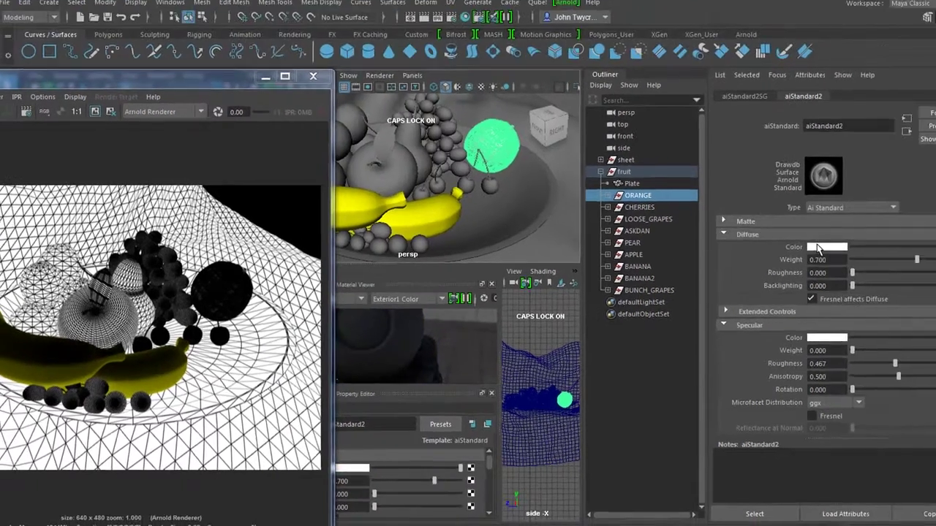
Set aiStandard2's diffuse colour to a saturated orange hue.
left_click(819, 247)
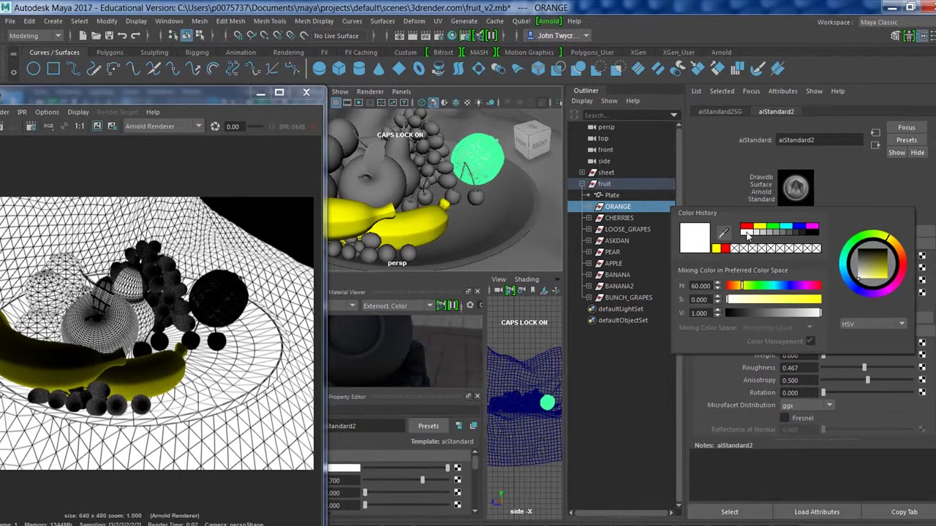
left_click(900, 252)
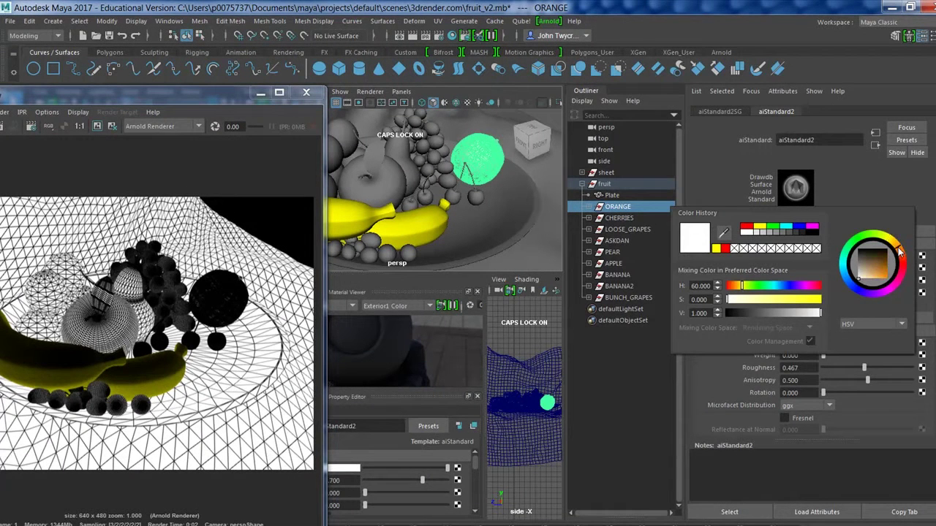
left_click(719, 250)
left_click_drag(901, 251, 903, 256)
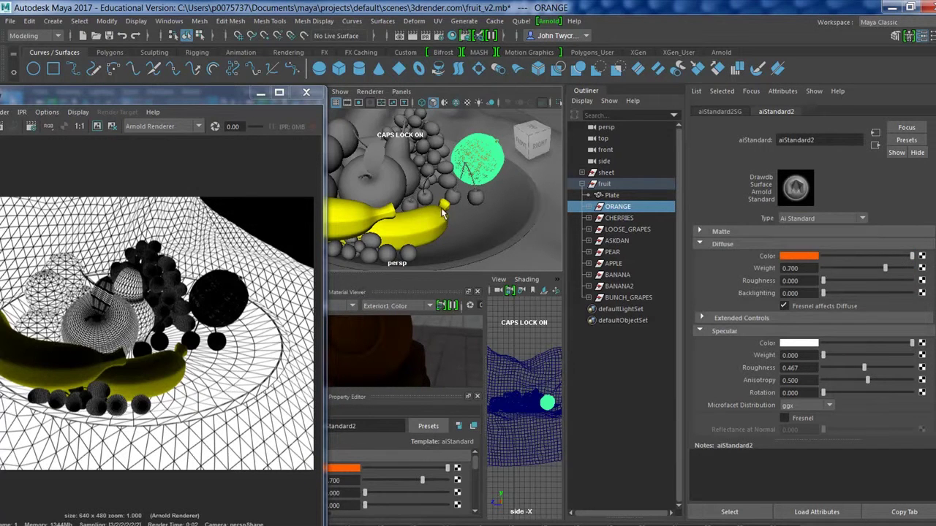
left_click(395, 187)
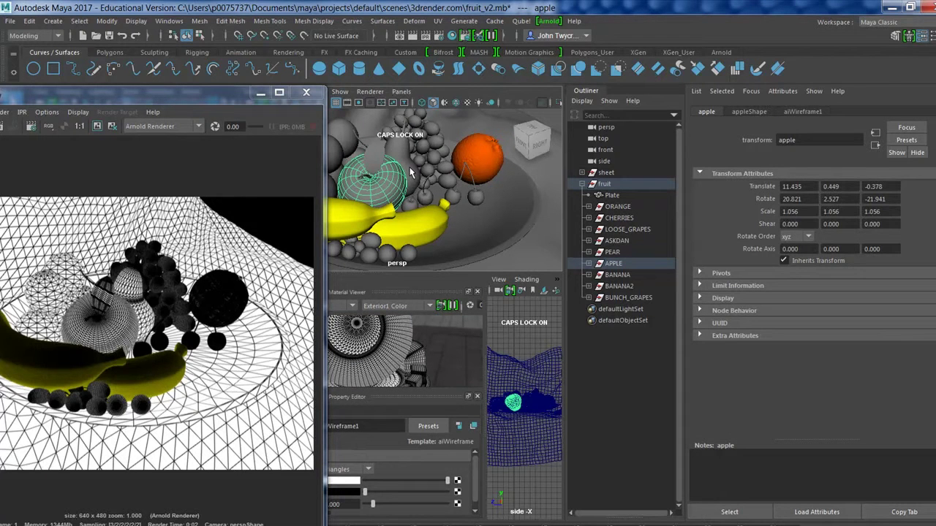
Select the pear and apple together and assign them one new aiStandard material.
left_click(412, 172, "shift")
key("Caps_Lock")
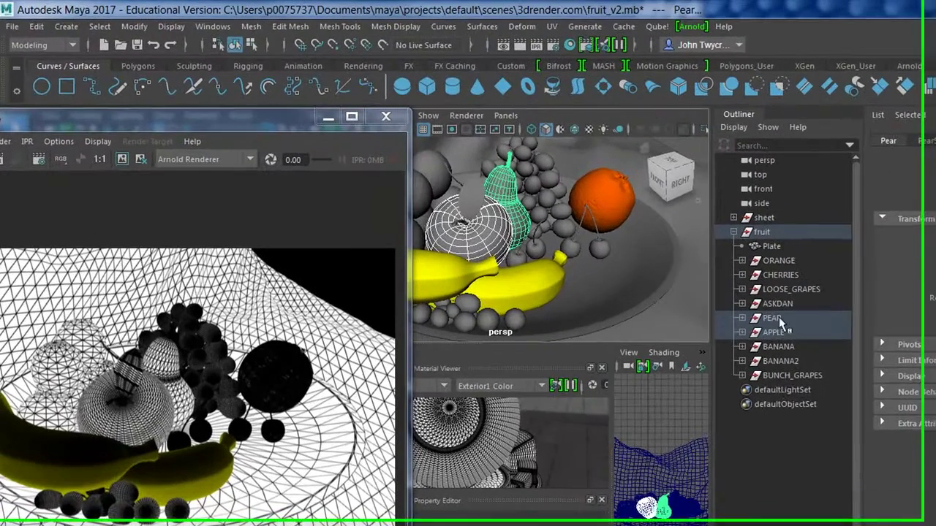
left_click(617, 251)
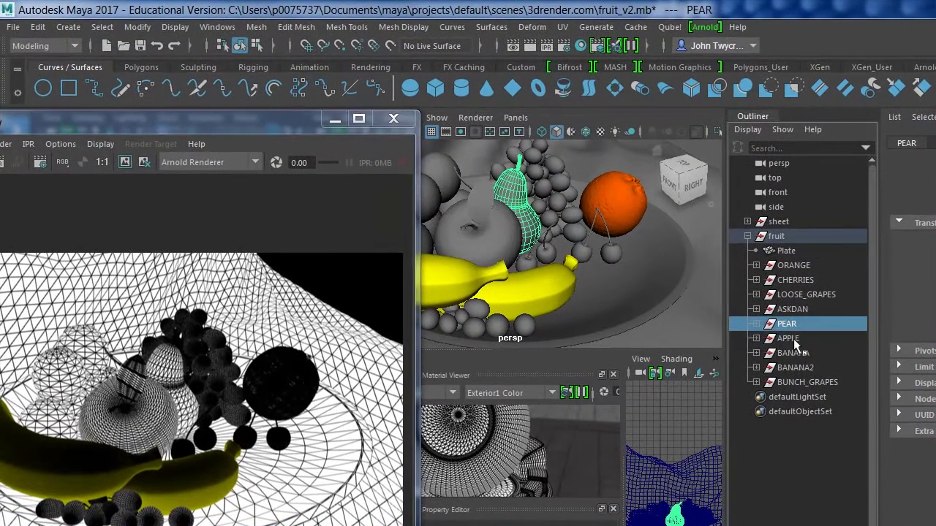
left_click(794, 340, "ctrl")
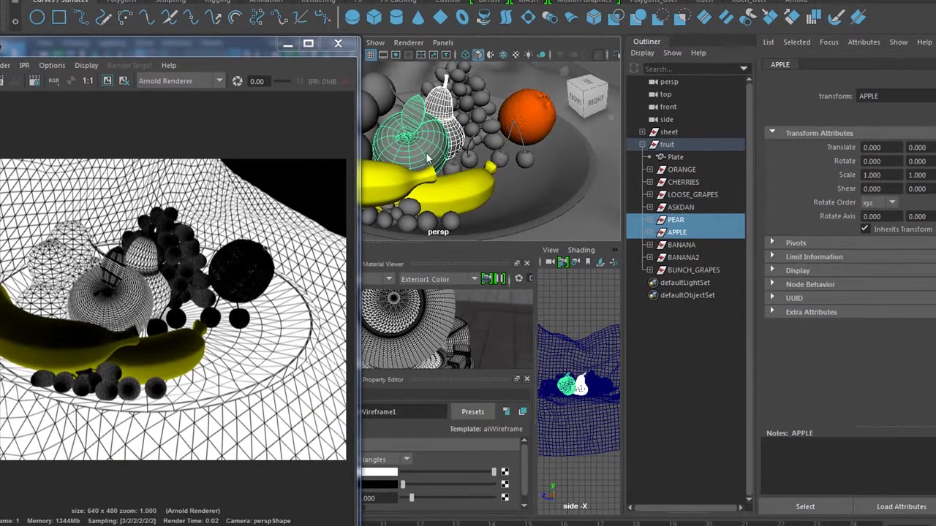
right_click(430, 159)
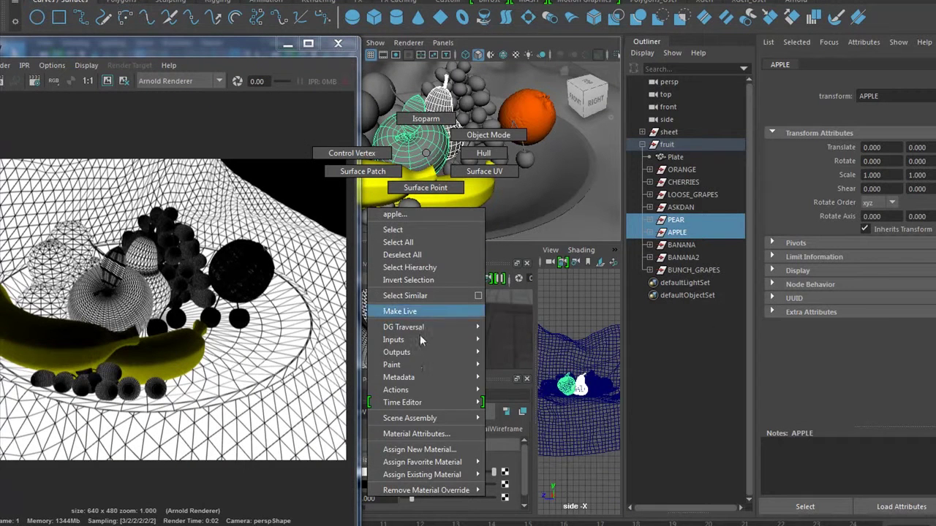
left_click(417, 450)
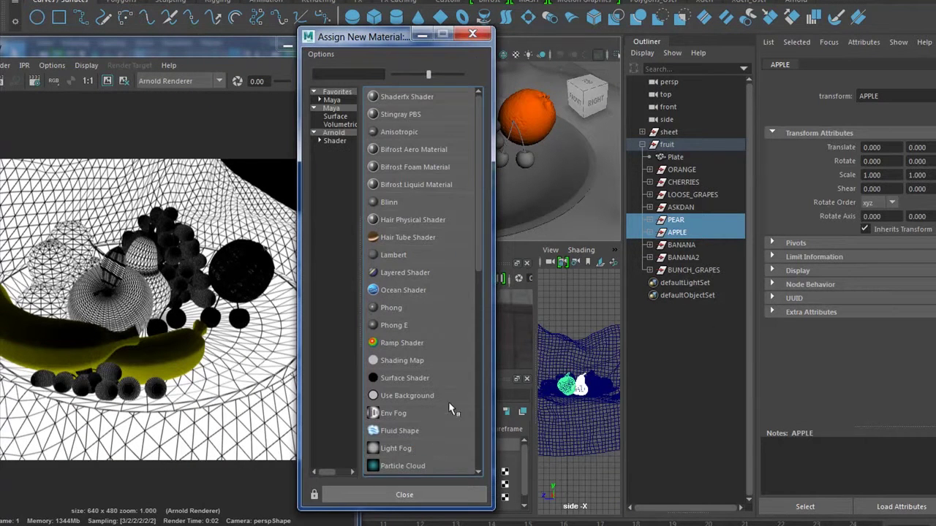
left_click(335, 133)
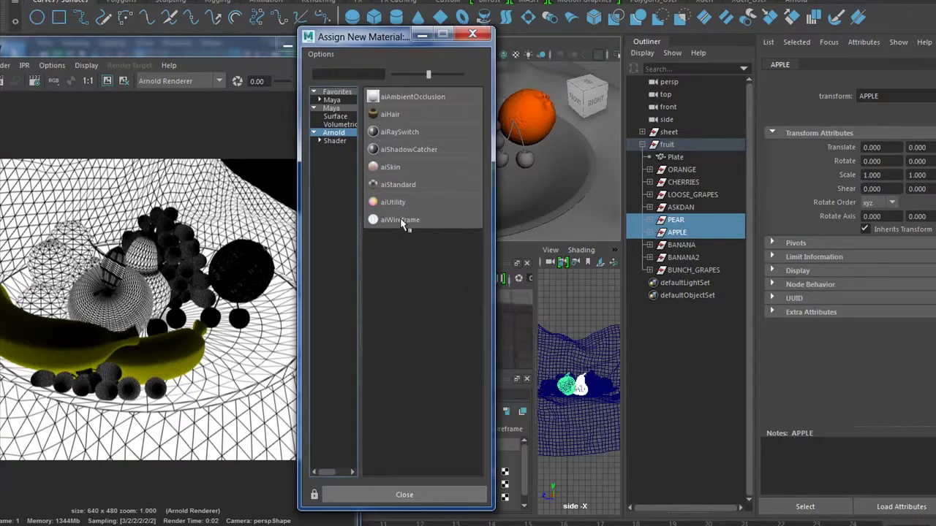
left_click(416, 187)
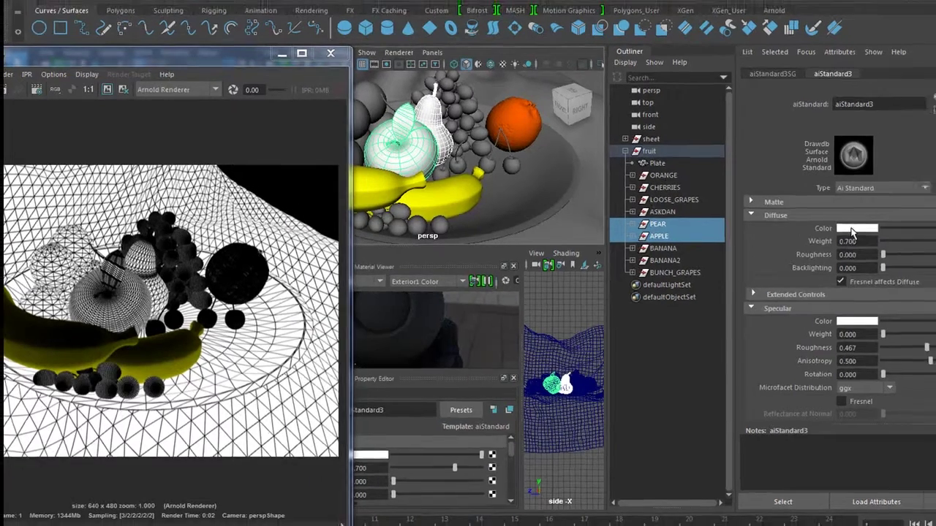
Make the shared diffuse colour dark green (value about 0.475) and re-render the scene.
left_click(852, 231)
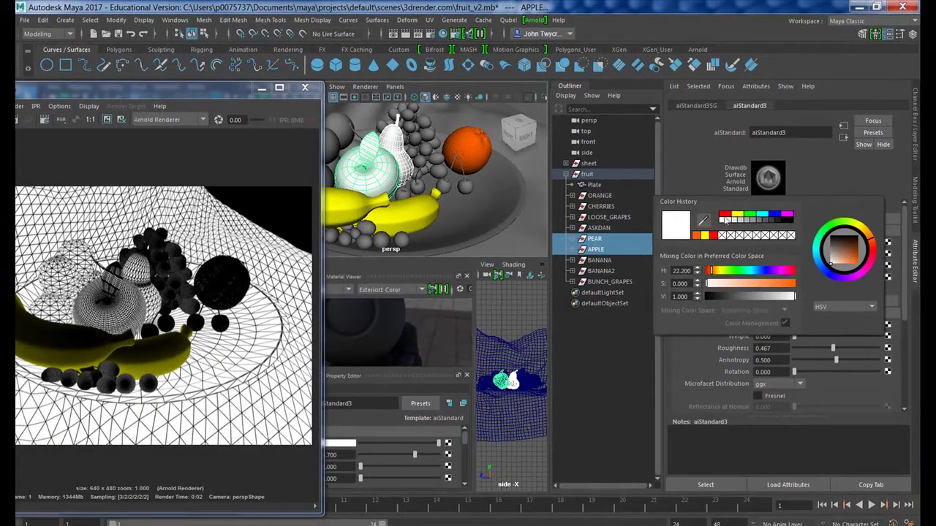
left_click(750, 217)
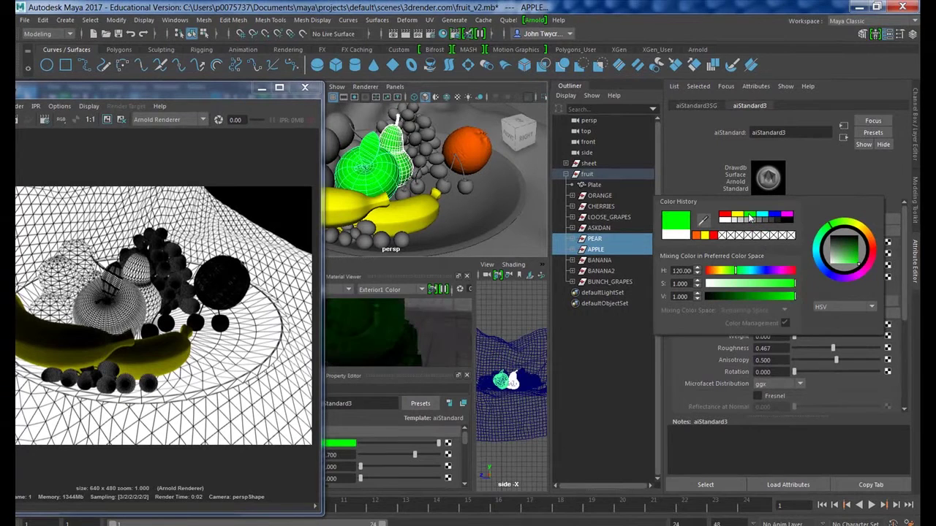
left_click(759, 297)
left_click_drag(753, 296, 747, 295)
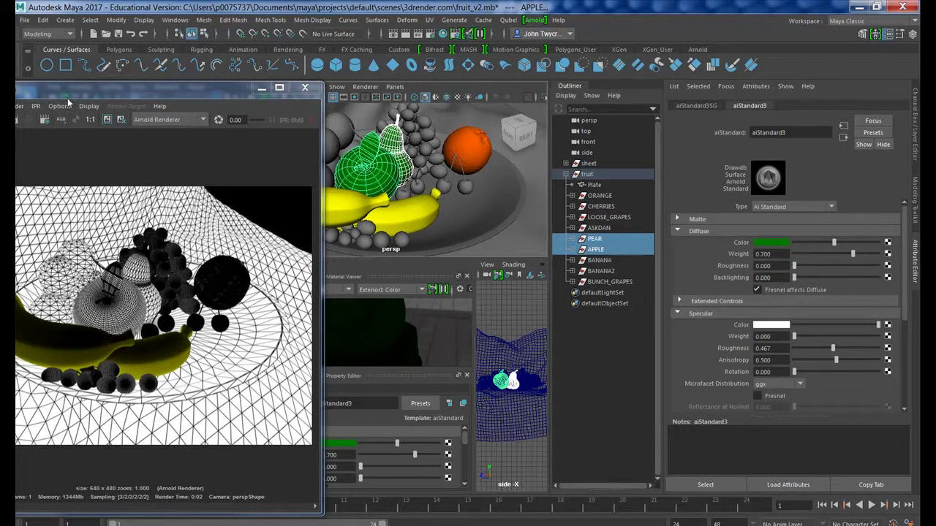
left_click_drag(68, 101, 124, 111)
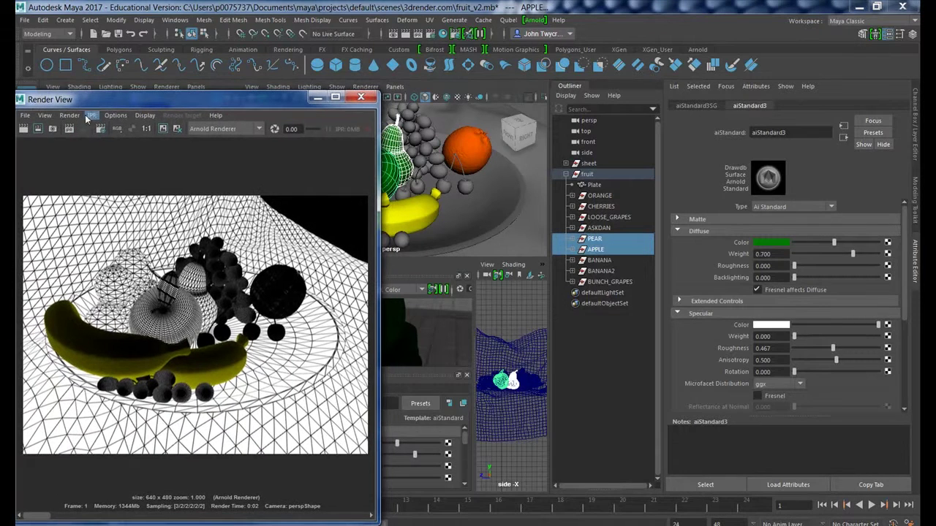
left_click(24, 129)
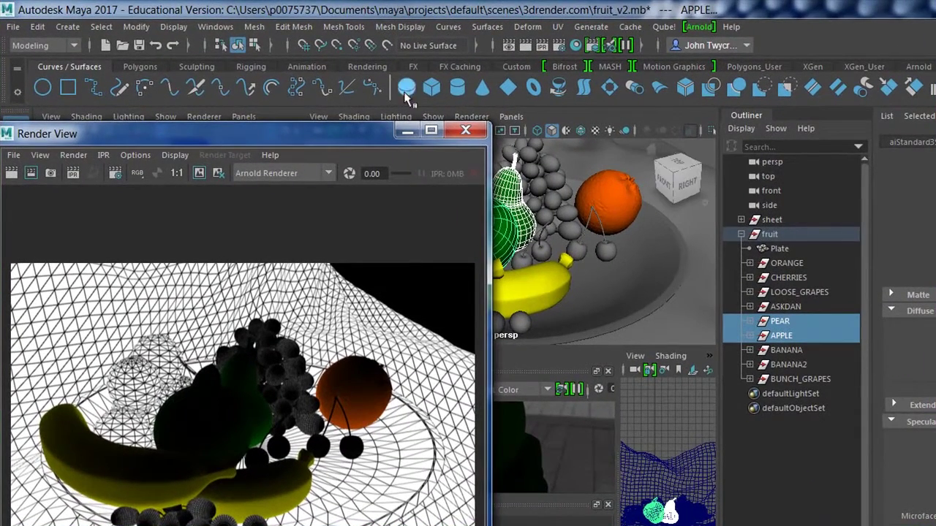
Create aiAreaLight1 from the Arnold Lights menu and minimize the Render View.
left_click(699, 28)
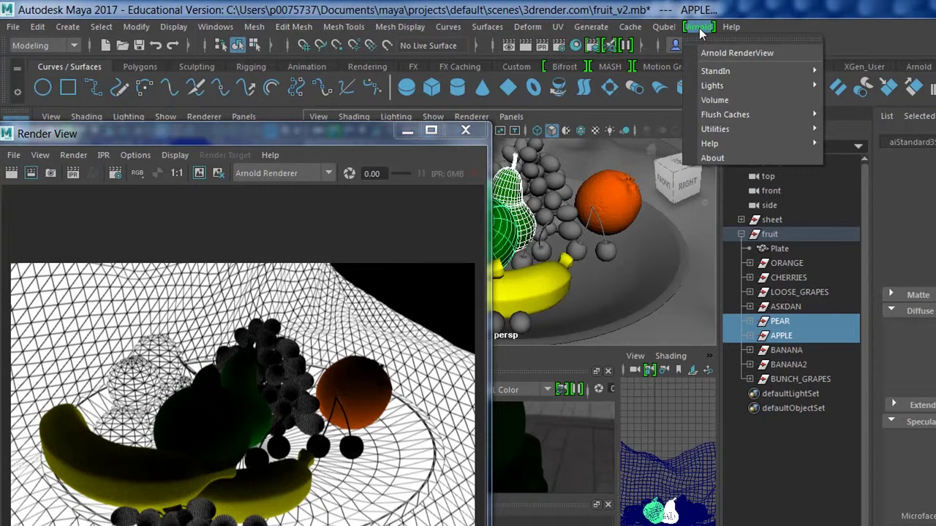
mouse_move(713, 88)
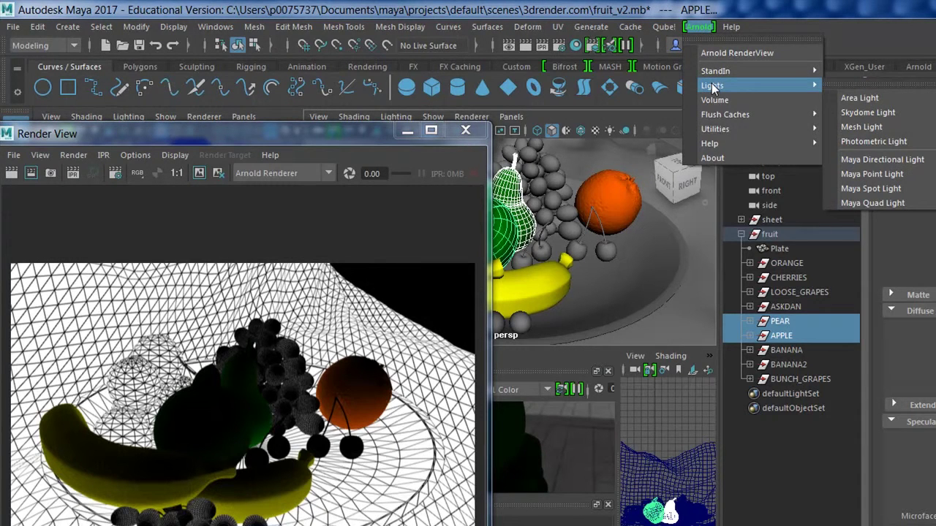
left_click(865, 102)
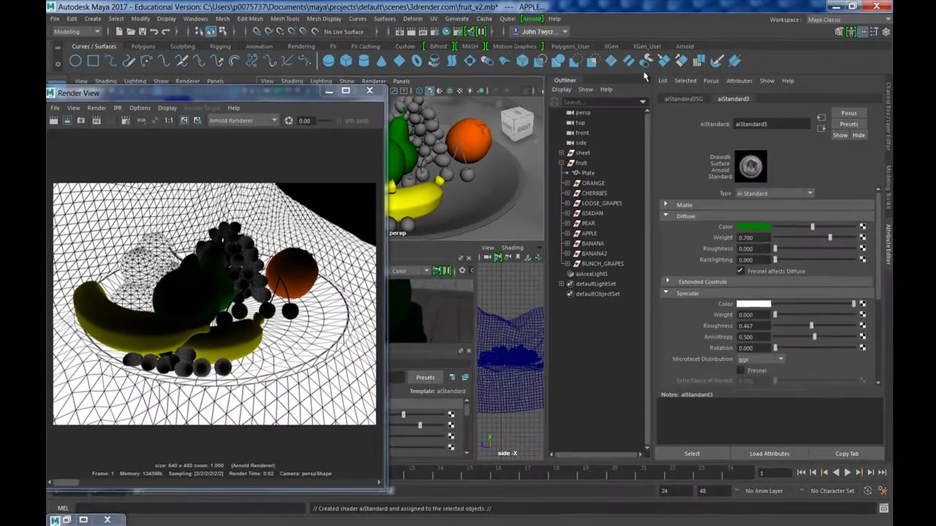
left_click(329, 91)
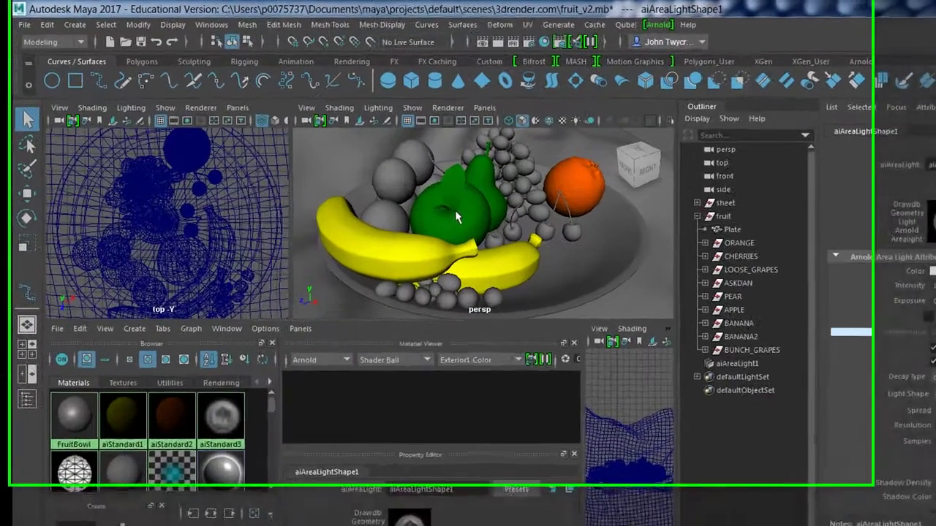
Move aiAreaLight1 into position over the fruit bowl.
scroll(205, 262, "down", 5)
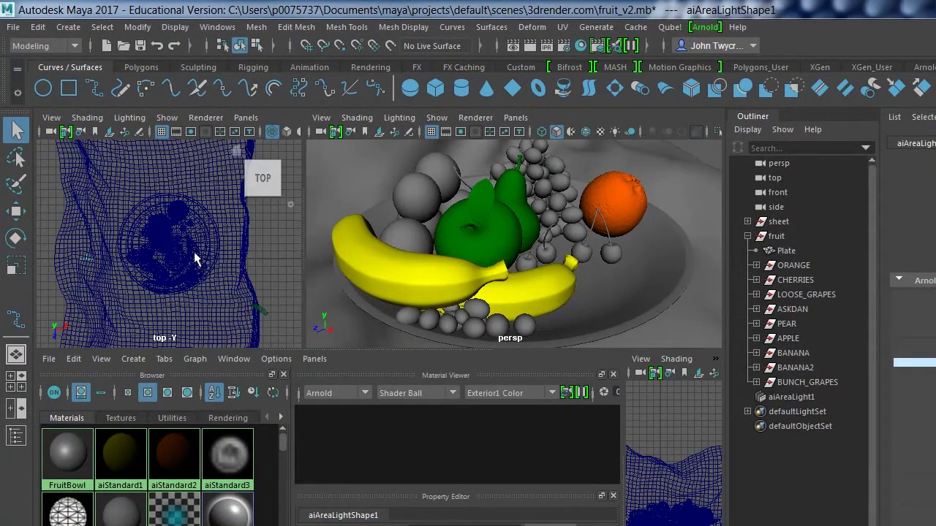
left_click(17, 211)
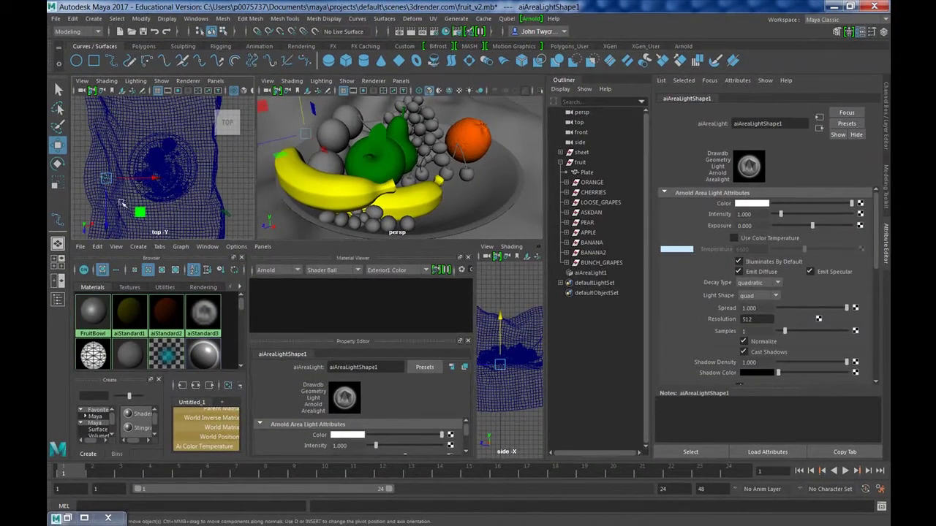
scroll(318, 145, "down", 5)
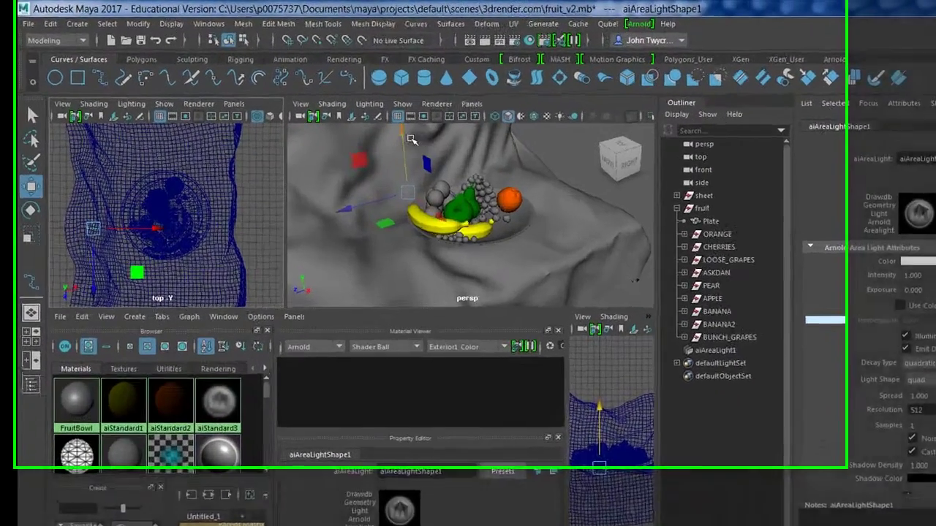
key("w")
left_click_drag(438, 160, 629, 307, "alt")
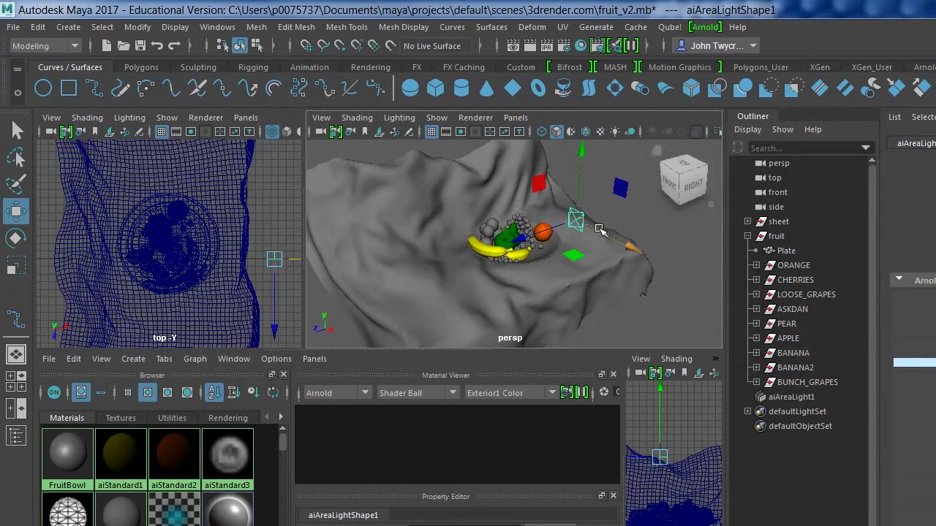
left_click_drag(536, 236, 512, 252)
key("f")
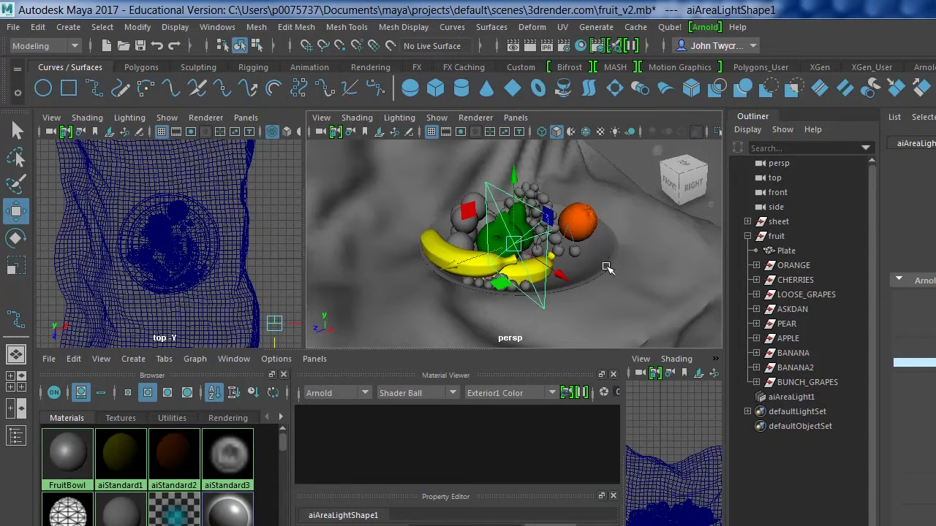
left_click_drag(557, 276, 512, 268, "alt")
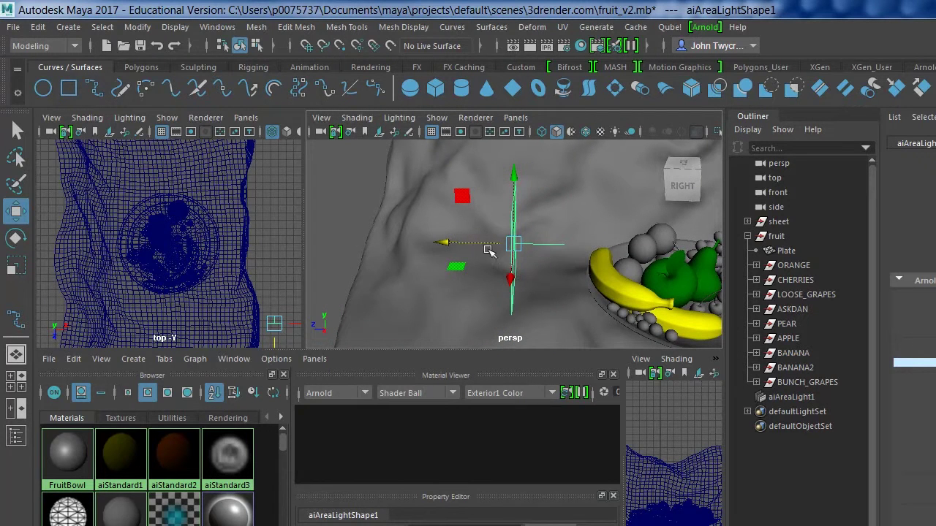
Rotate the area light so it tilts down toward the bowl.
left_click(16, 238)
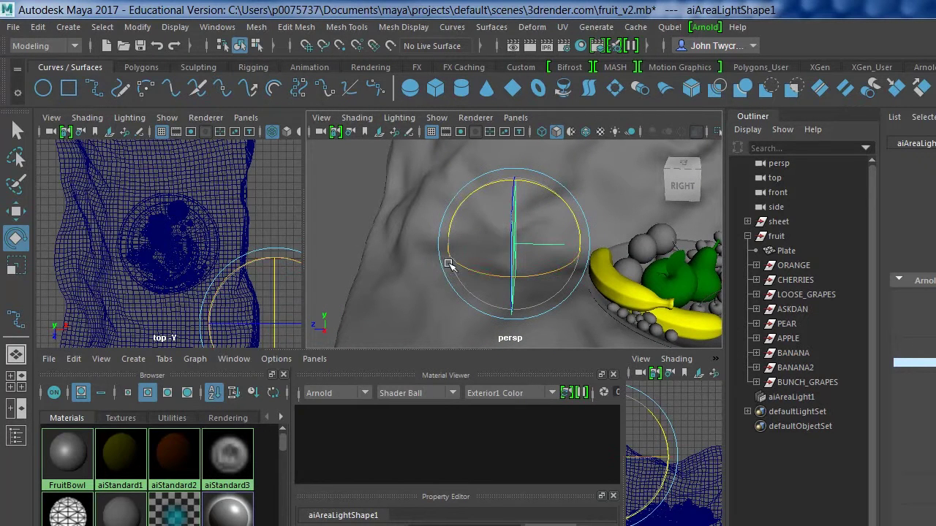
left_click_drag(471, 269, 596, 303)
left_click_drag(510, 278, 556, 307, "alt")
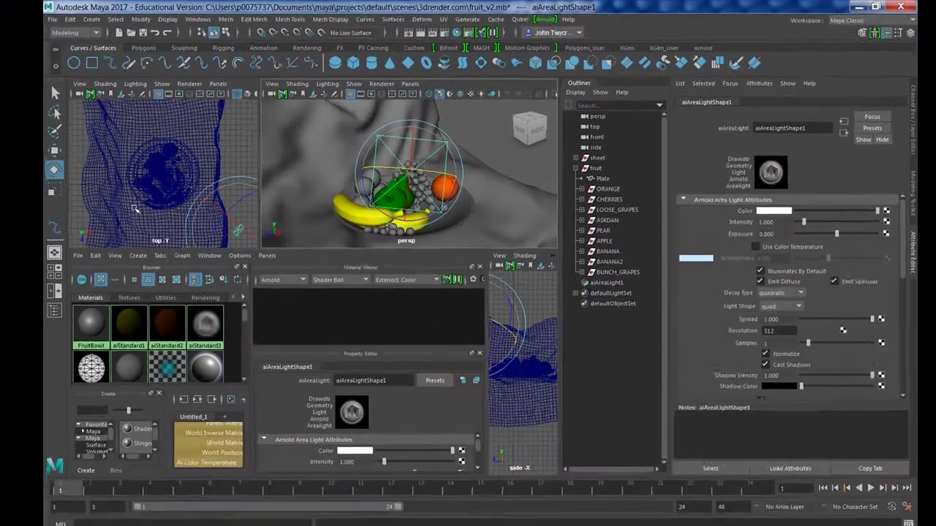
Scale the area light well beyond the bowl and fine-tune it to sit above it.
key("r")
left_click_drag(401, 168, 437, 176)
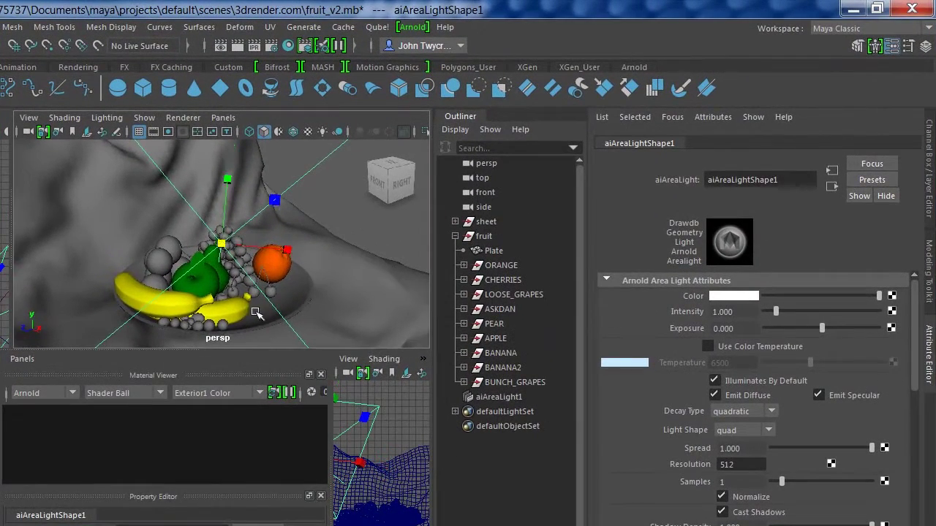
left_click_drag(256, 313, 188, 289, "alt")
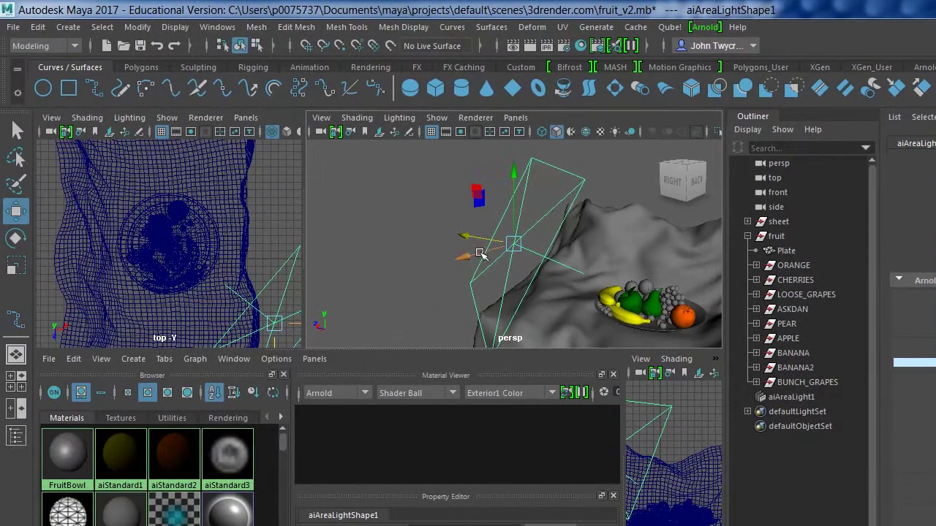
left_click_drag(357, 240, 393, 254)
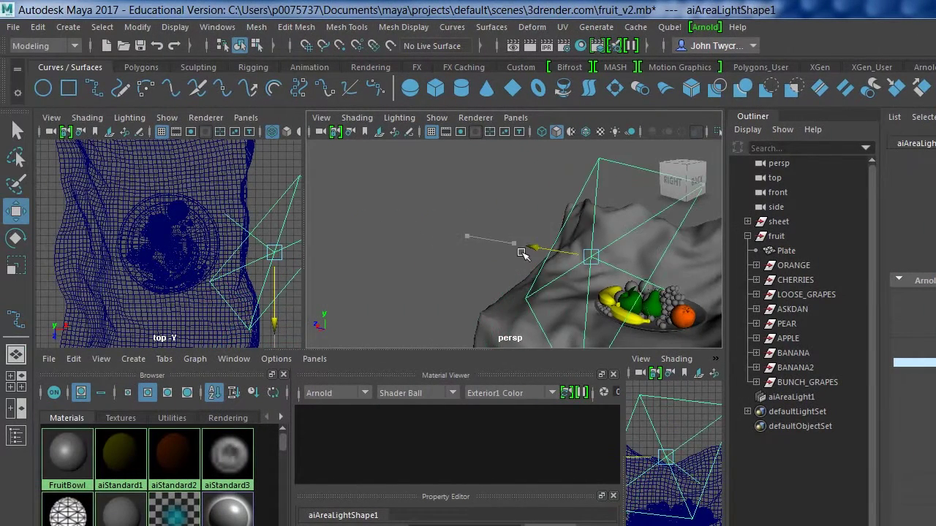
left_click_drag(521, 254, 515, 159, "alt")
left_click_drag(528, 293, 577, 282, "alt")
left_click_drag(657, 317, 643, 306, "alt")
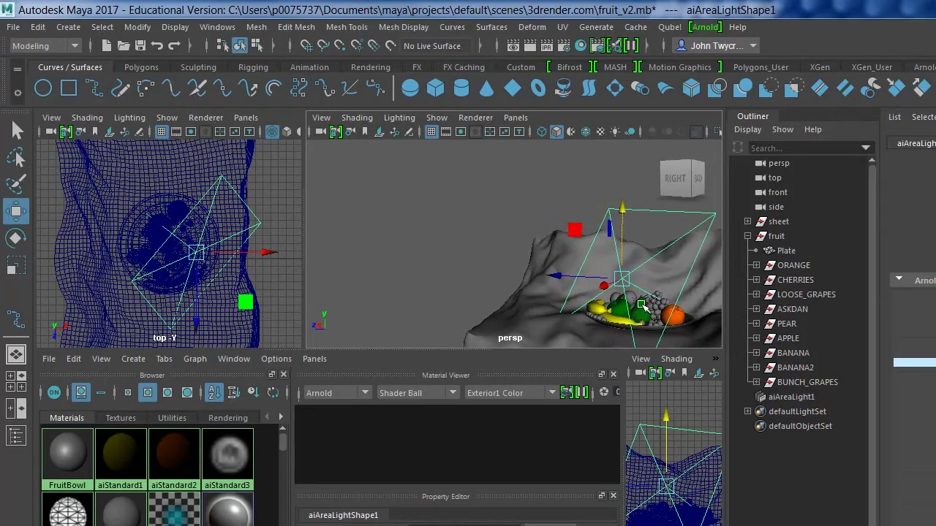
left_click_drag(596, 282, 563, 291)
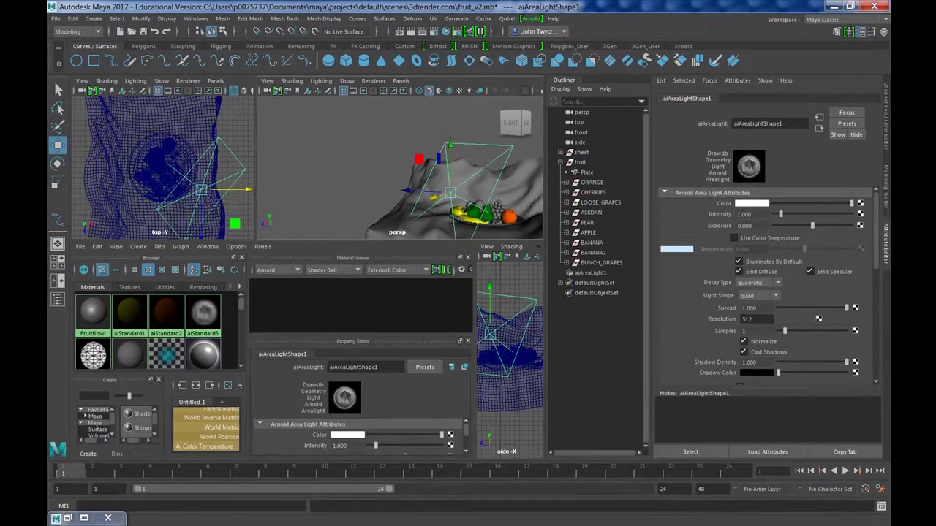
Render the scene lit by the new area light, then move the Render View aside.
left_click(445, 31)
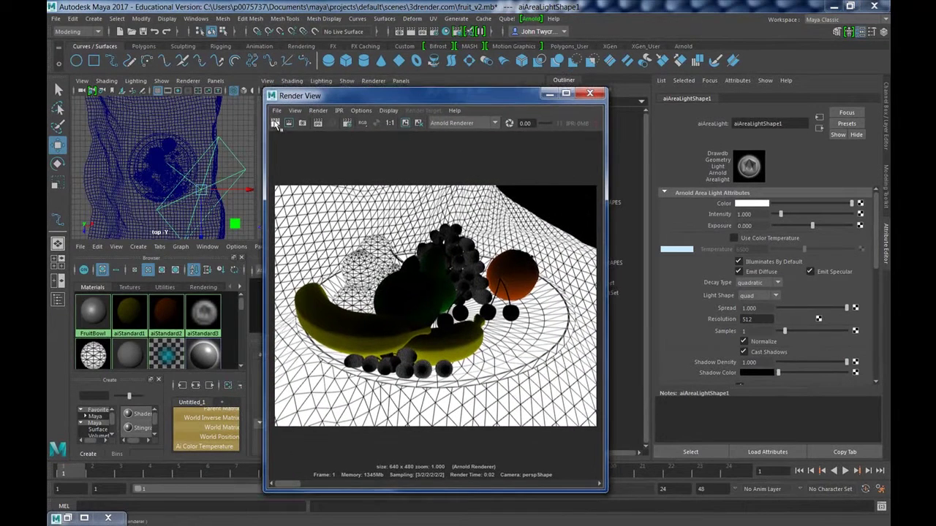
left_click(276, 124)
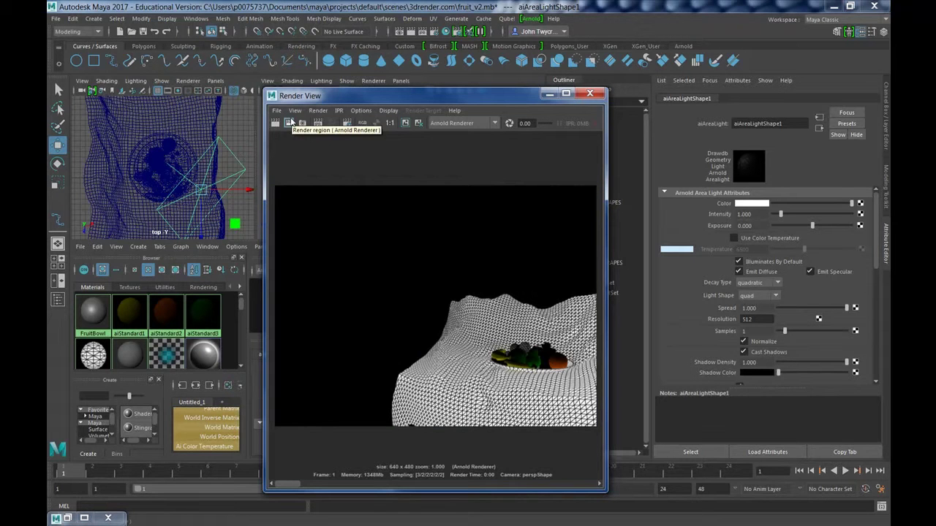
left_click_drag(402, 101, 136, 96)
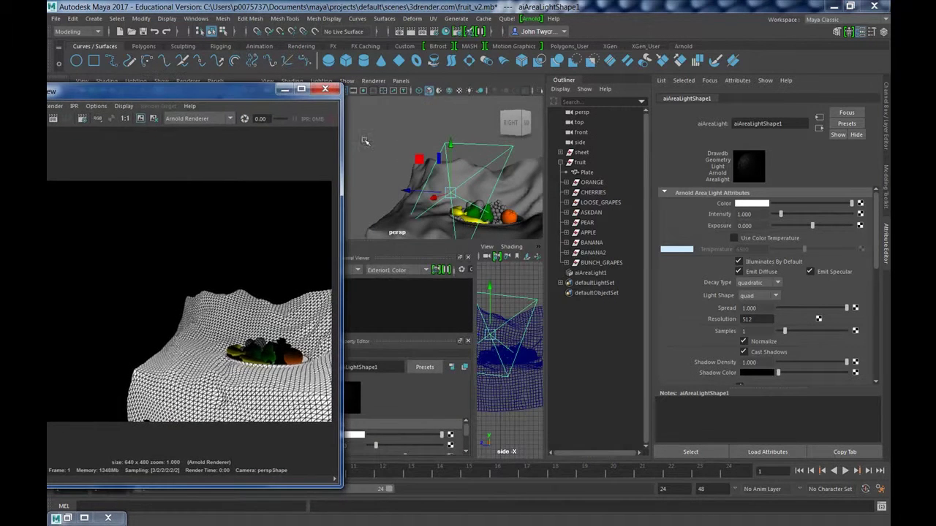
Frame the plate, tumble the camera to look down on it, and render again.
left_click(497, 225)
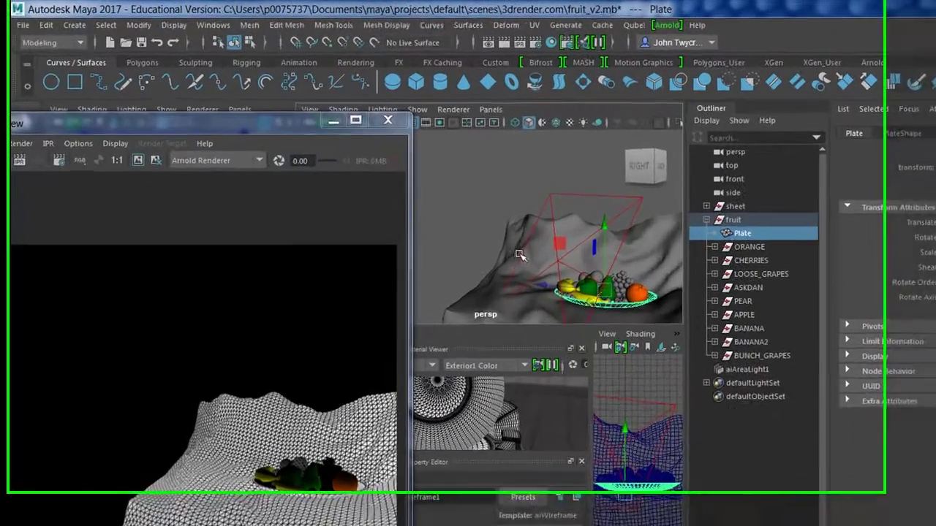
key("f")
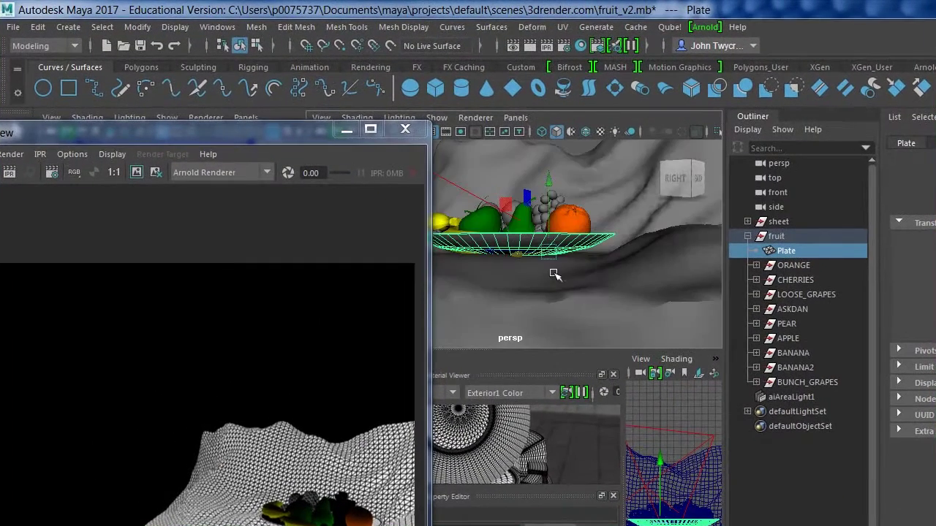
left_click_drag(572, 265, 600, 307, "alt")
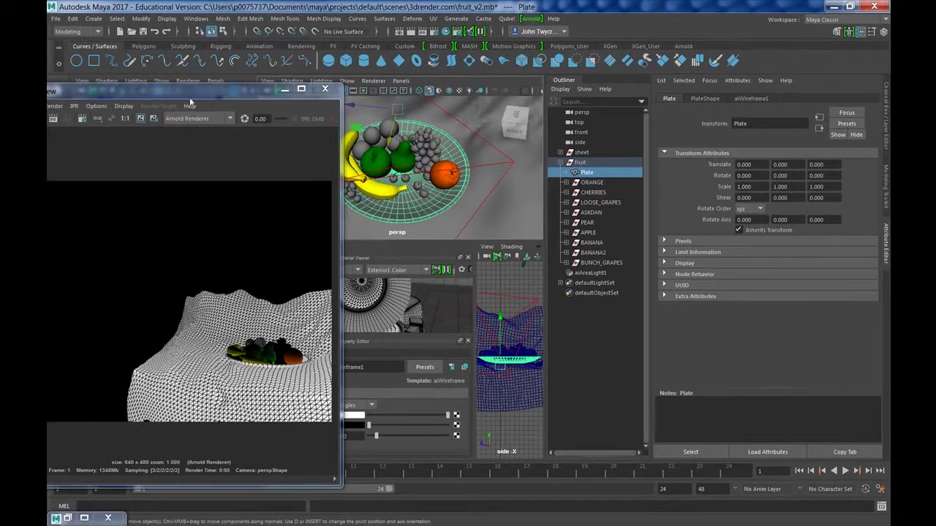
left_click_drag(190, 98, 252, 115)
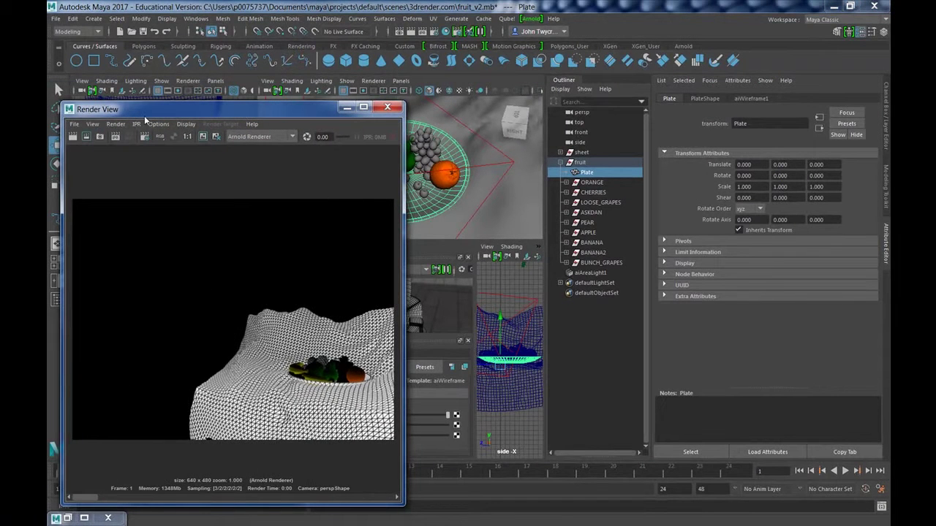
left_click(79, 139)
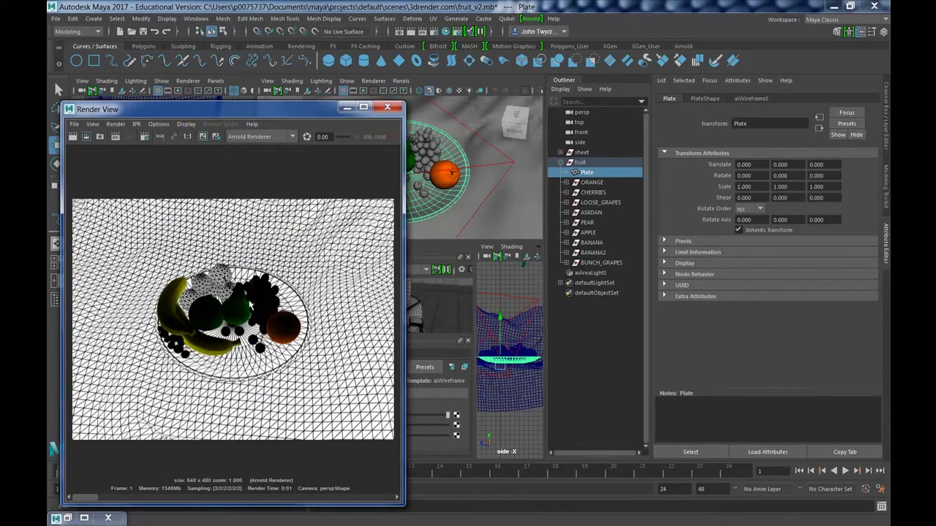
Set aiAreaLight1's intensity to 10 and redo the Arnold render.
left_click(593, 274)
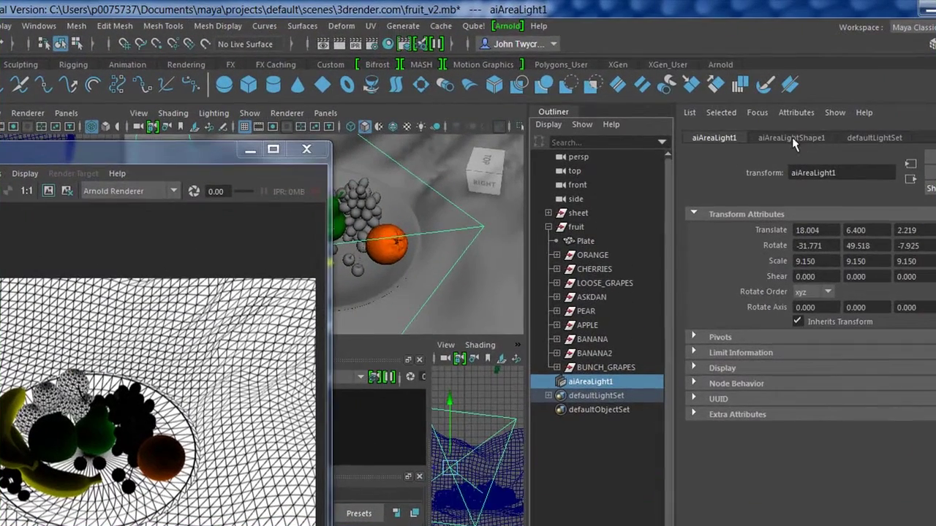
left_click(792, 137)
left_click_drag(857, 305, 912, 310)
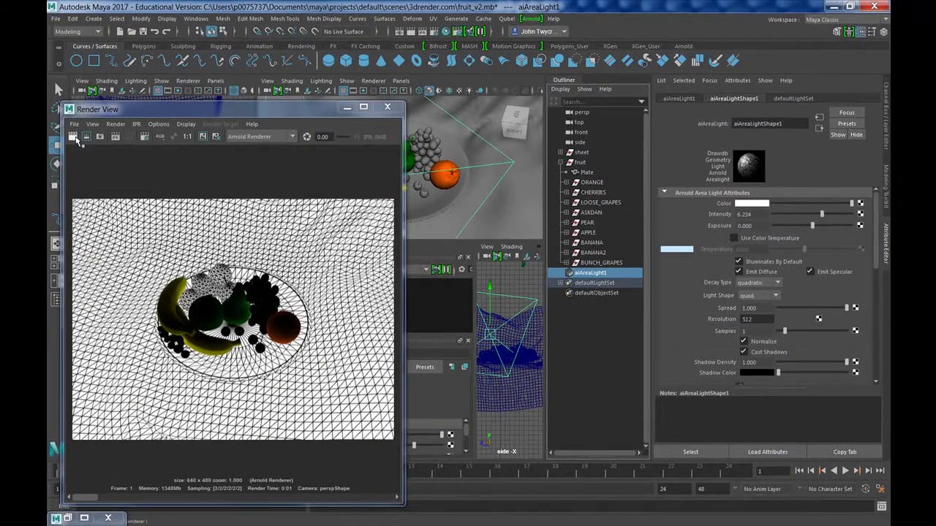
left_click(8, 154)
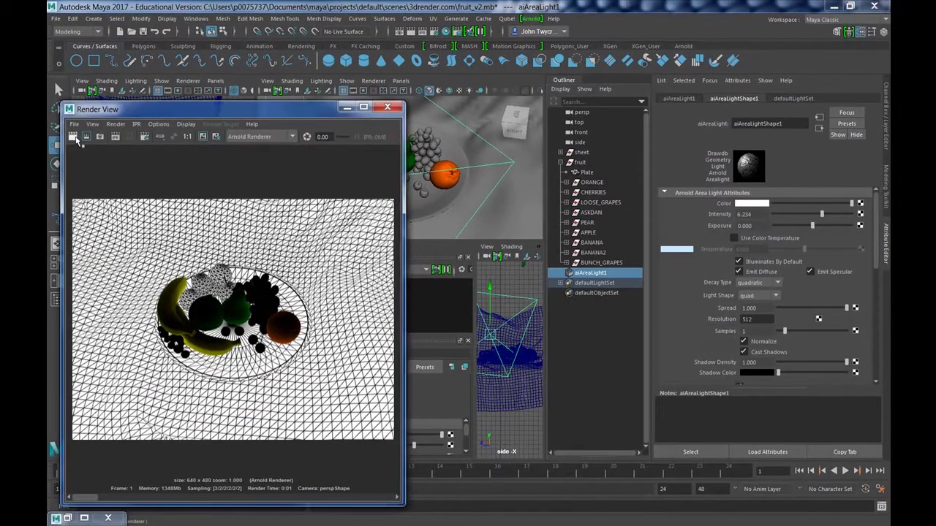
left_click(74, 137)
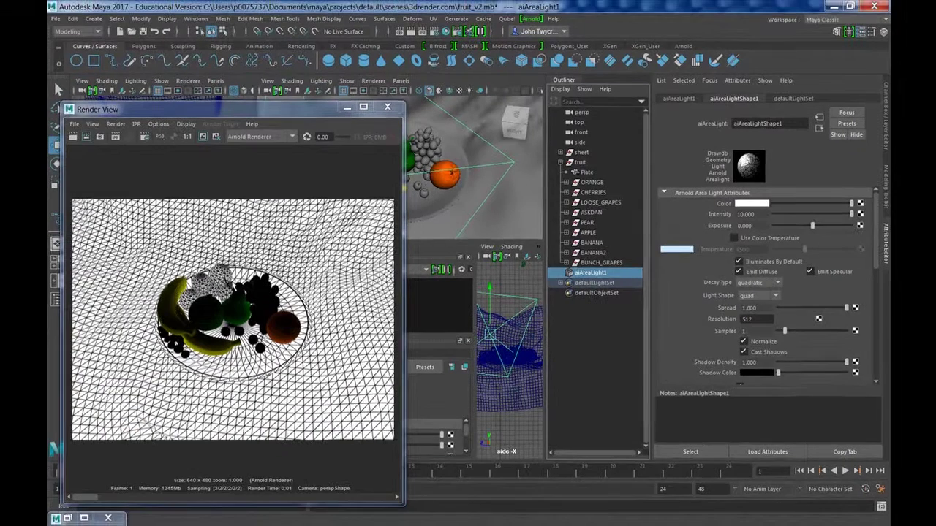
left_click(72, 136)
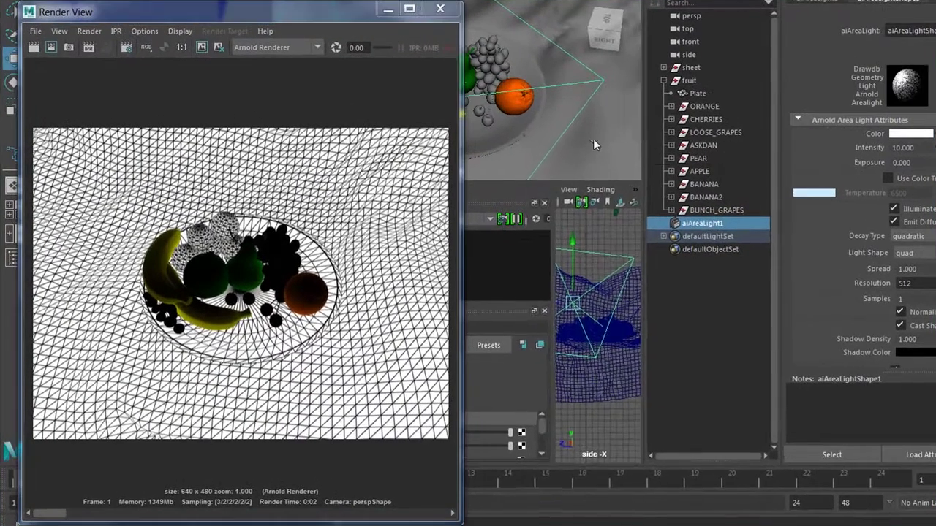
Assign a new aiWireframe shader to the sheet.
right_click(507, 210)
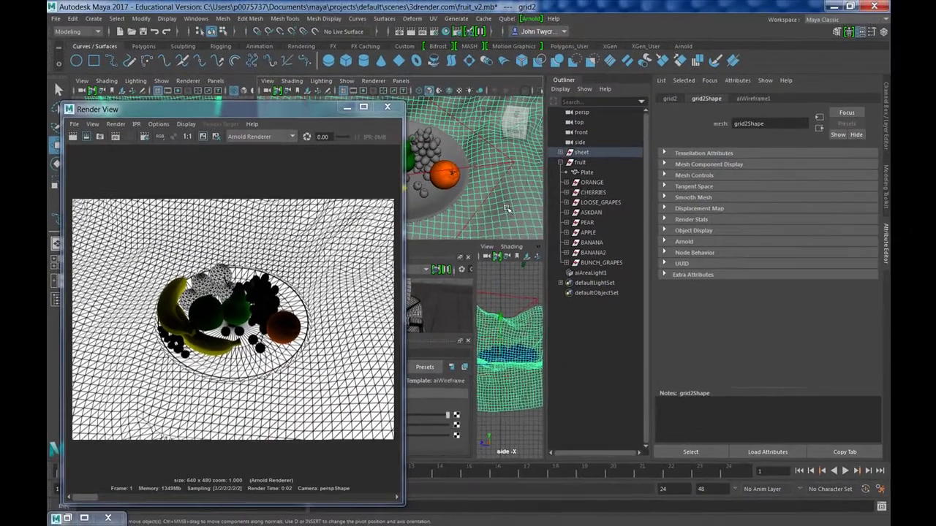
right_click(593, 142)
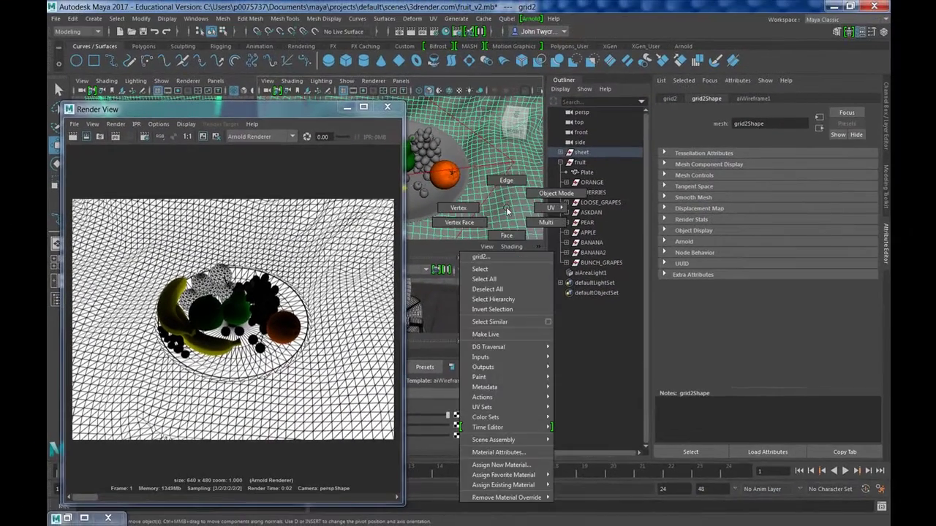
left_click(501, 466)
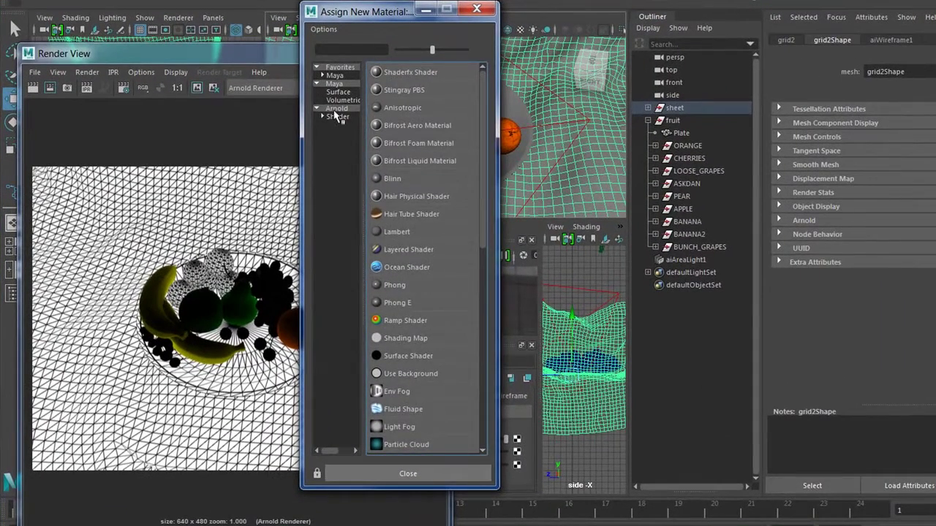
left_click(333, 111)
left_click(376, 198)
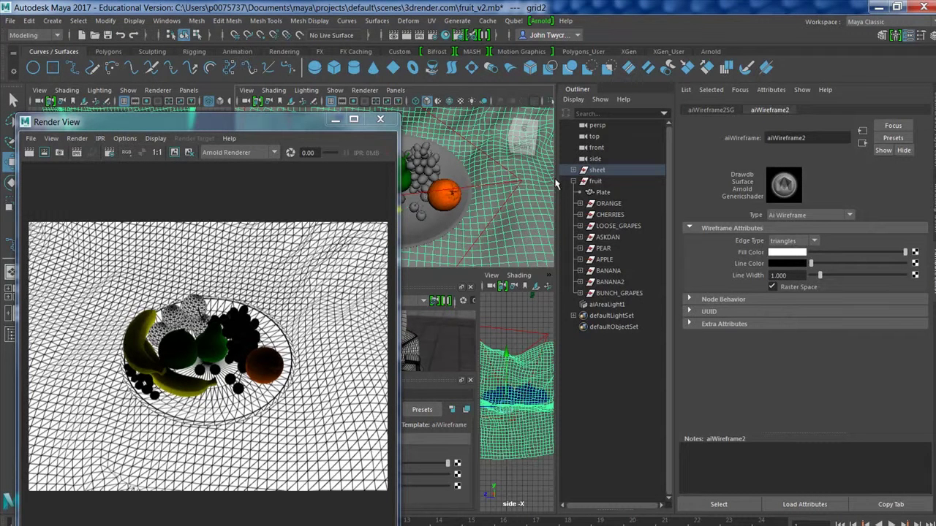
Replace the sheet's wireframe shader with a new aiStandard material (aiStandard4).
right_click_drag(521, 223, 504, 512)
left_click(296, 171)
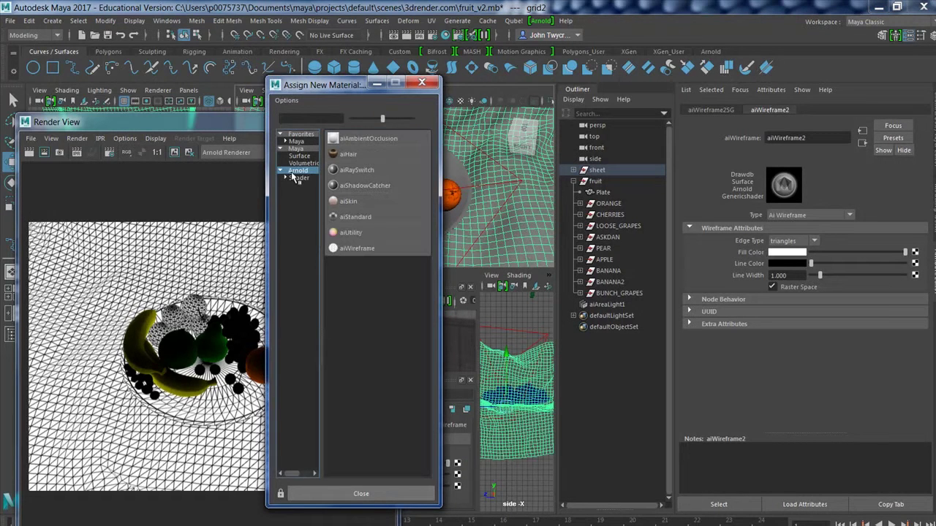
left_click(355, 216)
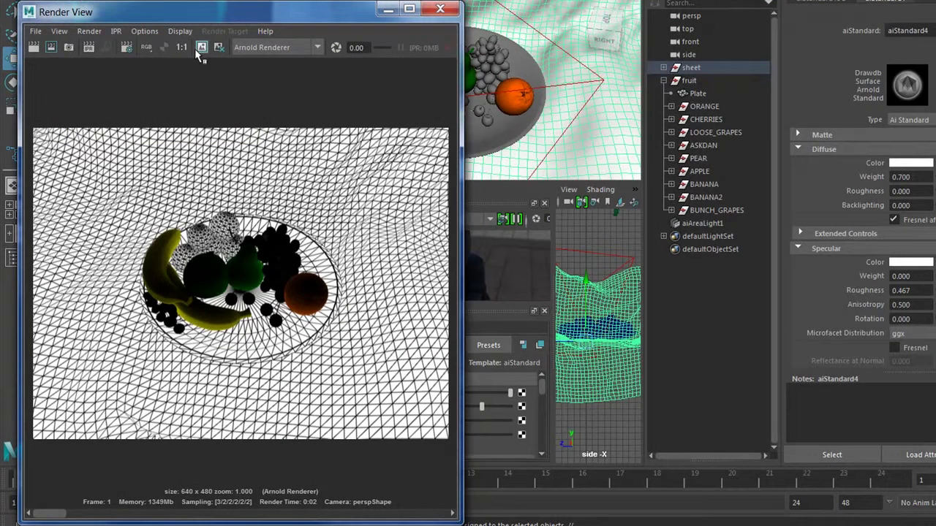
Redo the render with the sheet's aiStandard material, then select the sheet and aiAreaLight1.
left_click(33, 49)
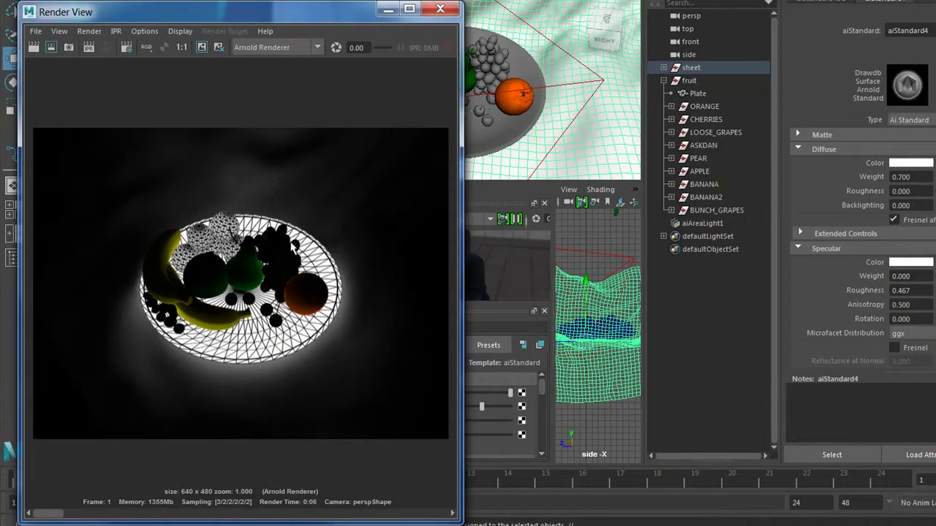
left_click(582, 87)
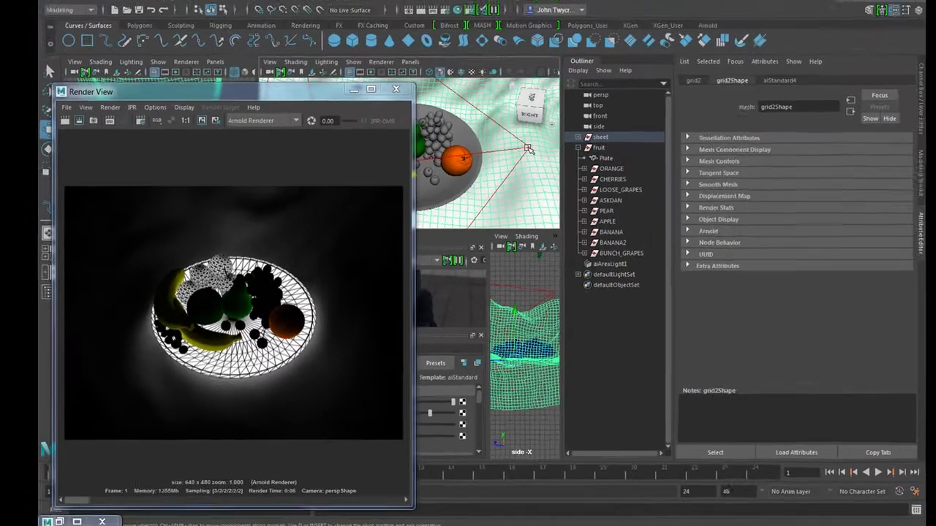
left_click(695, 226)
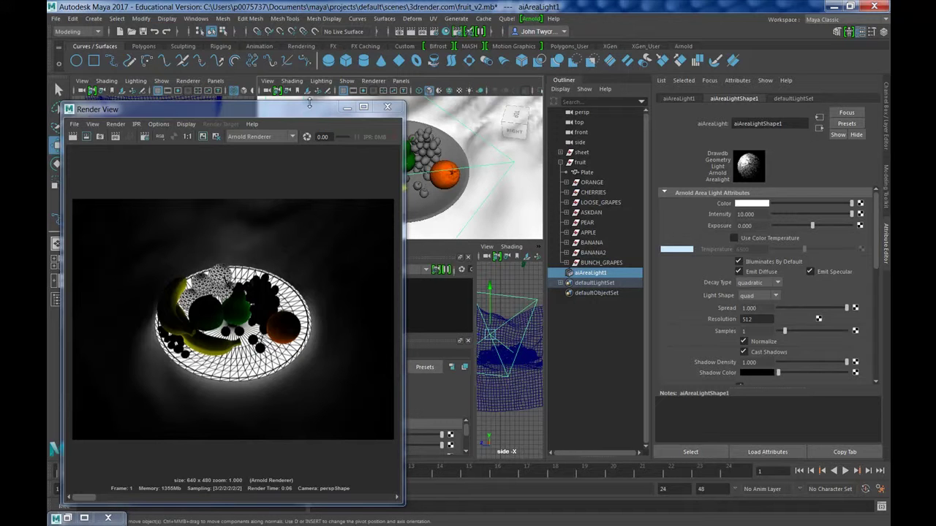
Tumble and dolly the persp camera closer and lower onto the bowl, then restore the Render View.
left_click(346, 108)
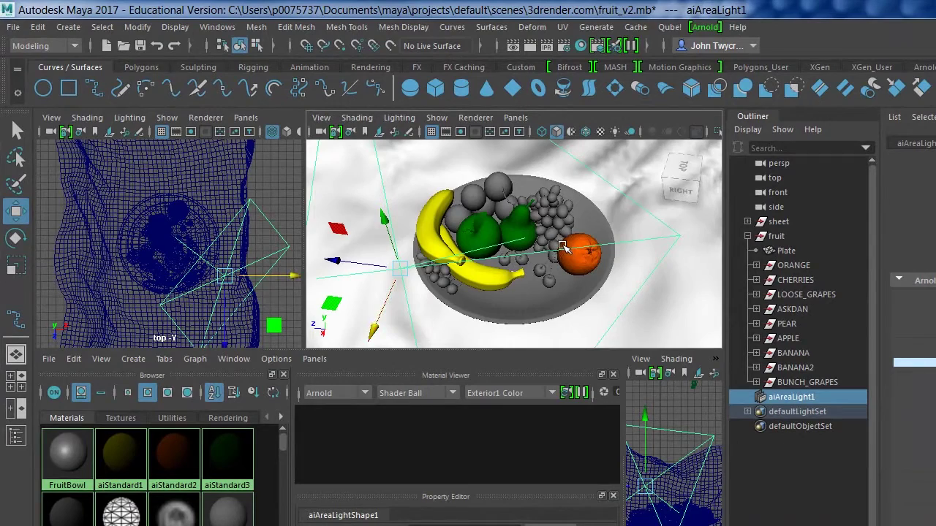
left_click_drag(589, 261, 645, 239, "alt")
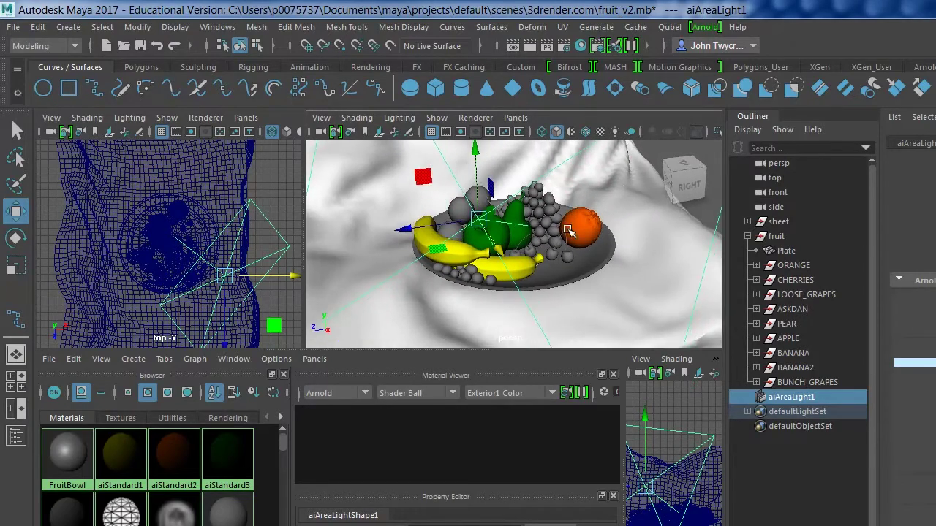
scroll(592, 278, "up", 5)
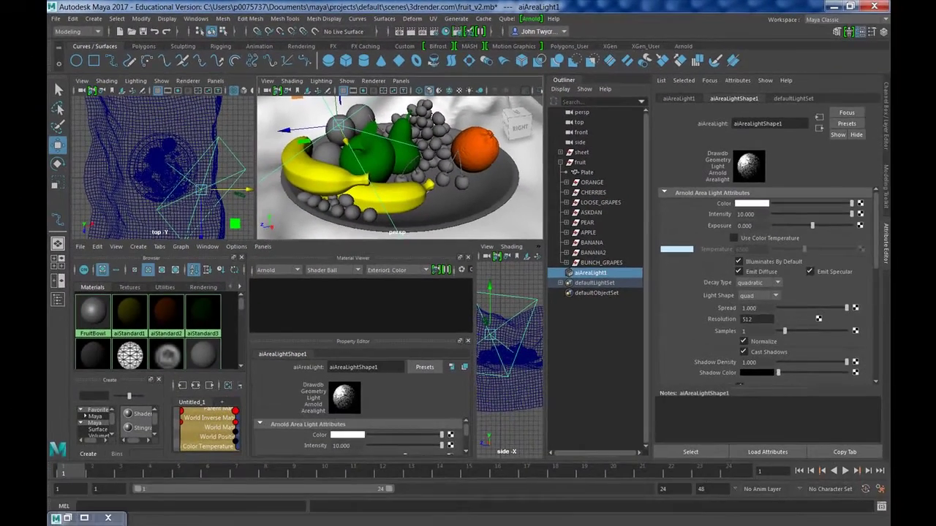
left_click(436, 31)
left_click_drag(152, 73, 135, 72)
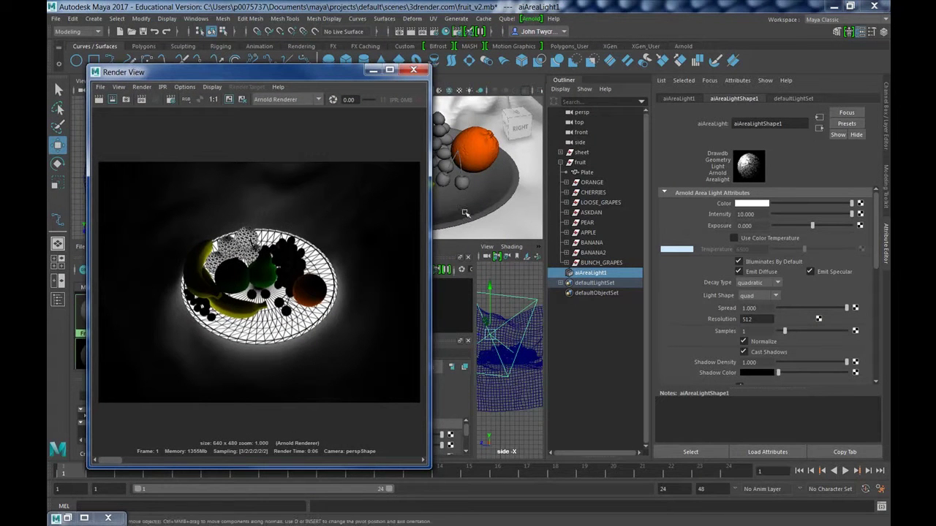
Render from the new angle, set the area light intensity to 120, and render again.
left_click(100, 101)
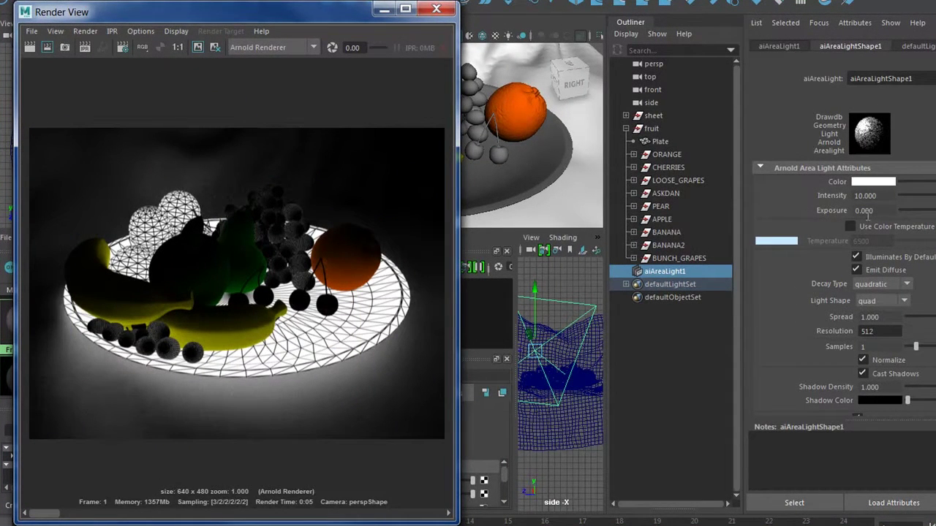
double_click(879, 196)
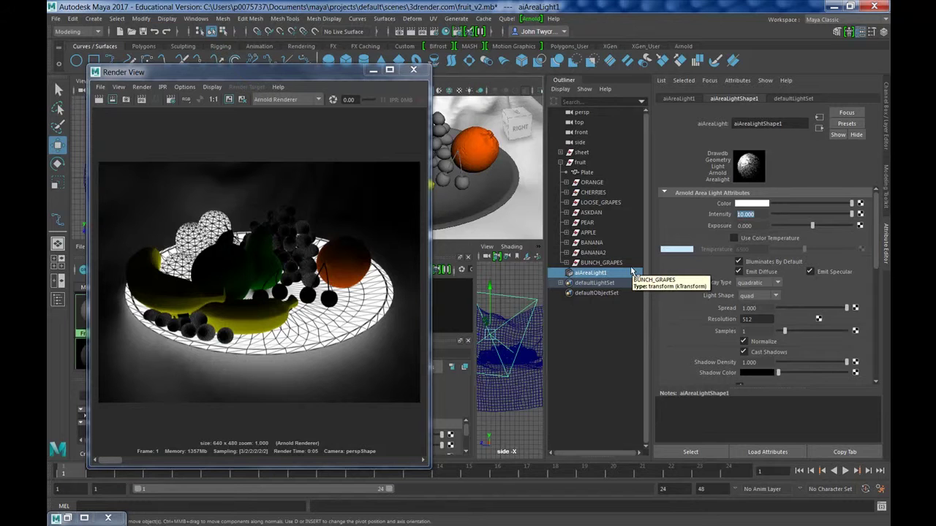
key("Return")
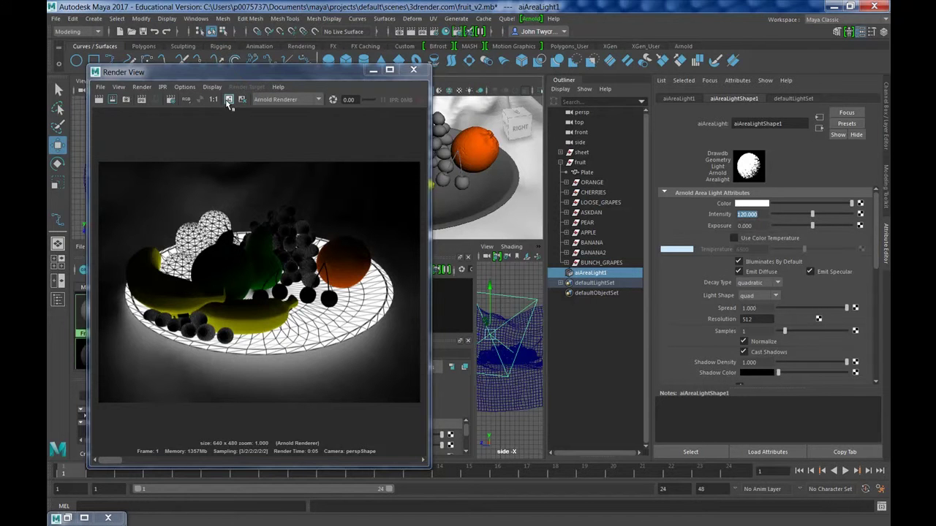
left_click(99, 100)
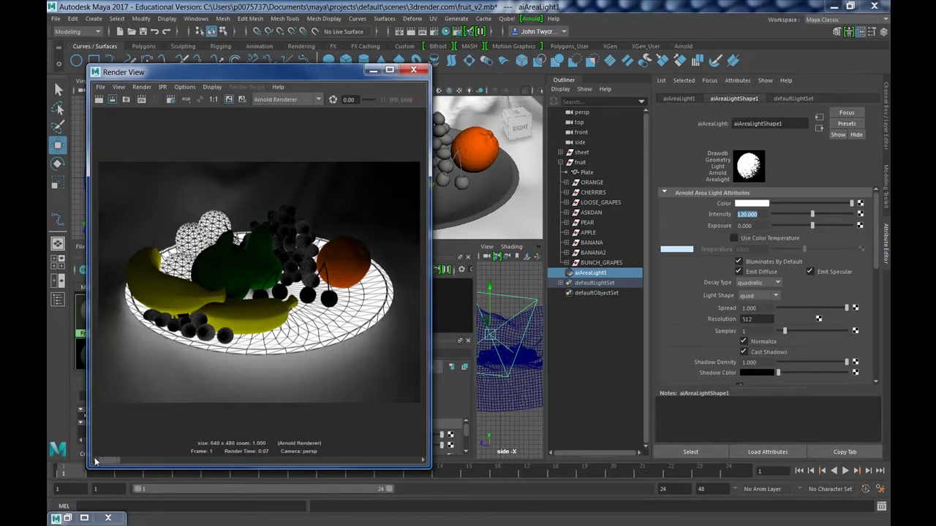
Set the area light intensity to 360 and redo the render.
left_click_drag(138, 466, 109, 464)
key("Return")
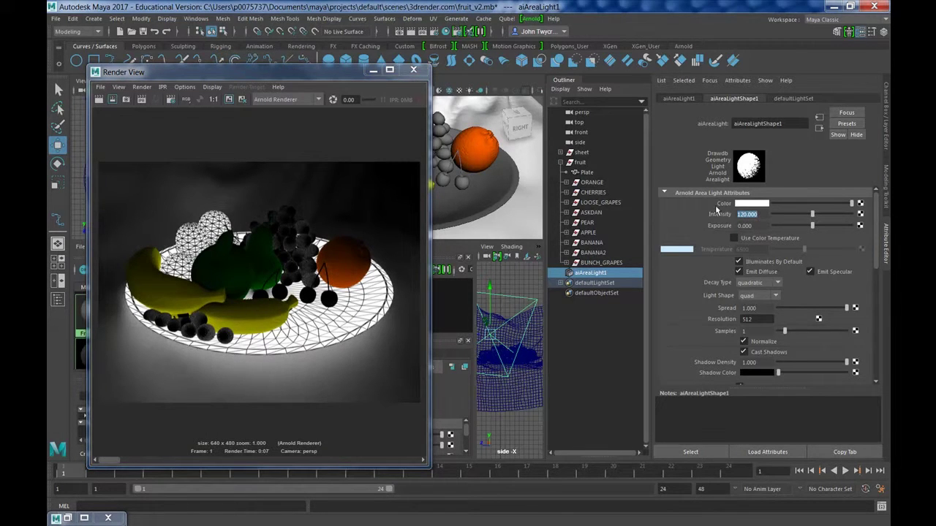
type("360")
key("Return")
left_click(99, 100)
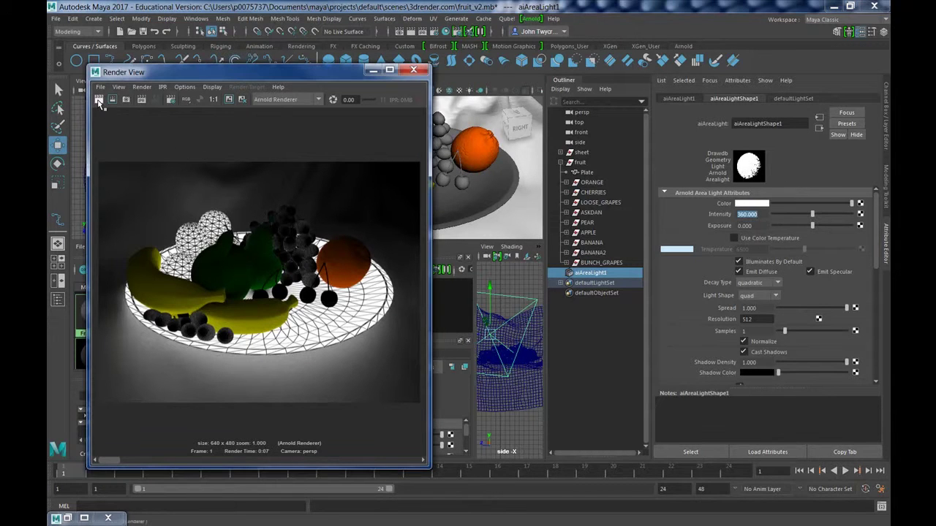
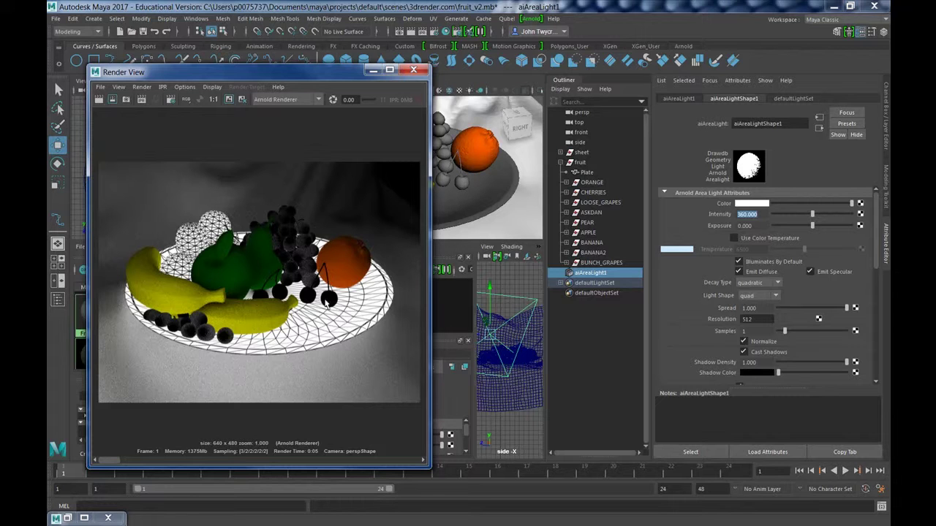
Assign the Plate a new Arnold aiStandard material (aiStandard5), then clear the selection.
left_click(488, 210)
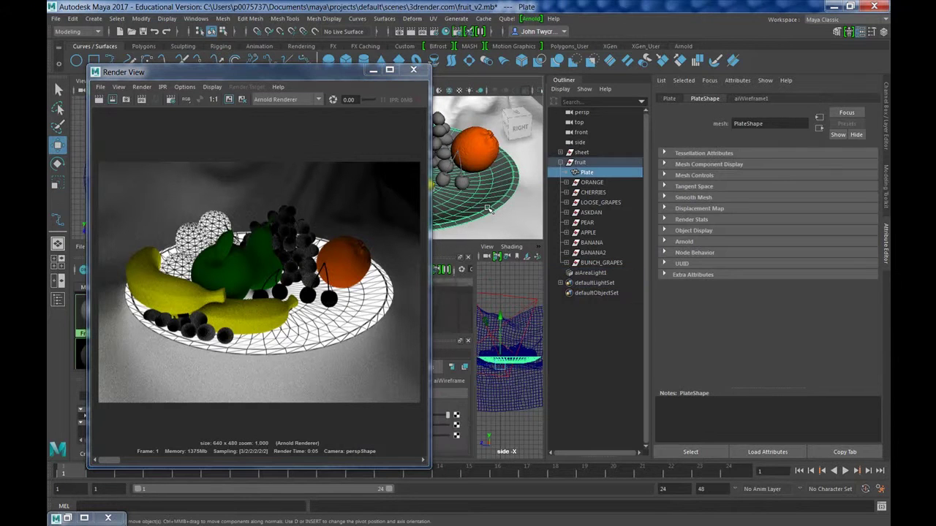
right_click(484, 211)
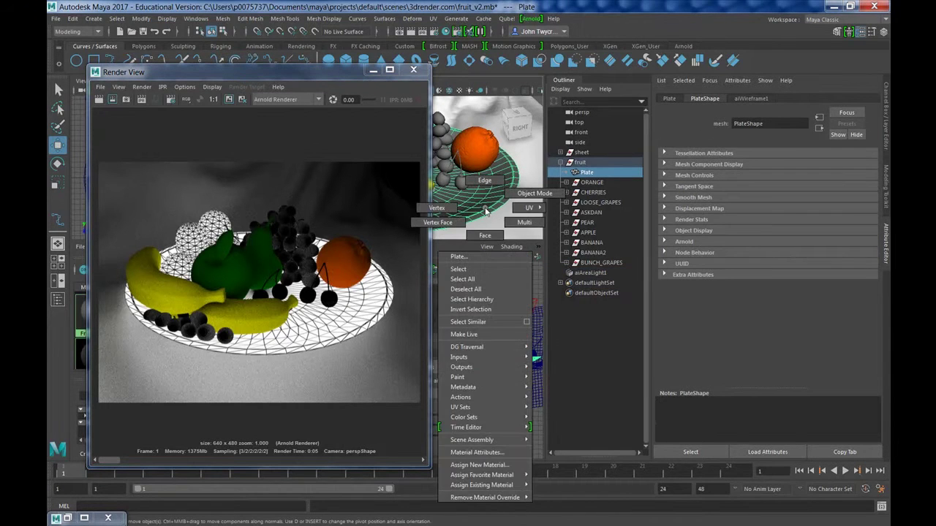
left_click(479, 465)
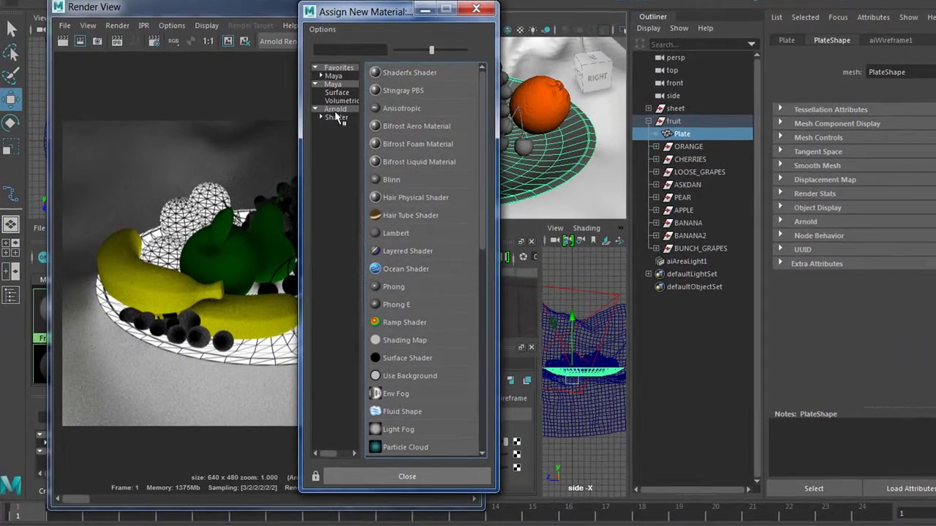
left_click(330, 124)
left_click(411, 162)
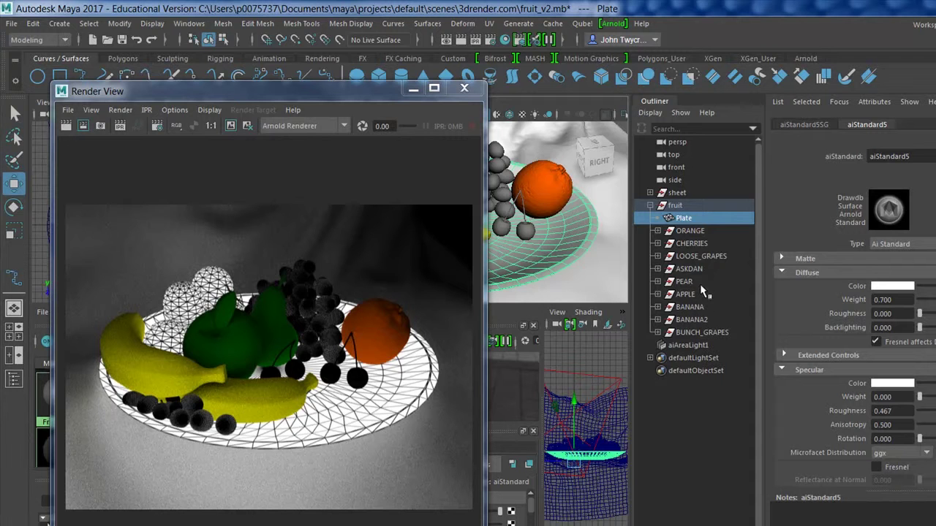
left_click(695, 271)
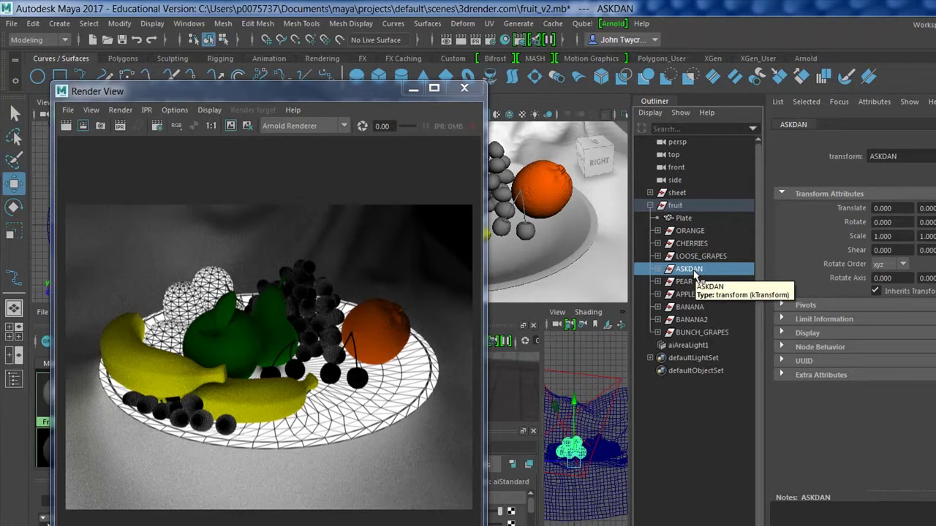
left_click(694, 273, "ctrl")
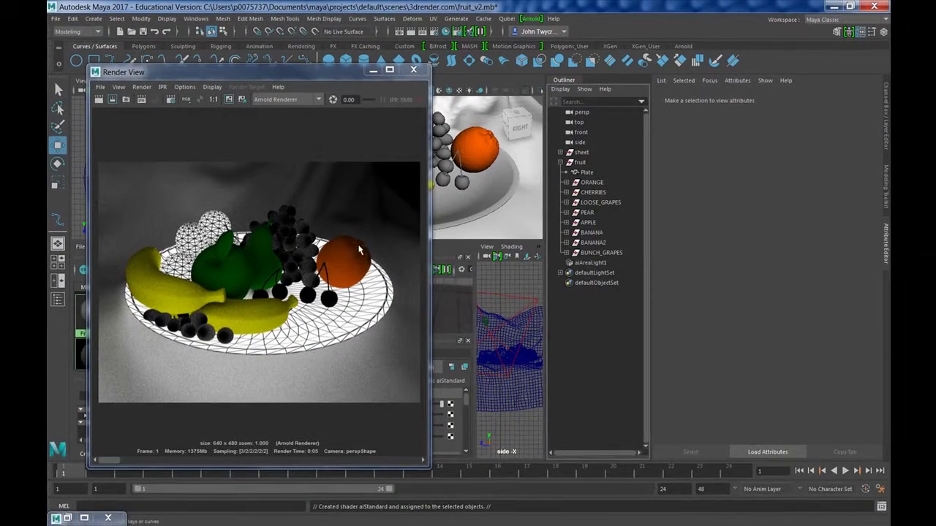
Assign a new Arnold aiStandard material (aiStandard6) to the ASKDAN fruit spheres.
left_click_drag(331, 78, 394, 278)
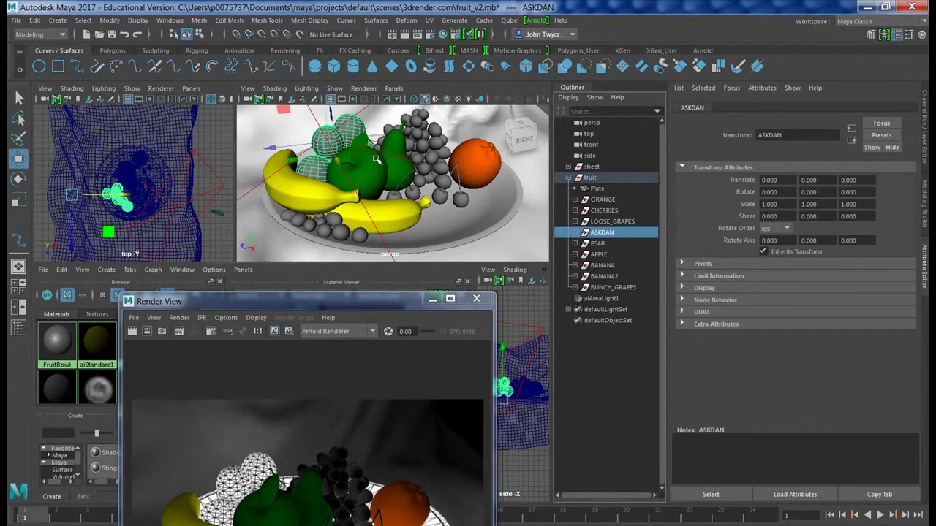
right_click_drag(312, 167, 322, 449)
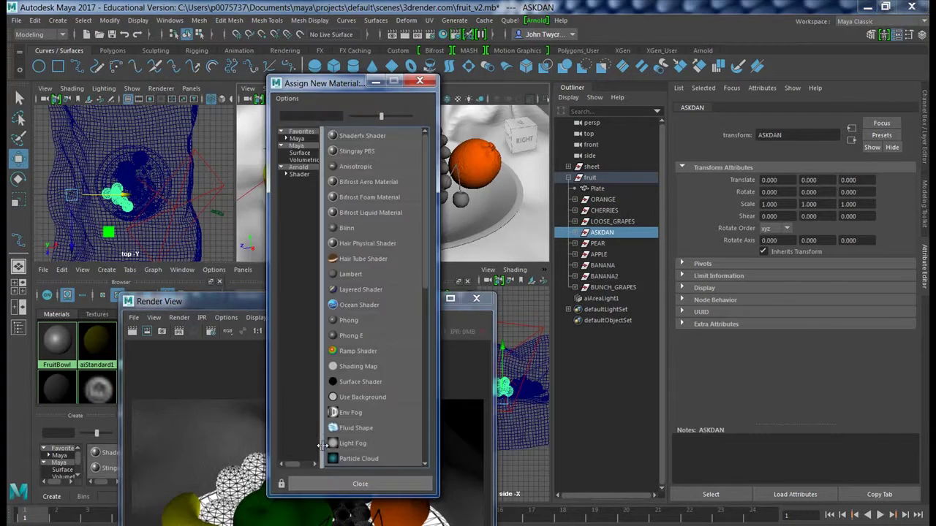
left_click_drag(321, 88, 606, 116)
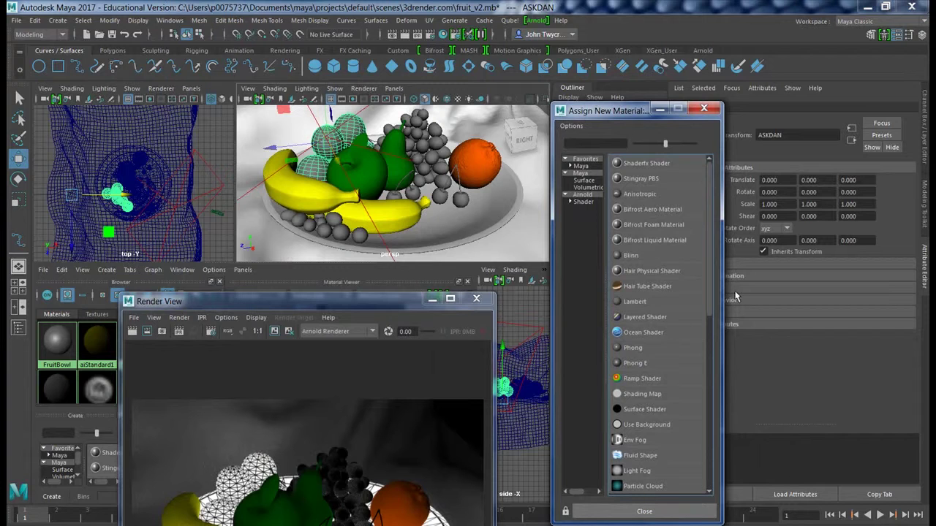
scroll(707, 365, "down", 3)
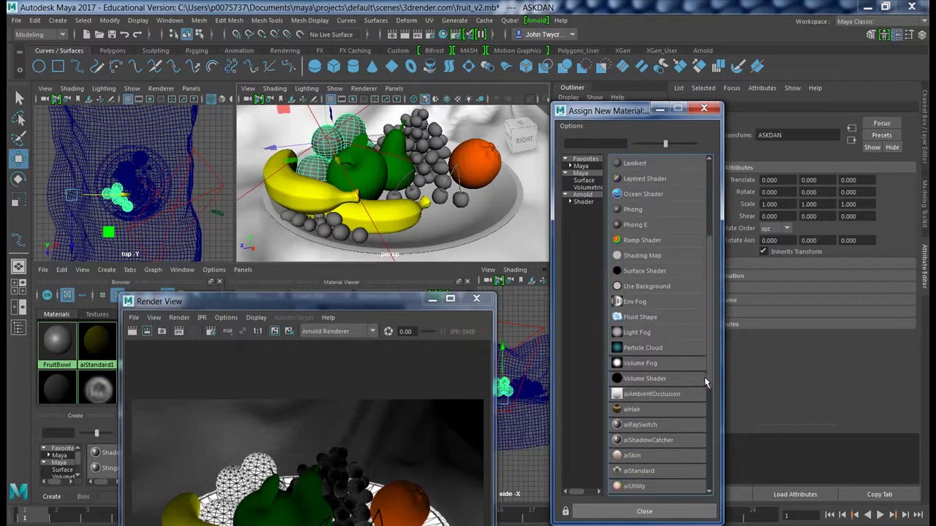
left_click(590, 196)
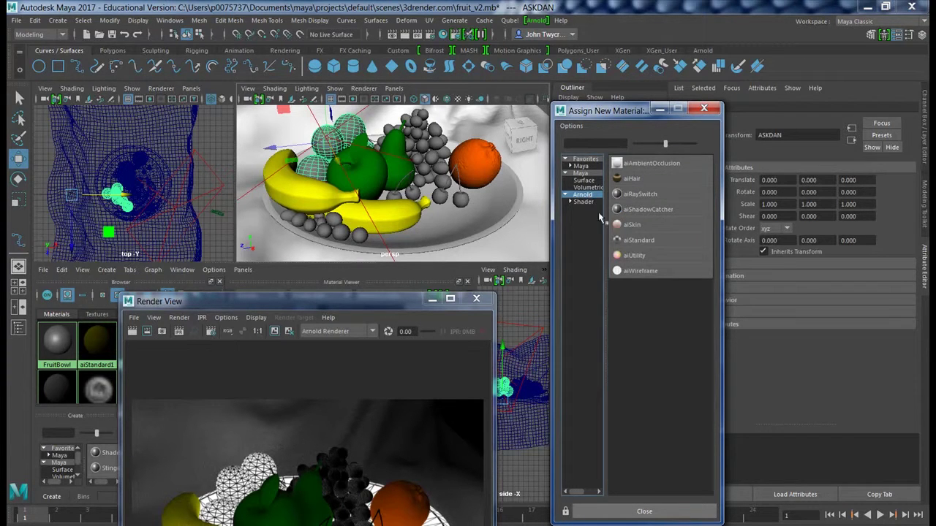
left_click(643, 242)
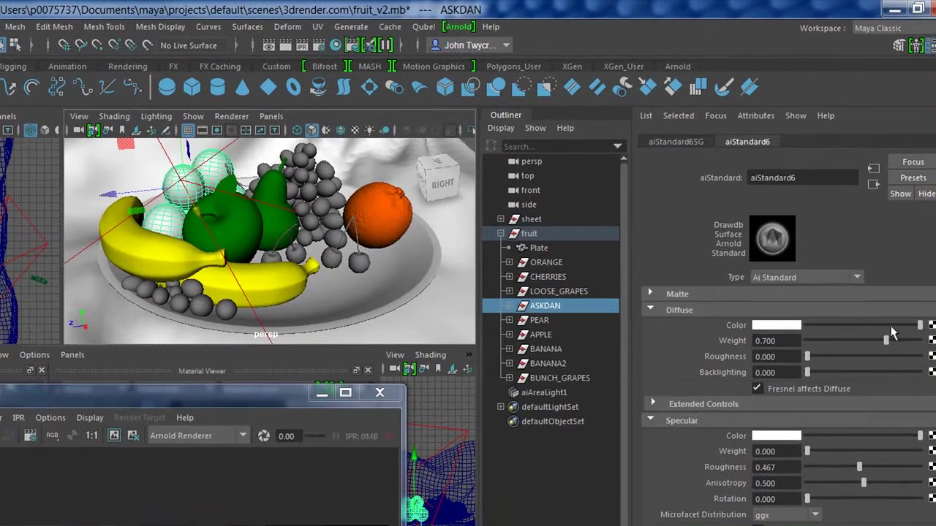
Set the ASKDAN material's diffuse colour to orange from the colour history.
left_click(794, 326)
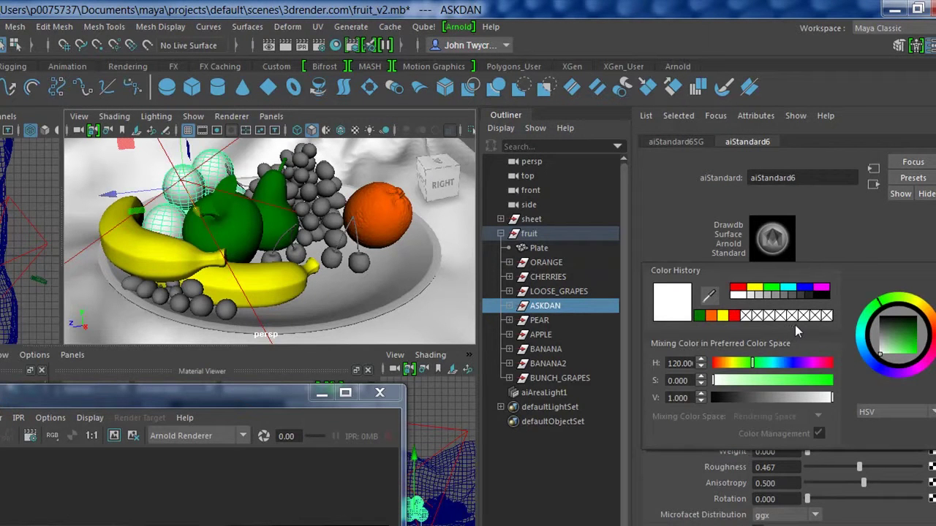
left_click(713, 318)
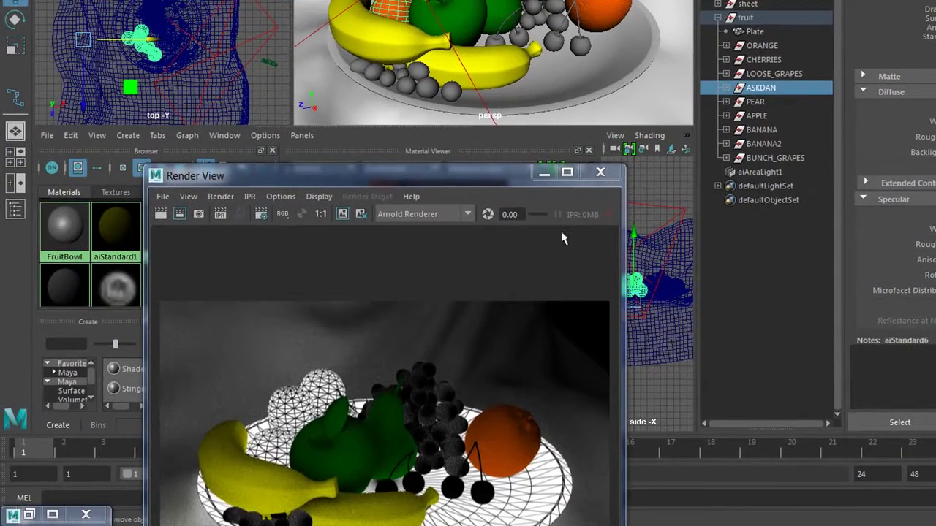
left_click_drag(486, 187, 418, 30)
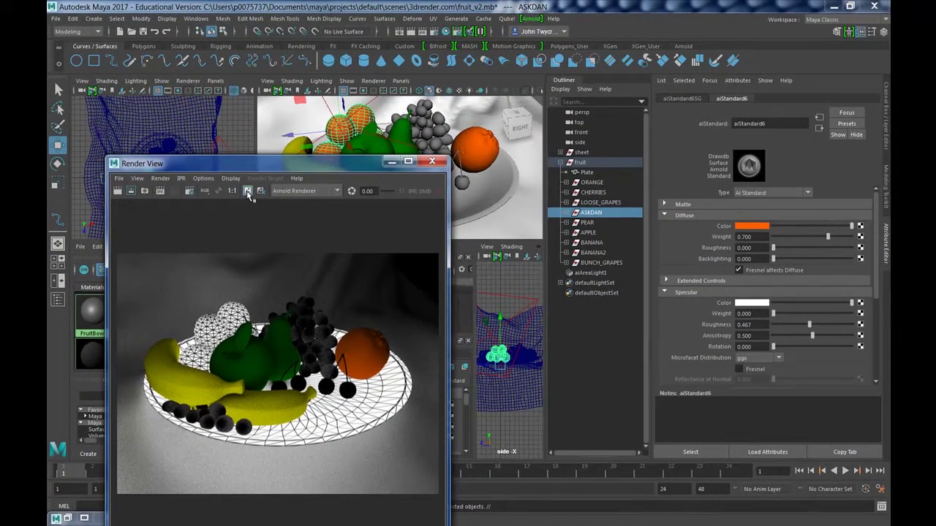
left_click_drag(332, 170, 301, 180)
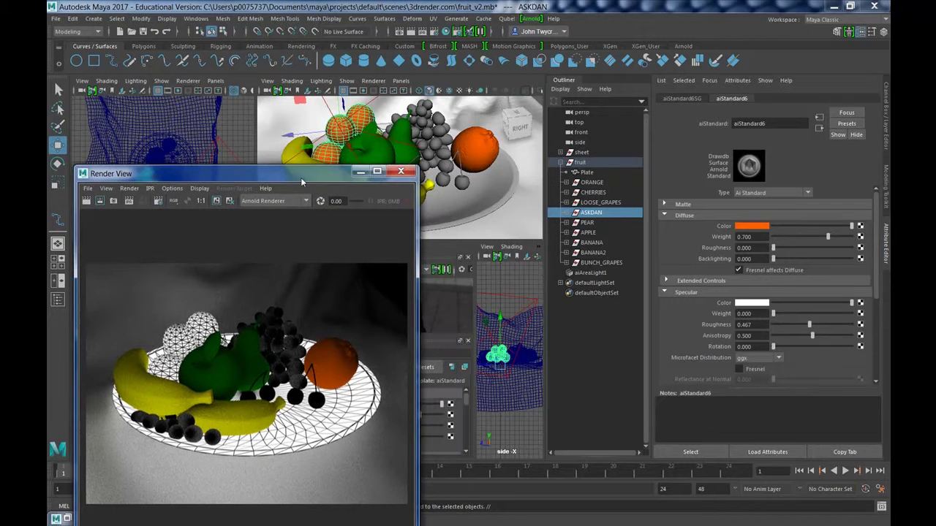
Frame the cherries and split their combined mesh with Mesh > Separate.
left_click(464, 183)
key("f")
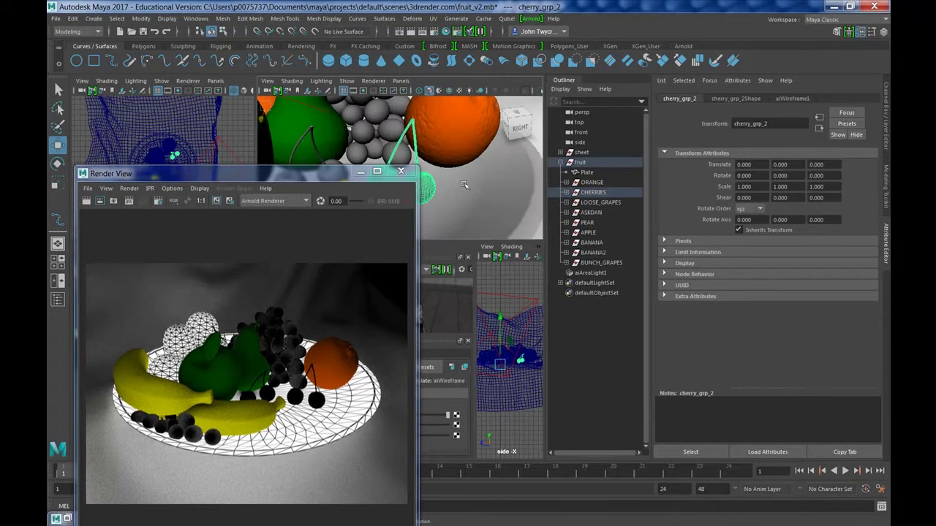
left_click_drag(334, 176, 275, 183)
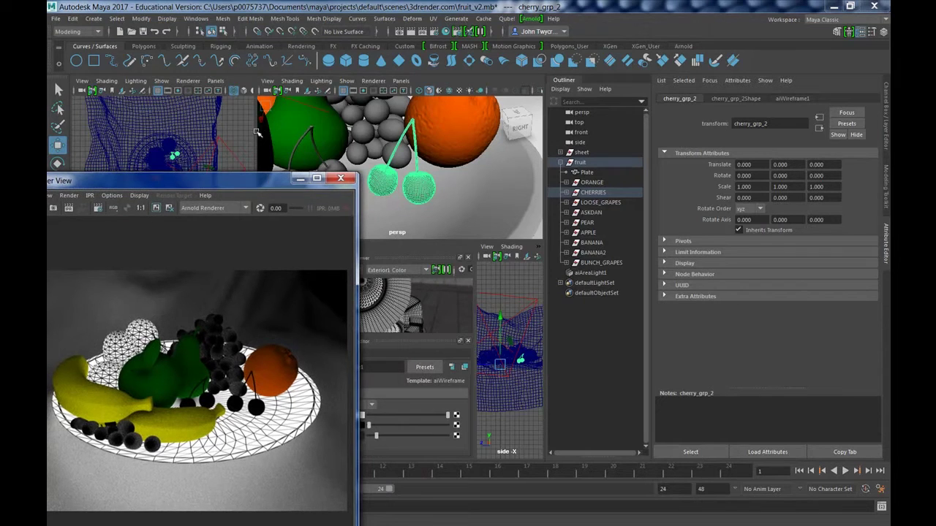
left_click(223, 20)
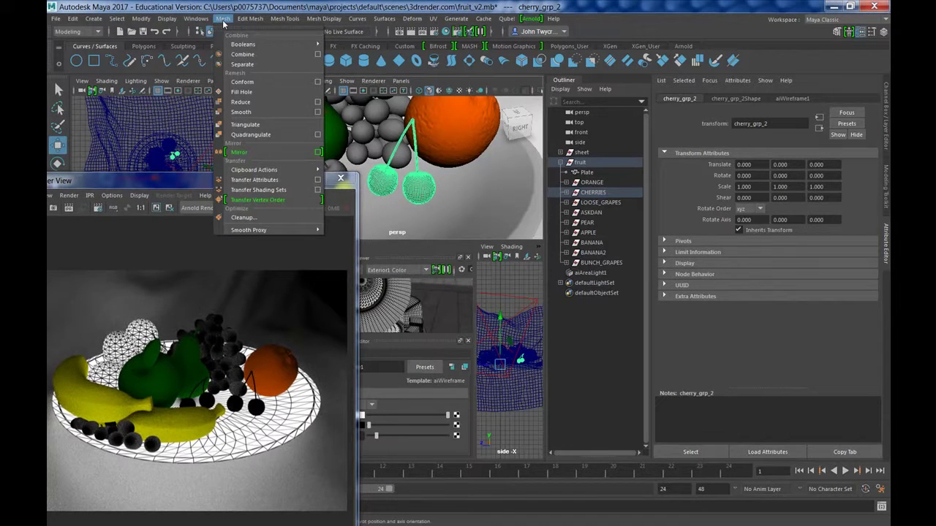
left_click(242, 64)
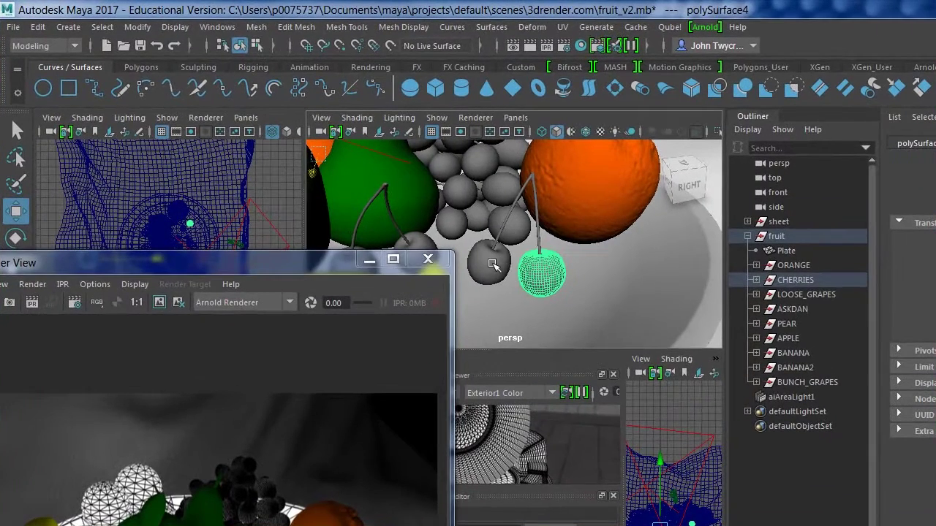
left_click(386, 182)
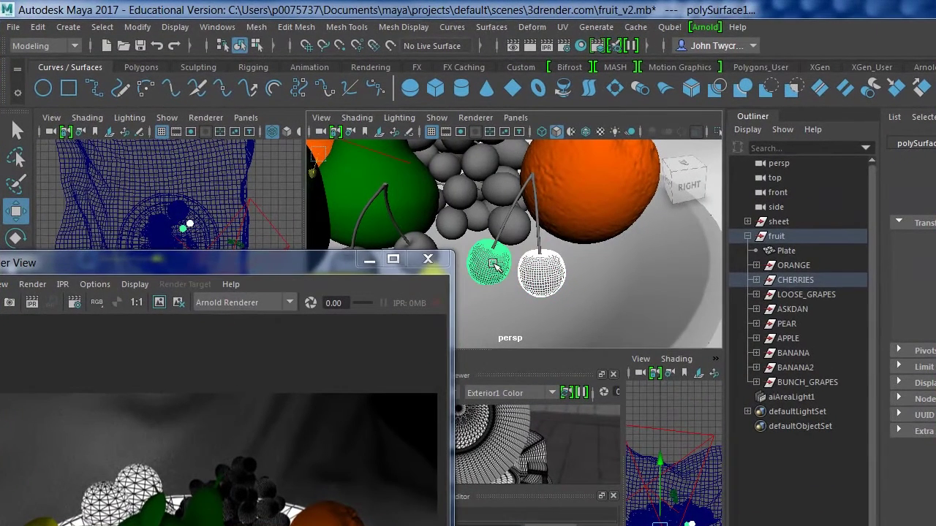
left_click(416, 241)
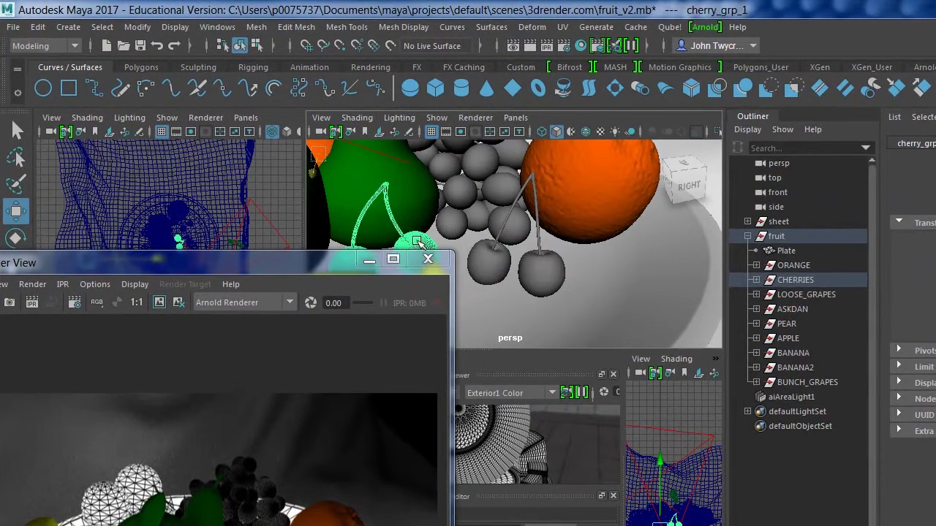
left_click(256, 26)
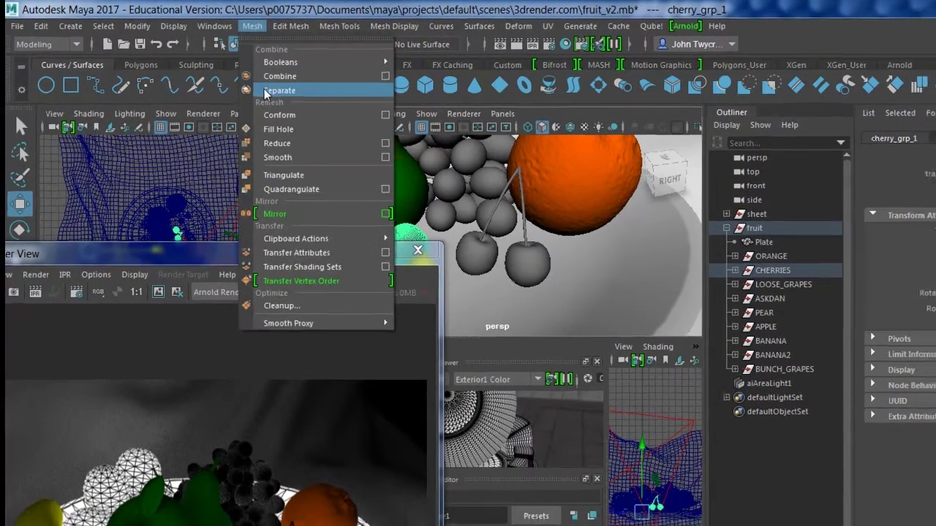
left_click(267, 92)
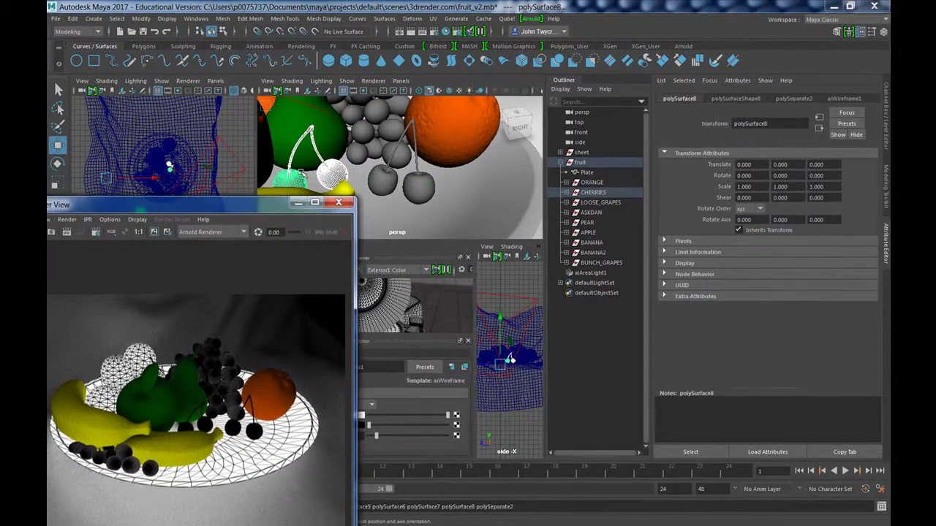
Select the three separated cherries together.
left_click(324, 178)
left_click(328, 176, "shift")
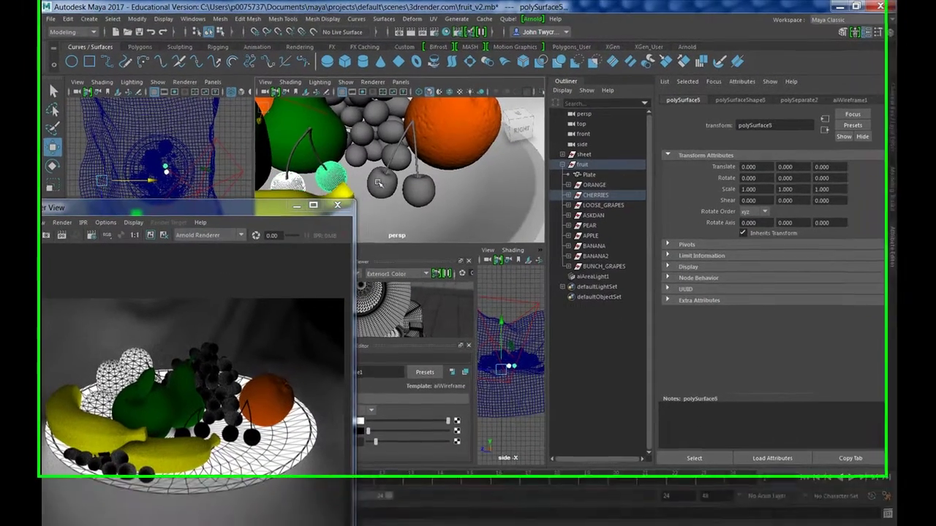
left_click(380, 175, "shift")
left_click(419, 193, "shift")
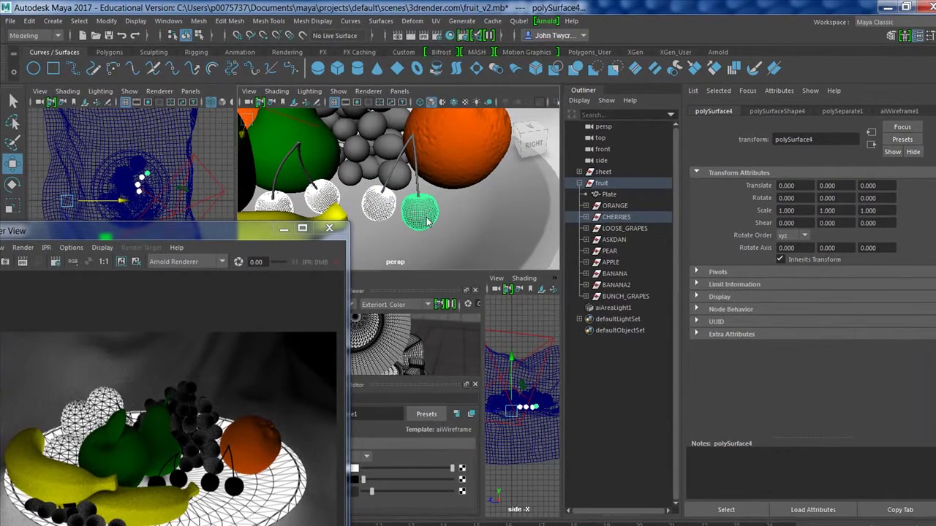
Assign the selected cherries a new Arnold aiStandard material (aiStandard7).
right_click(428, 222)
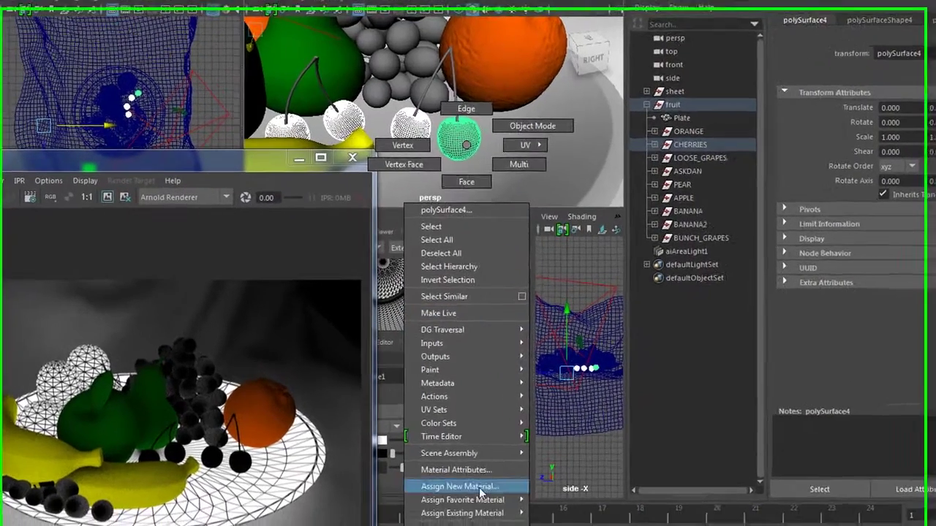
left_click(439, 504)
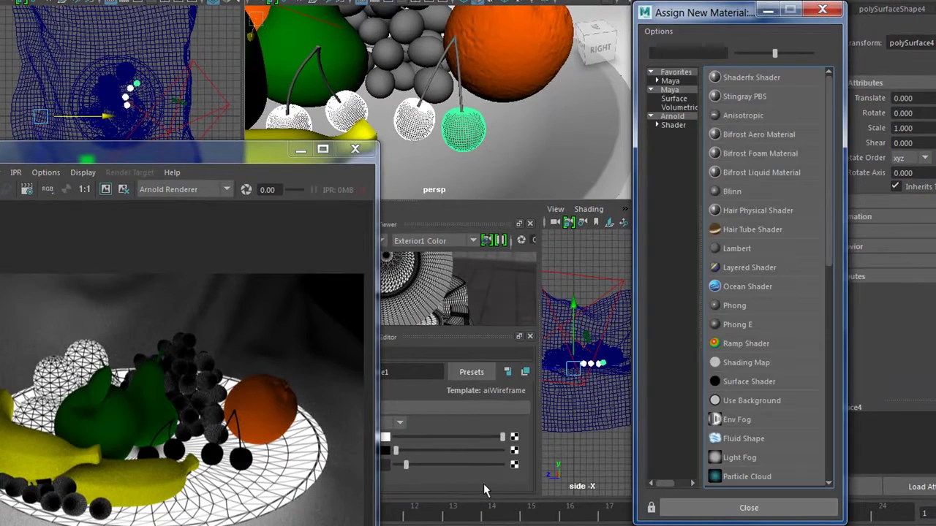
left_click(679, 117)
left_click(751, 182)
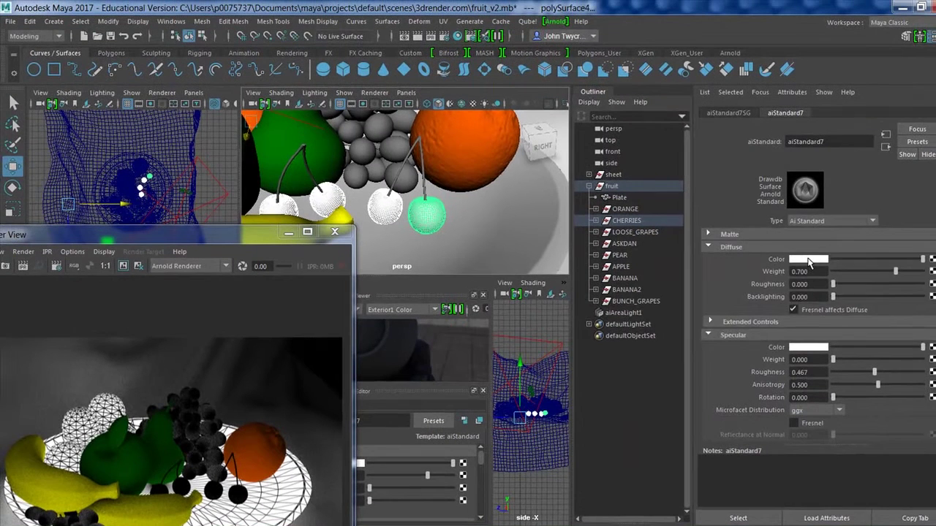
Make the cherry material's diffuse colour a deep dark red, then select both cherry stems.
left_click(916, 178)
left_click(764, 229)
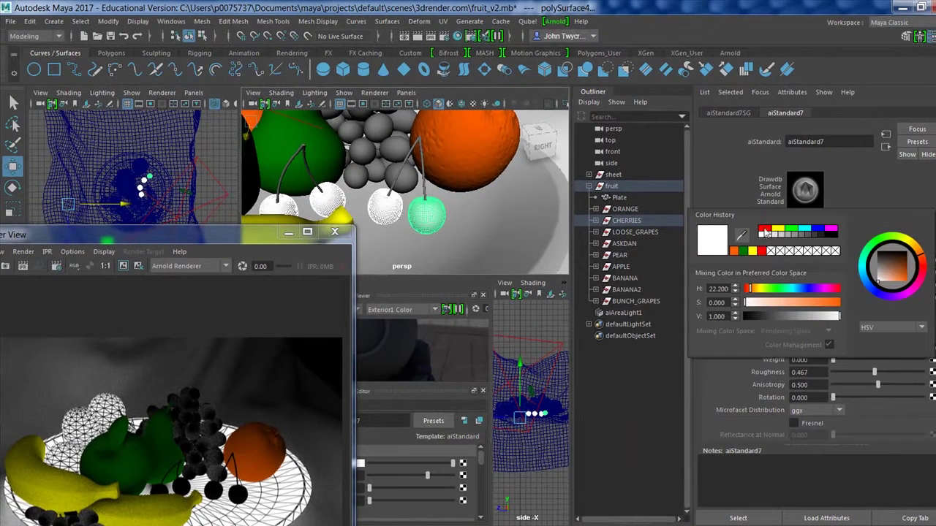
left_click_drag(899, 276, 901, 272)
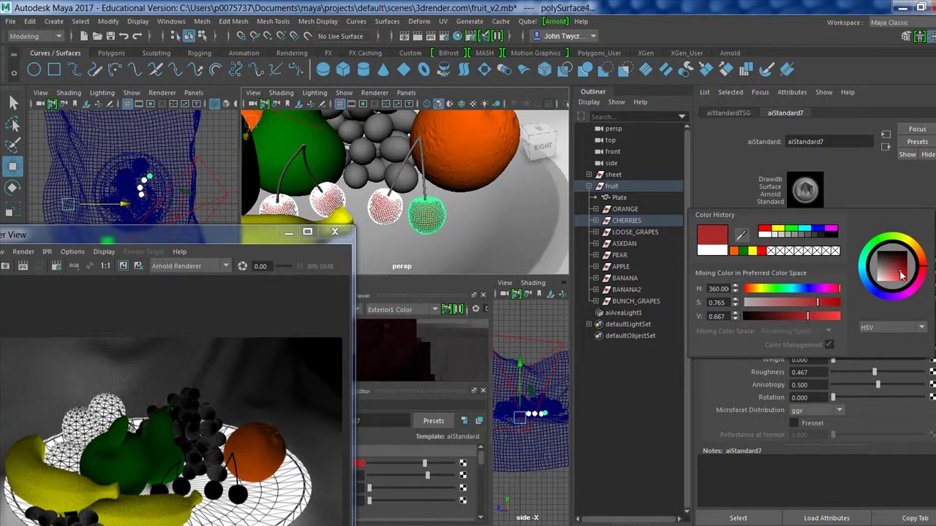
left_click(421, 183)
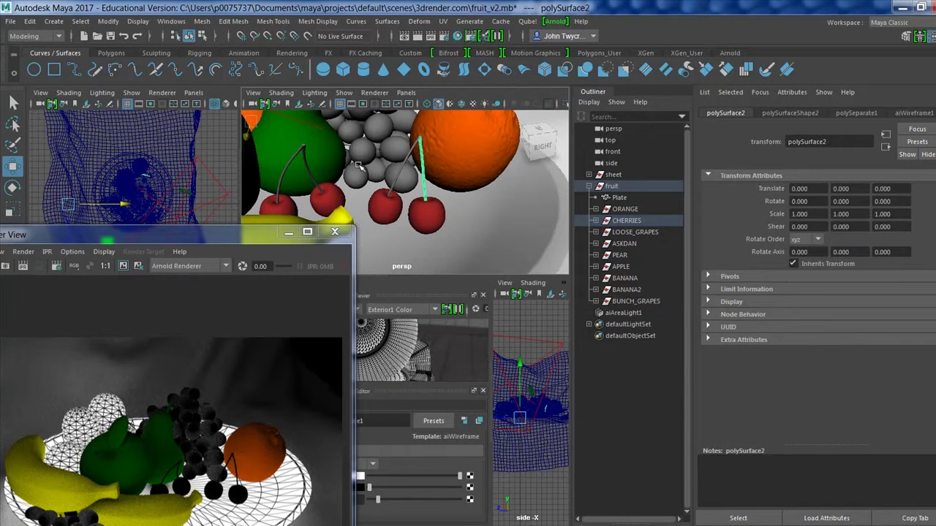
left_click(401, 170)
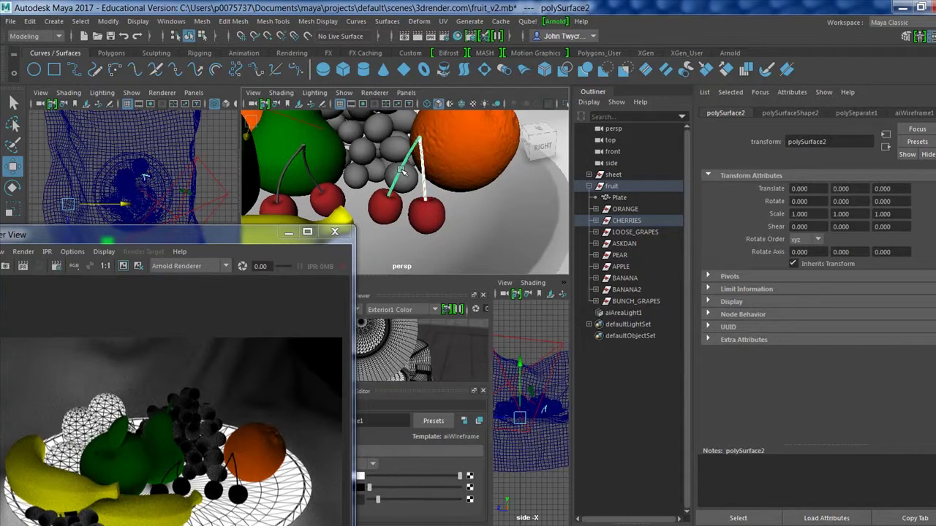
Give the cherry stems a new aiStandard material (aiStandard8) with a brown diffuse colour.
left_click(302, 165)
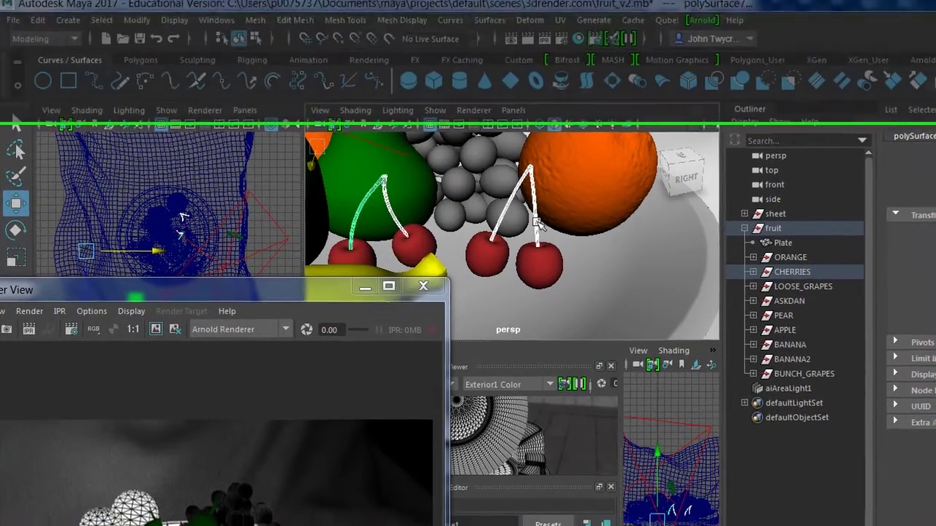
right_click(541, 236)
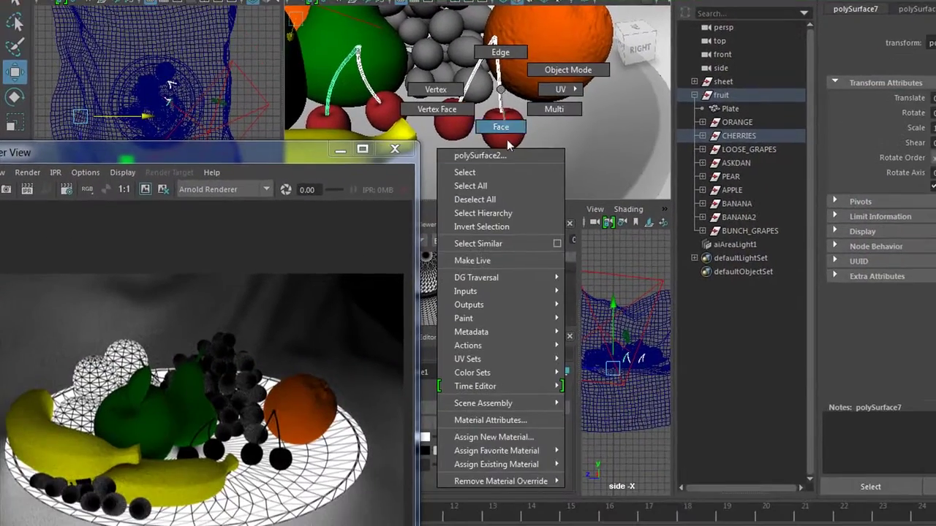
left_click(501, 467)
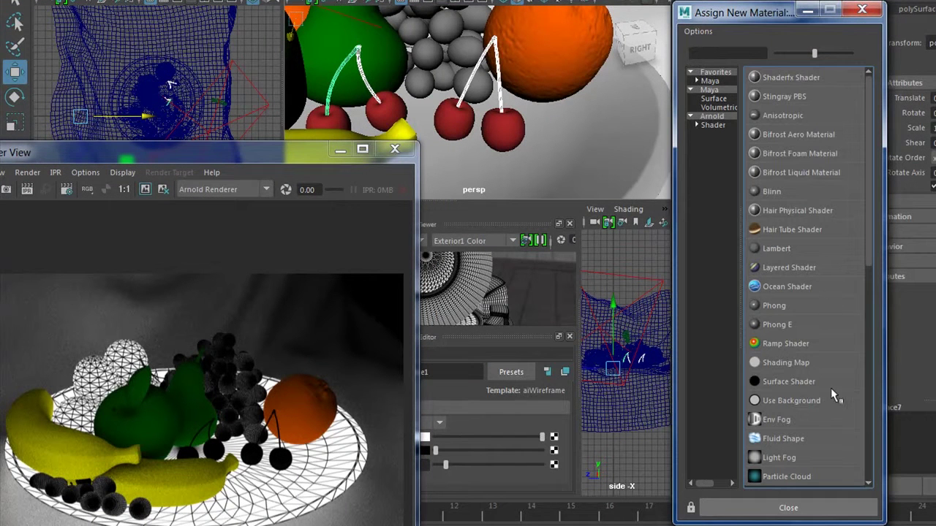
left_click(720, 116)
left_click(782, 173)
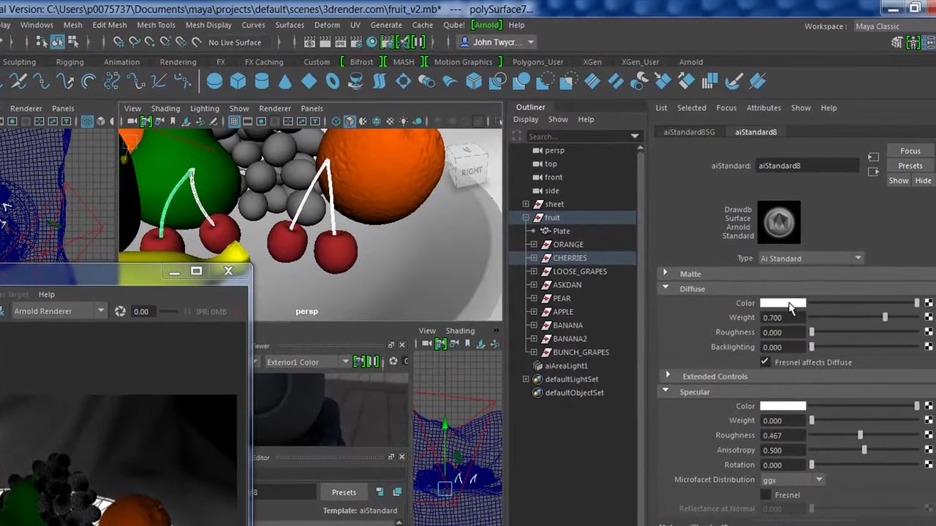
left_click(869, 242)
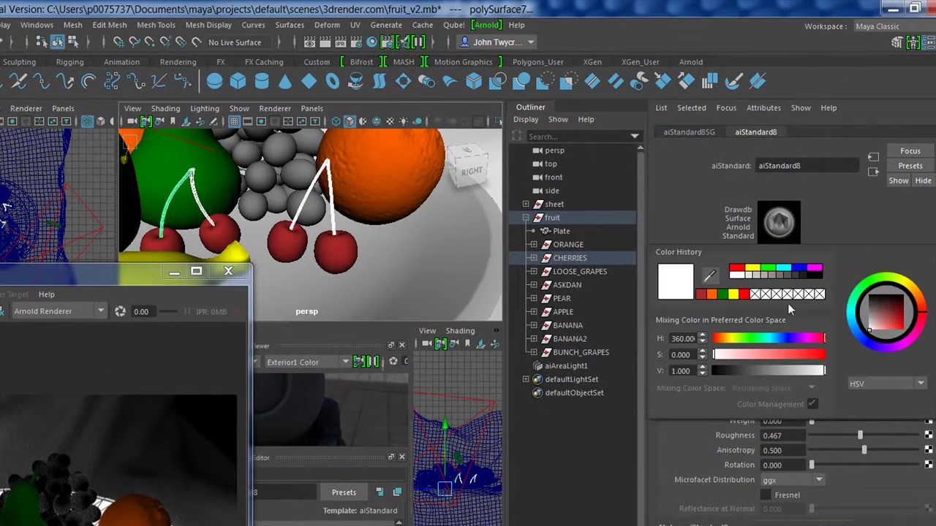
left_click(713, 296)
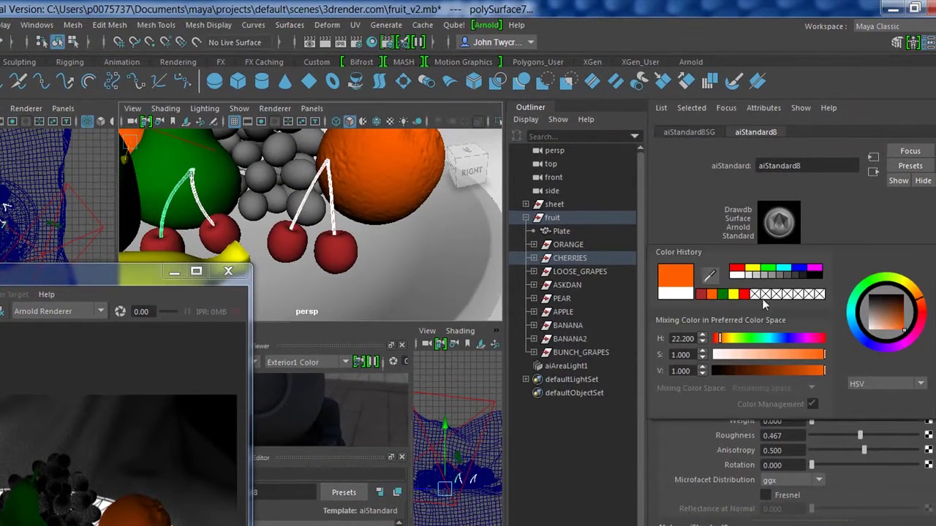
left_click_drag(900, 326, 890, 316)
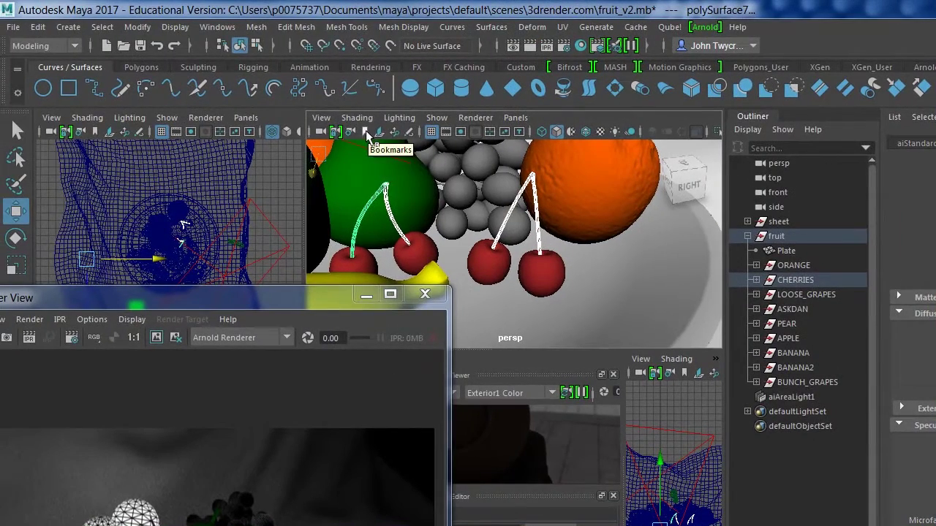
Switch the perspective view to a saved bookmark camera and move the Render View right.
left_click(367, 132)
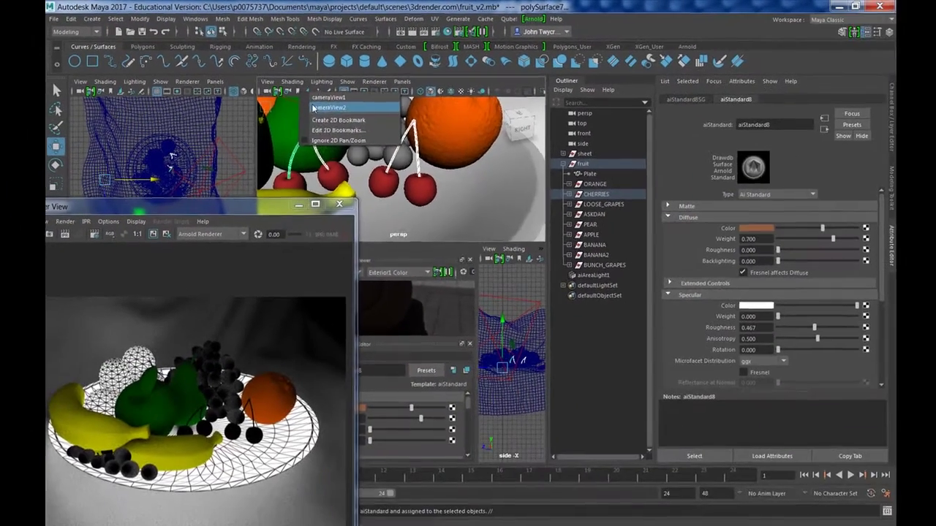
left_click(388, 152)
left_click_drag(293, 212, 753, 82)
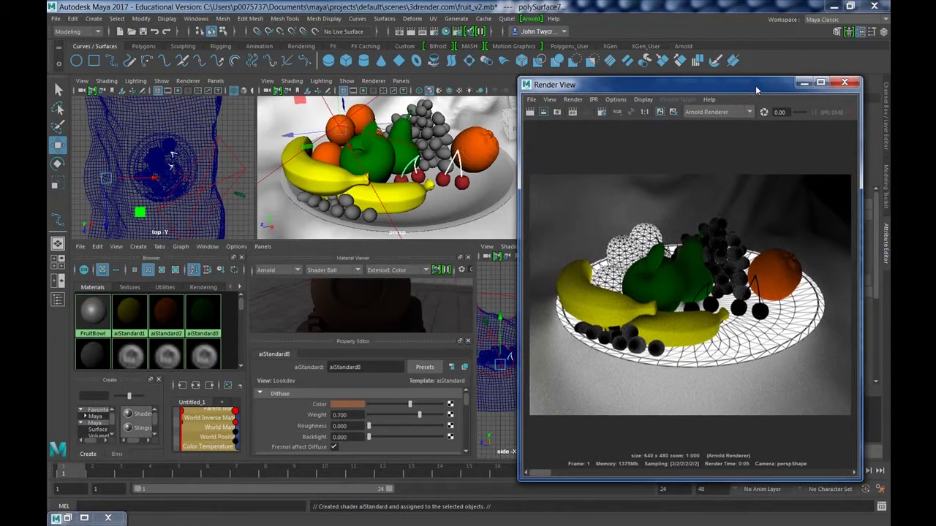
Re-render the fruit bowl in the Render View to show the red cherries and brown stems.
left_click(531, 112)
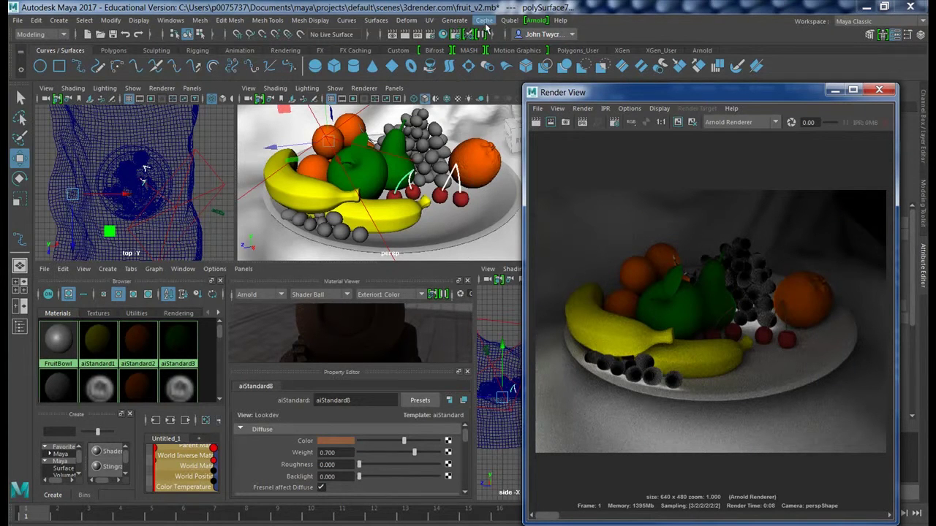
left_click(535, 20)
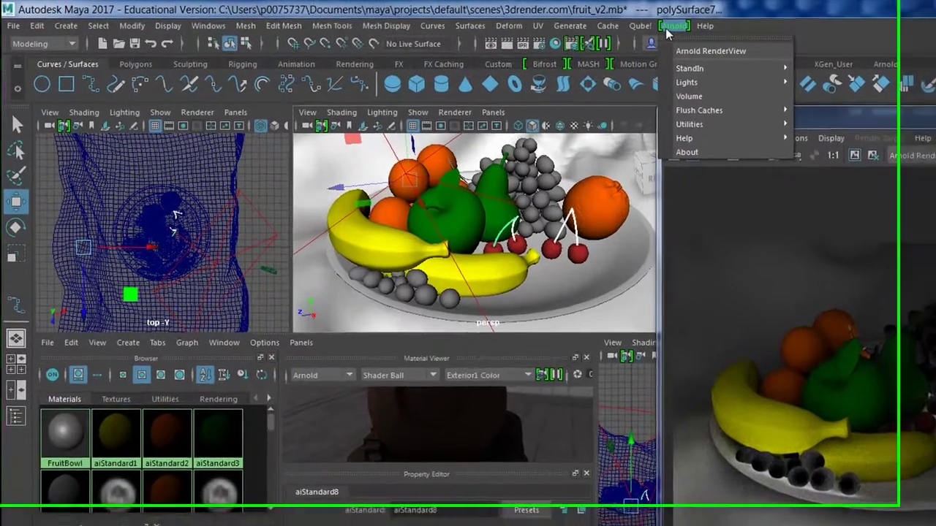
mouse_move(538, 64)
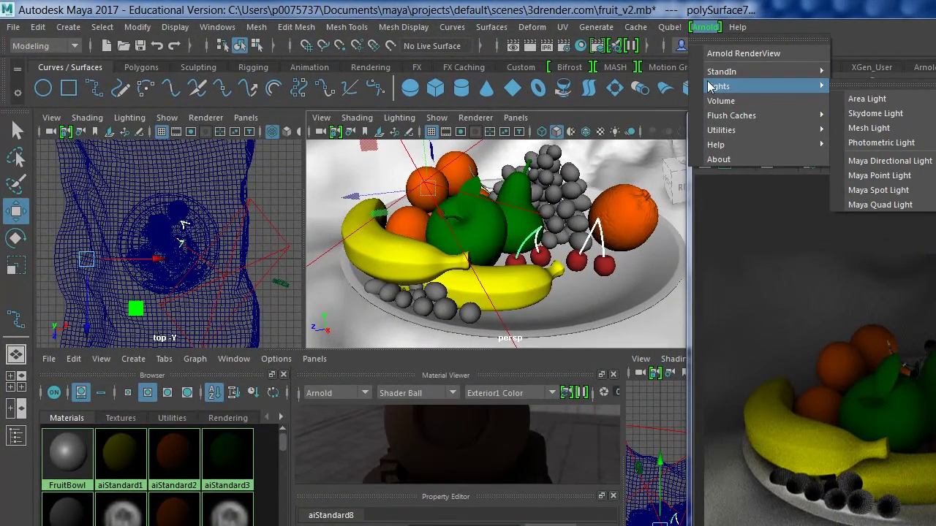
Create an Arnold skydome light (aiSkyDomeLight1) and set its intensity to 0.2.
left_click(870, 114)
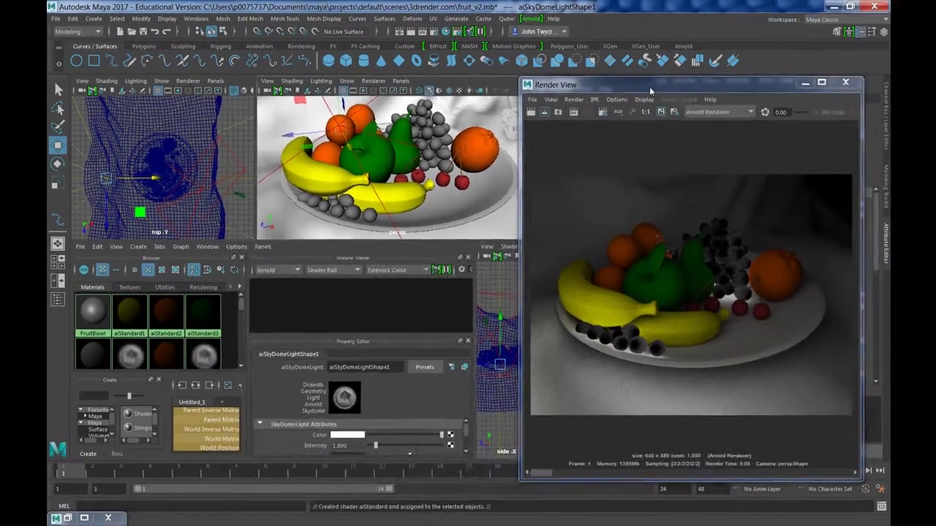
left_click_drag(864, 128, 229, 243)
left_click_drag(218, 179, 217, 219)
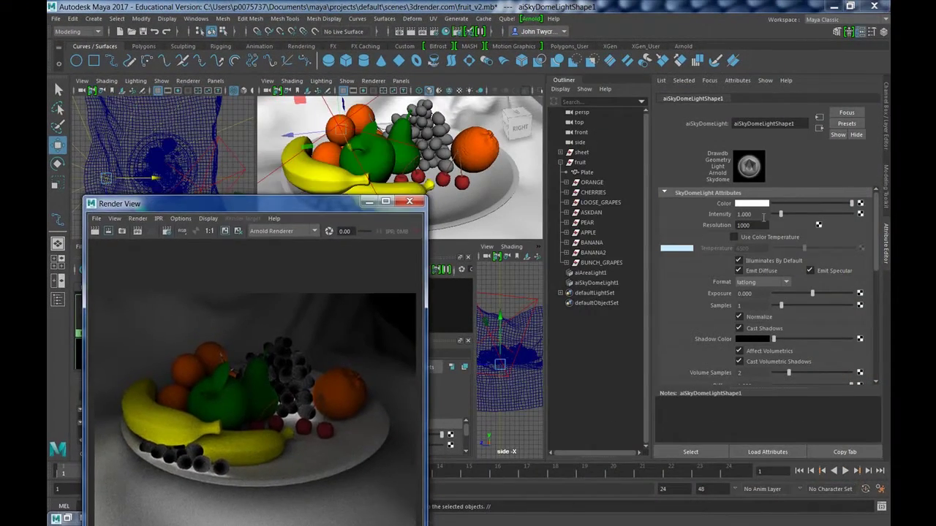
left_click_drag(762, 217, 707, 214)
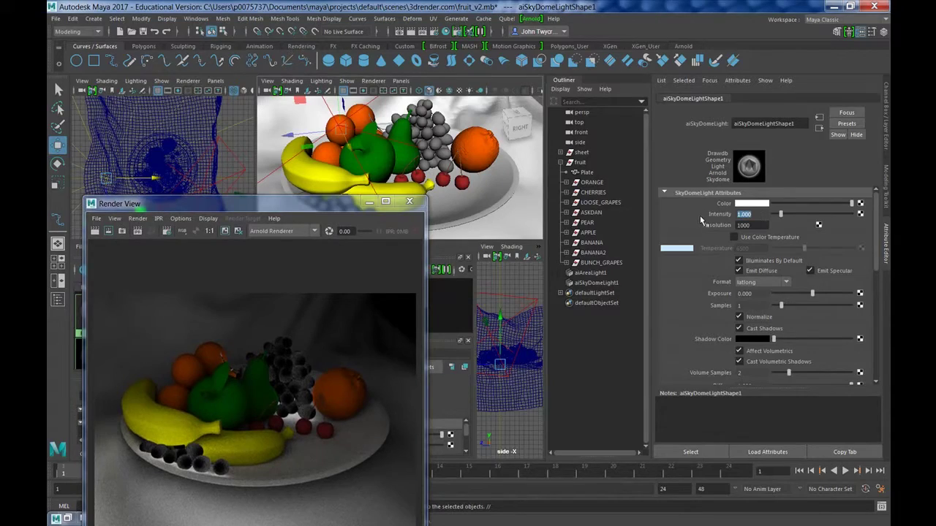
type("0.2")
key("Return")
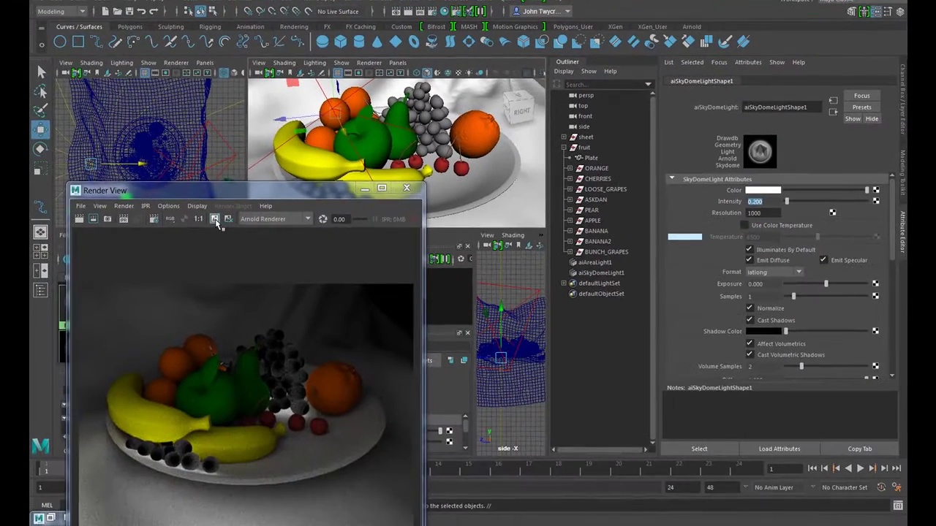
left_click(170, 279)
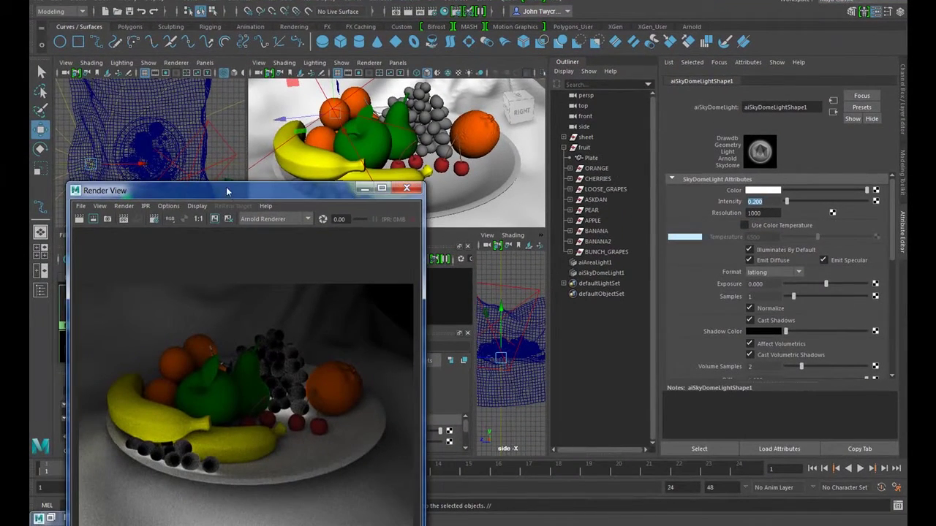
left_click_drag(227, 191, 215, 120)
Render the fruit bowl lit by the dimmed skydome and save the scene with Ctrl+S.
left_click(70, 148)
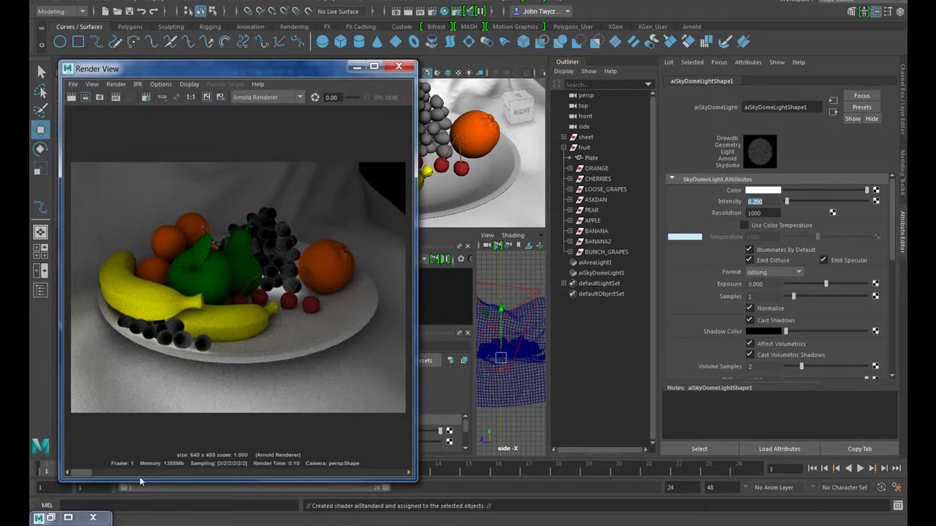
left_click_drag(106, 475, 85, 474)
key("ctrl+s")
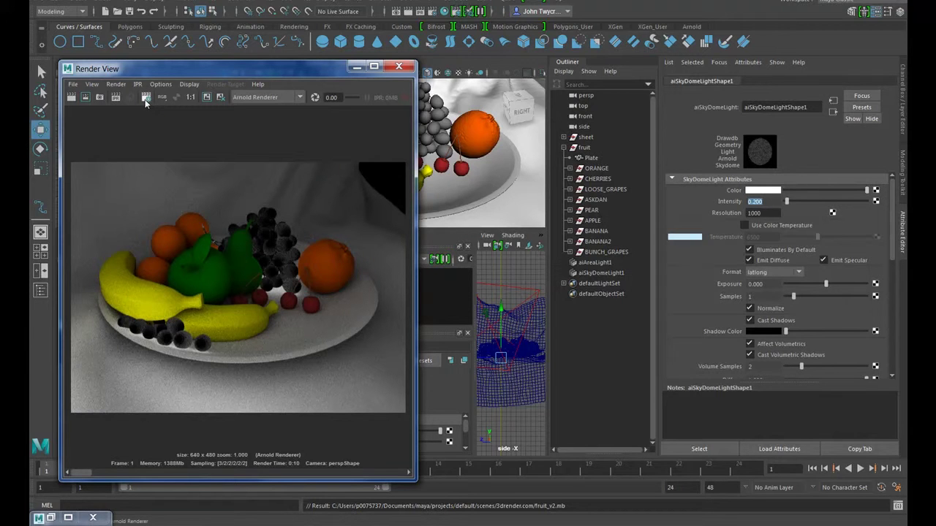
left_click_drag(159, 71, 555, 55)
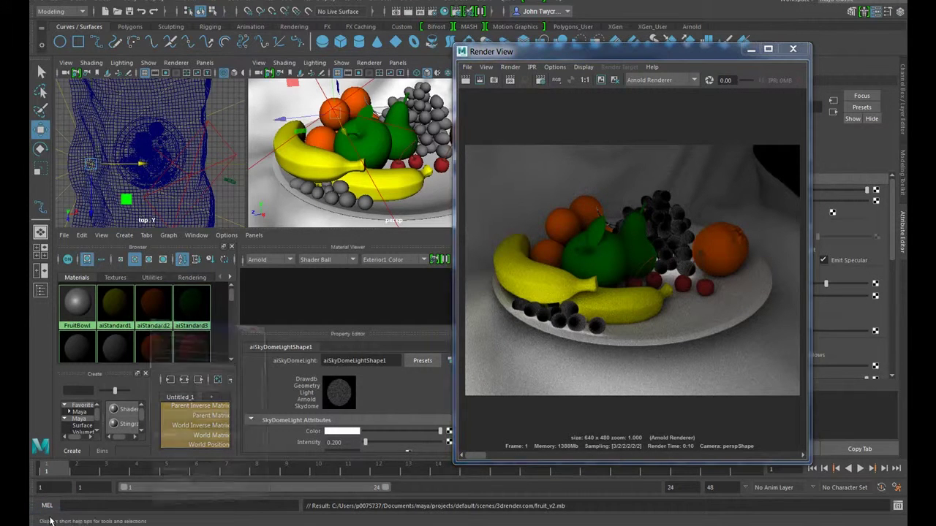
Set the Arnold Camera (AA) and Diffuse samples to 5 in Render Settings and re-render.
left_click(541, 79)
left_click_drag(415, 66, 197, 66)
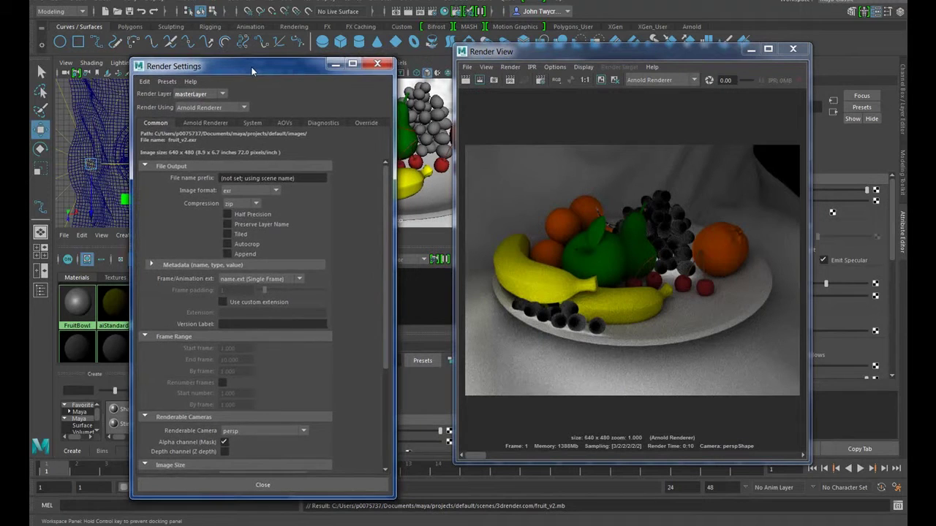
left_click(220, 125)
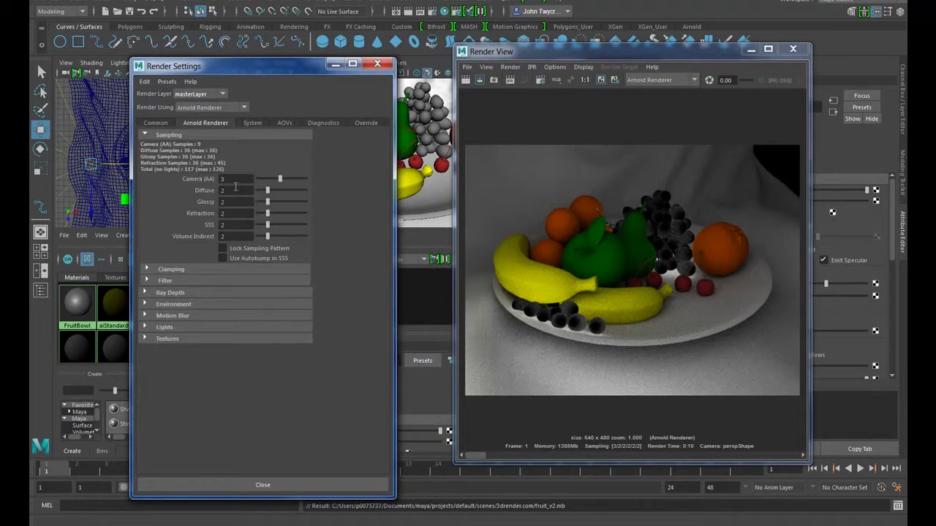
left_click(209, 179)
type("5")
key("Tab")
type("5")
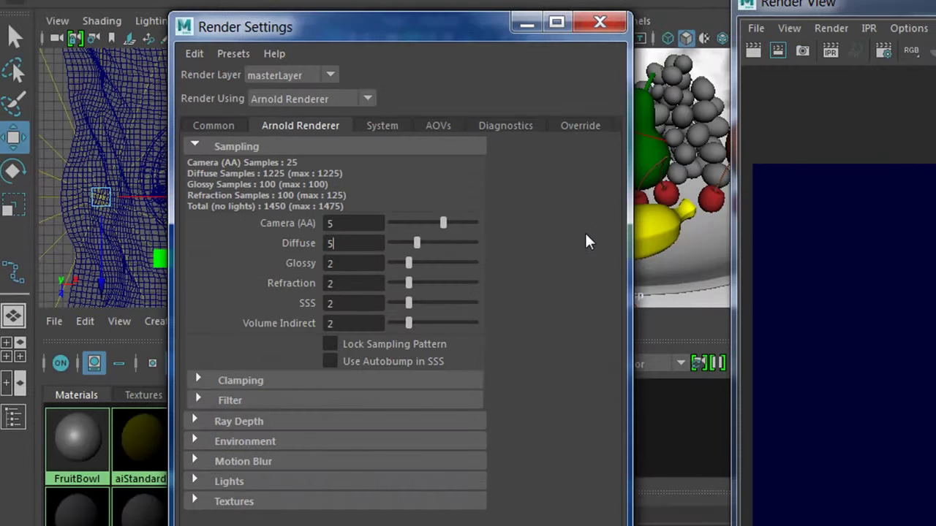
left_click(754, 50)
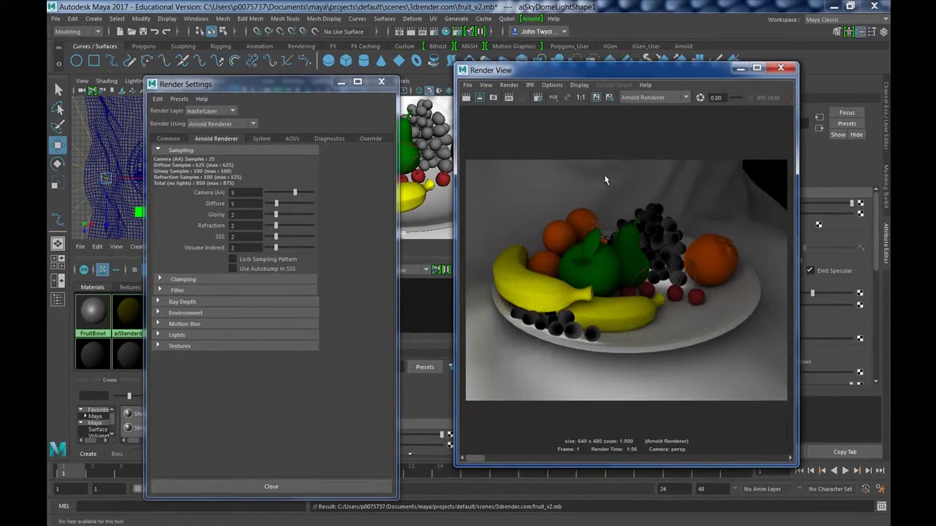
Maximize the Render View, show the render at 1:1, and flip between stored renders to compare.
left_click(757, 67)
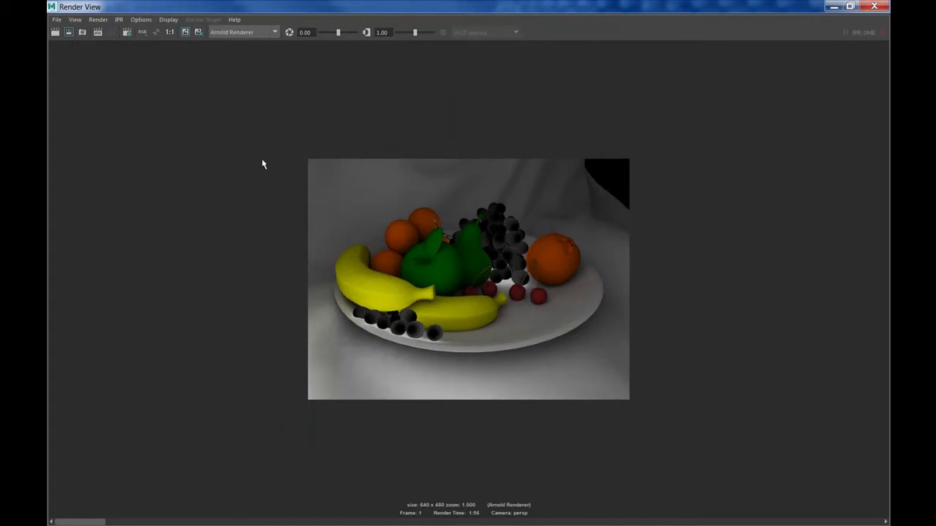
scroll(261, 164, "up", 3)
scroll(261, 163, "up", 1)
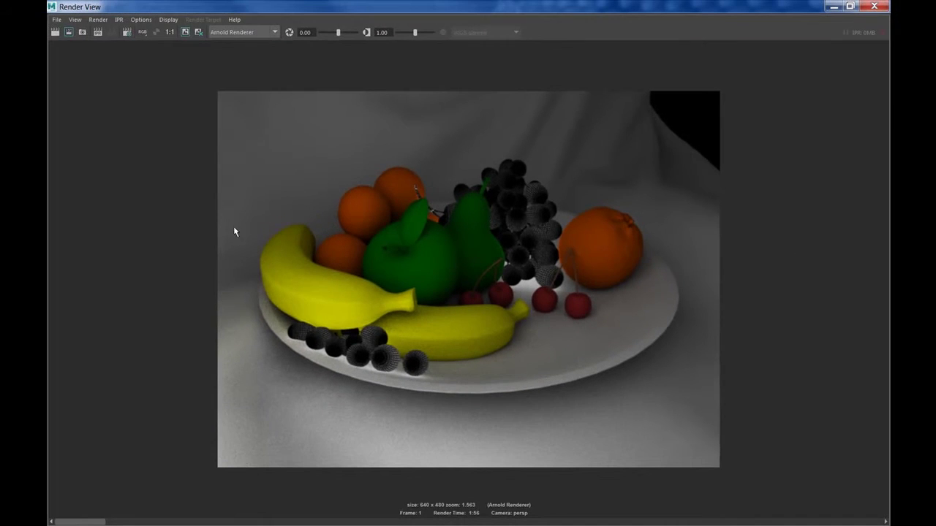
left_click(170, 32)
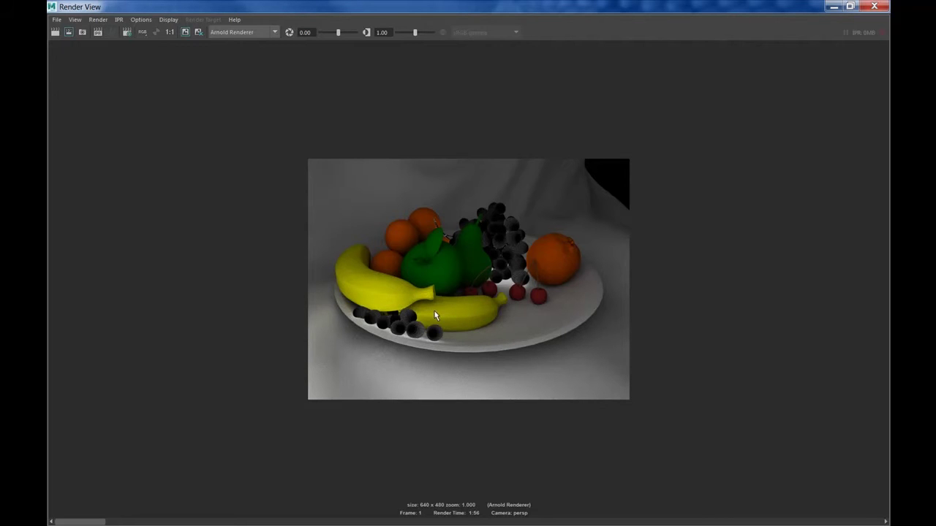
left_click(195, 522)
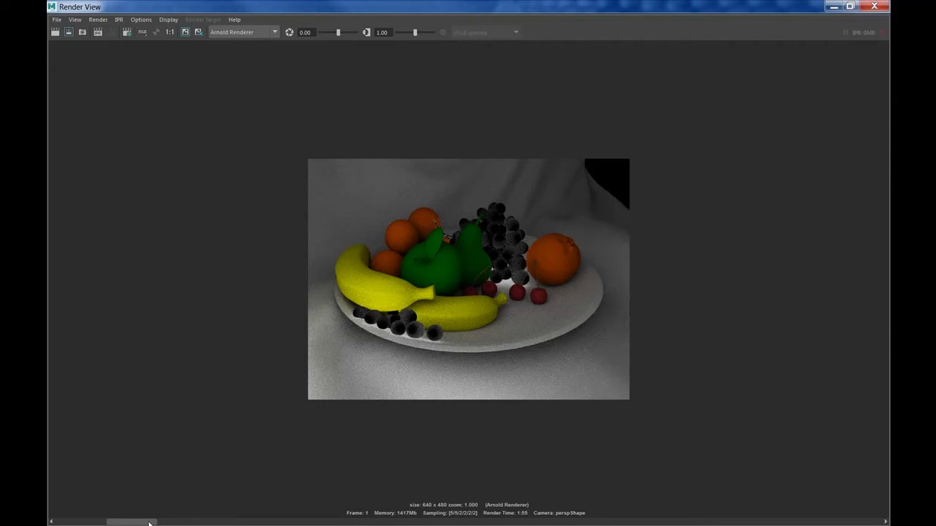
left_click(106, 523)
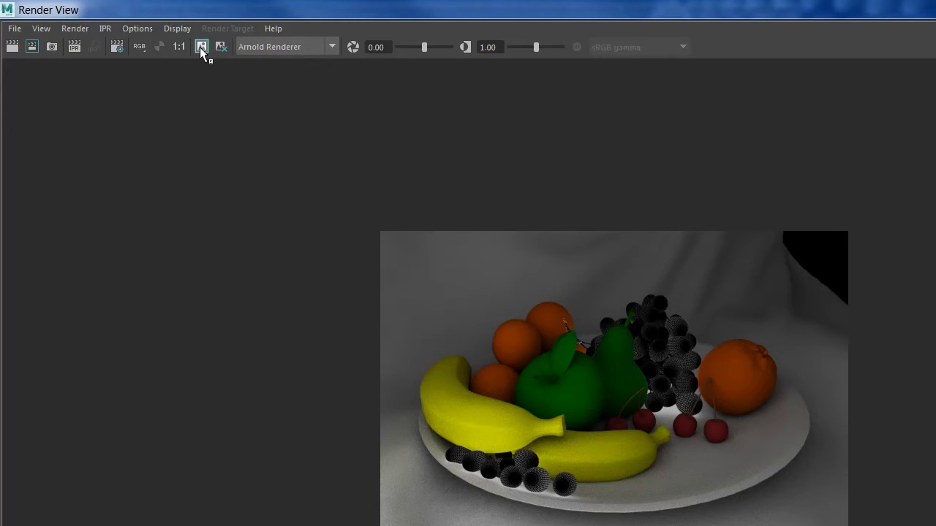
Save the Render View image as 'fuitbowl' in PNG format to the project images folder.
left_click(14, 28)
left_click(25, 71)
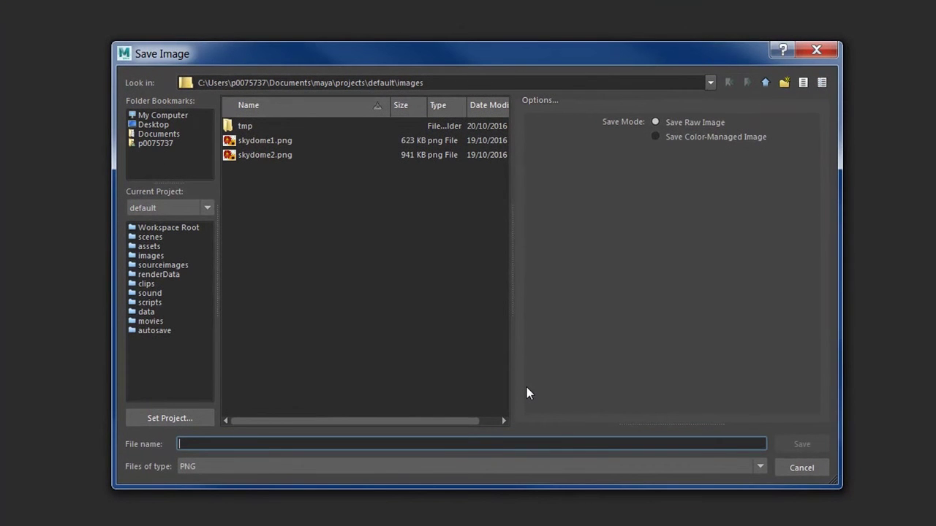
type("fuitb")
type("owl")
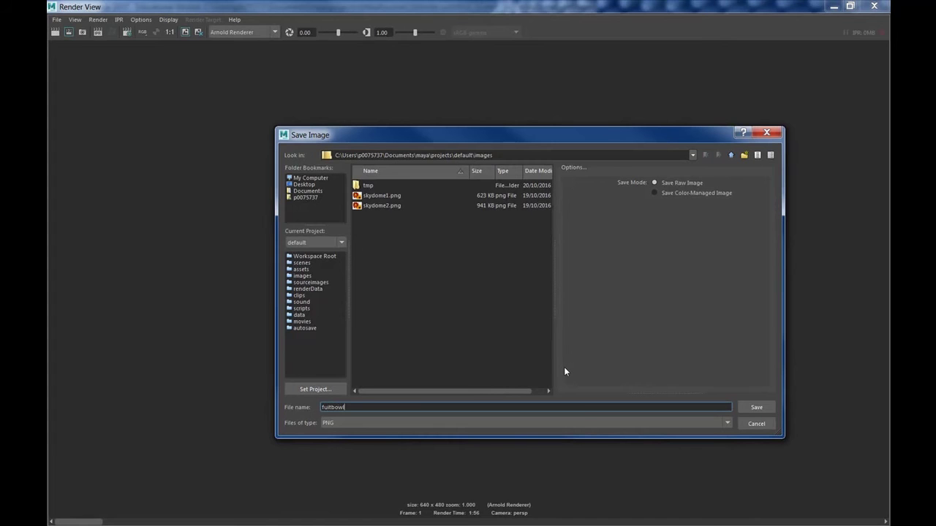
left_click(581, 422)
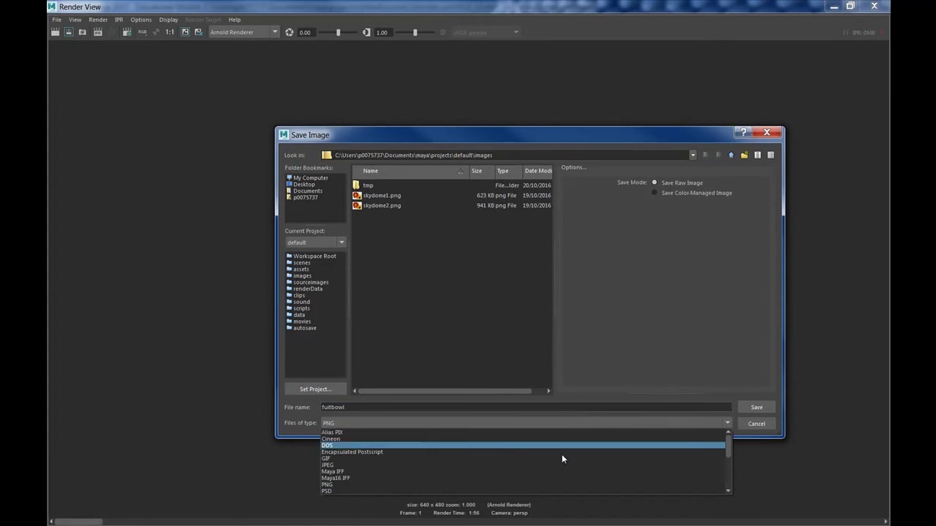
left_click(503, 484)
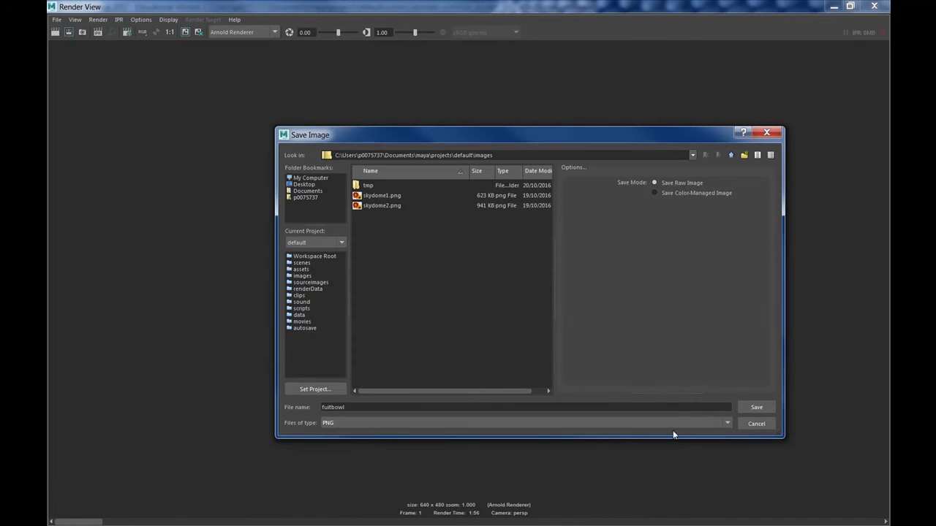
left_click(758, 409)
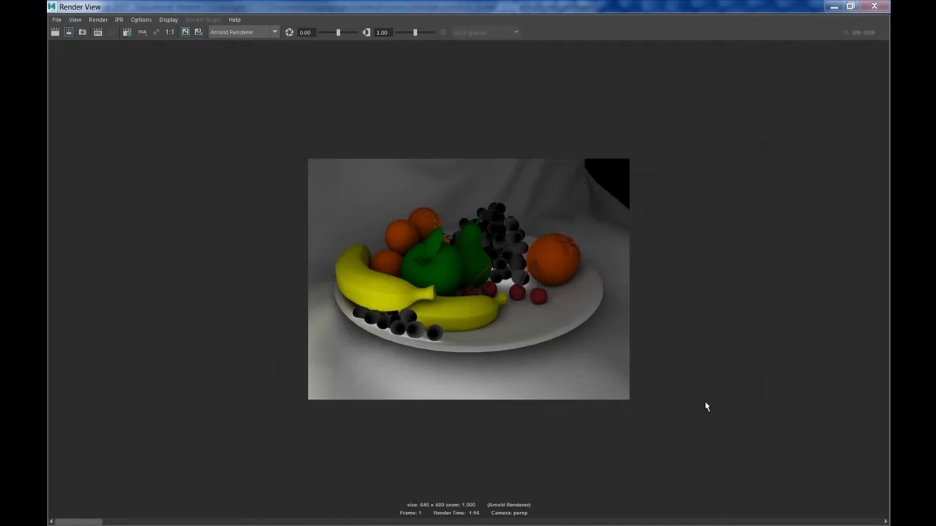